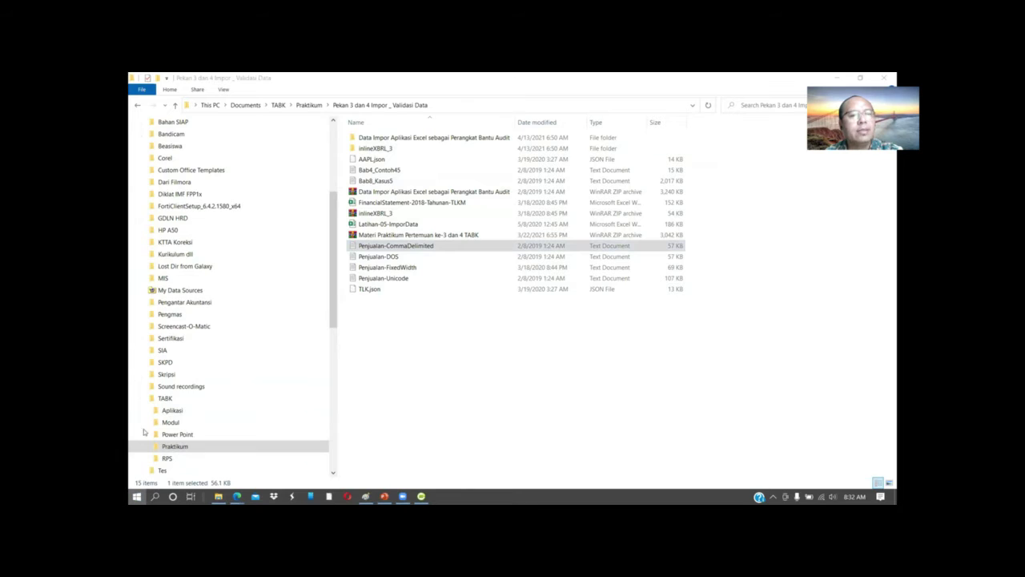
# Launch Excel, maximize its window and create a blank workbook
pyautogui.click(136, 497)
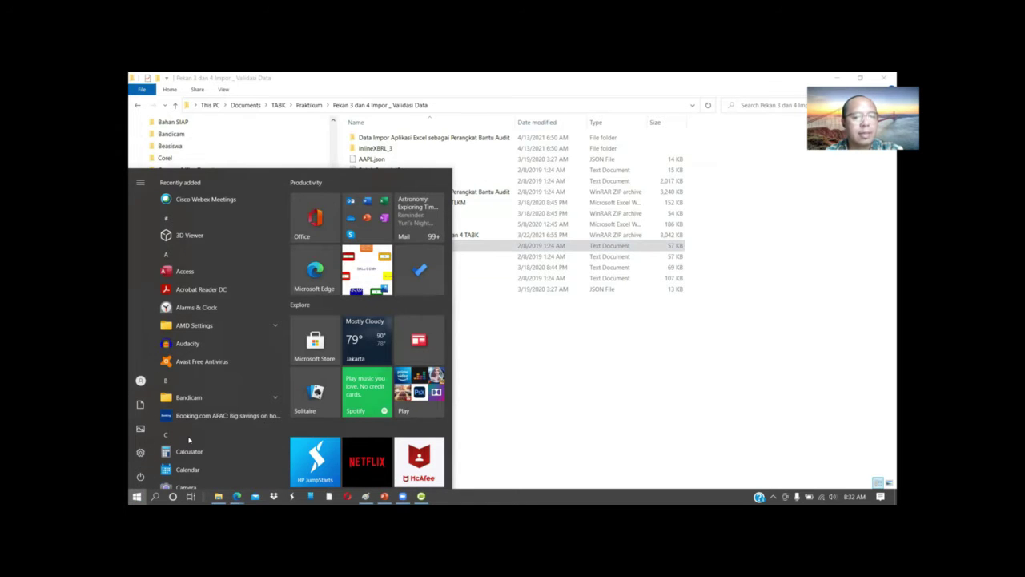
pyautogui.write('exce')
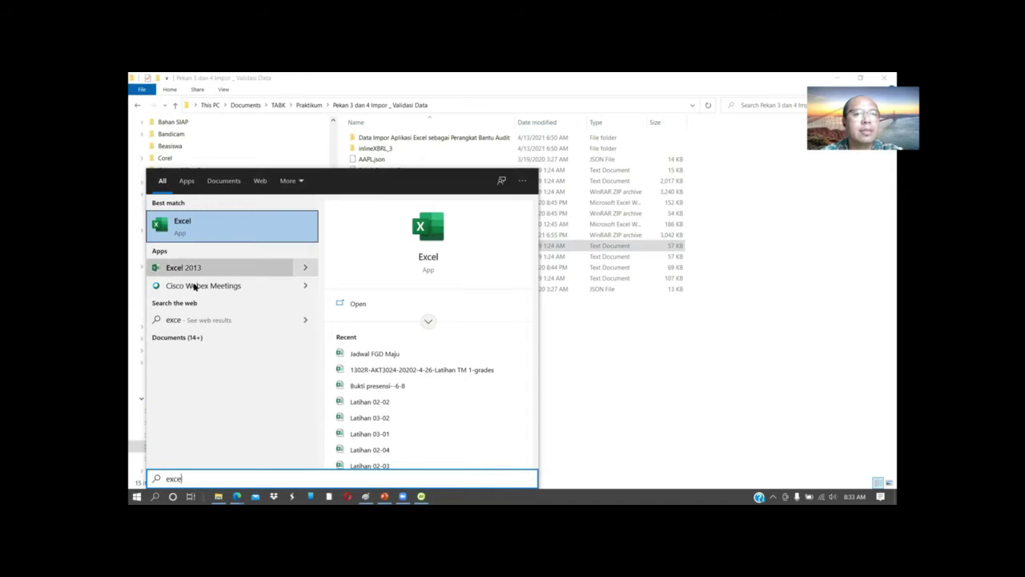
pyautogui.write('l')
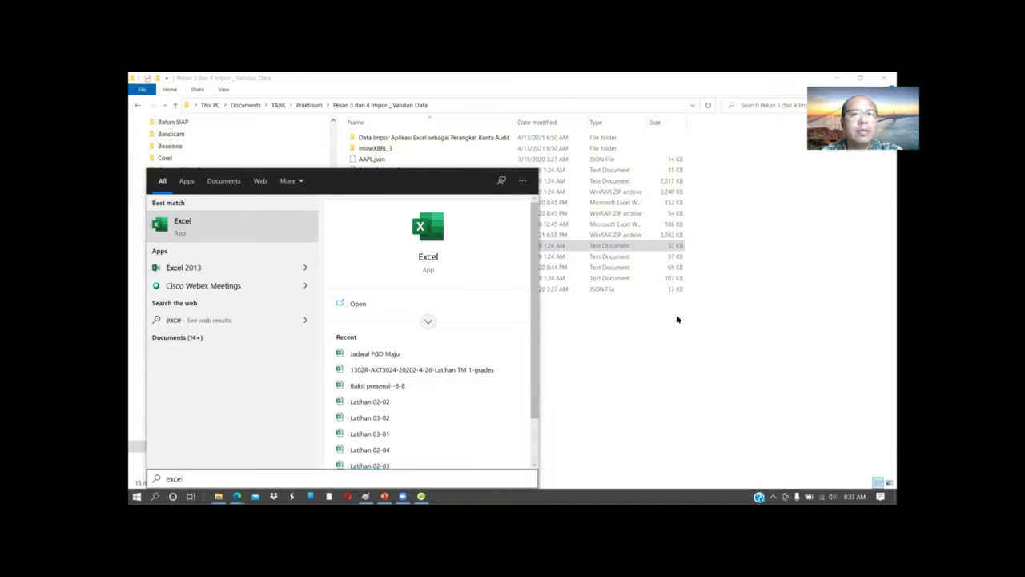
pyautogui.click(251, 235)
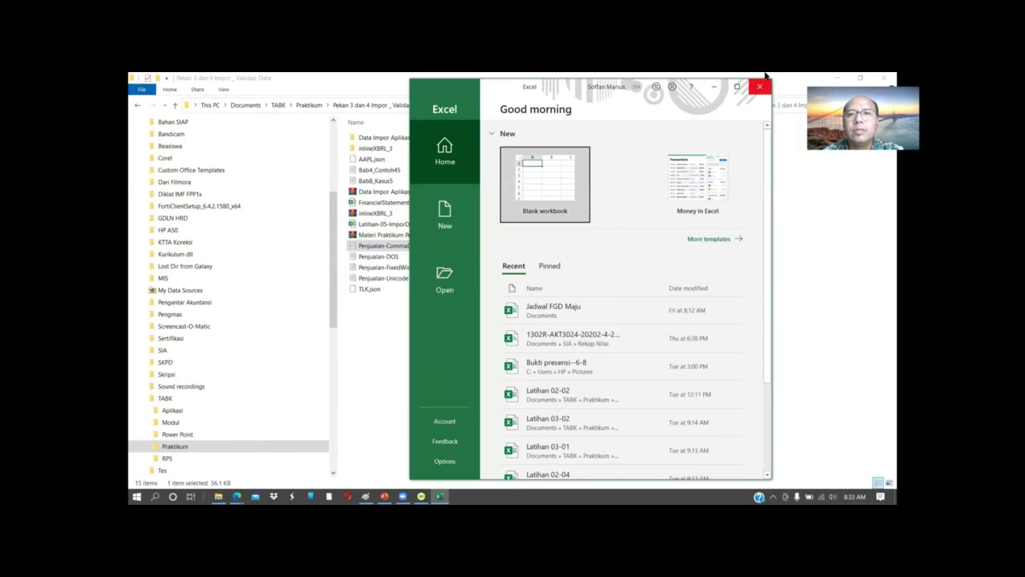
pyautogui.click(736, 86)
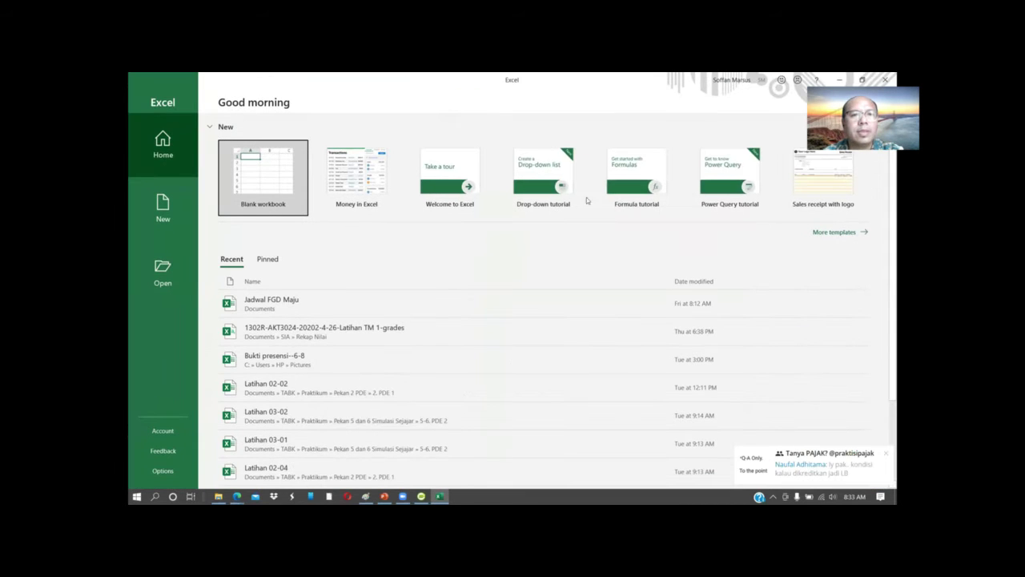
pyautogui.click(243, 191)
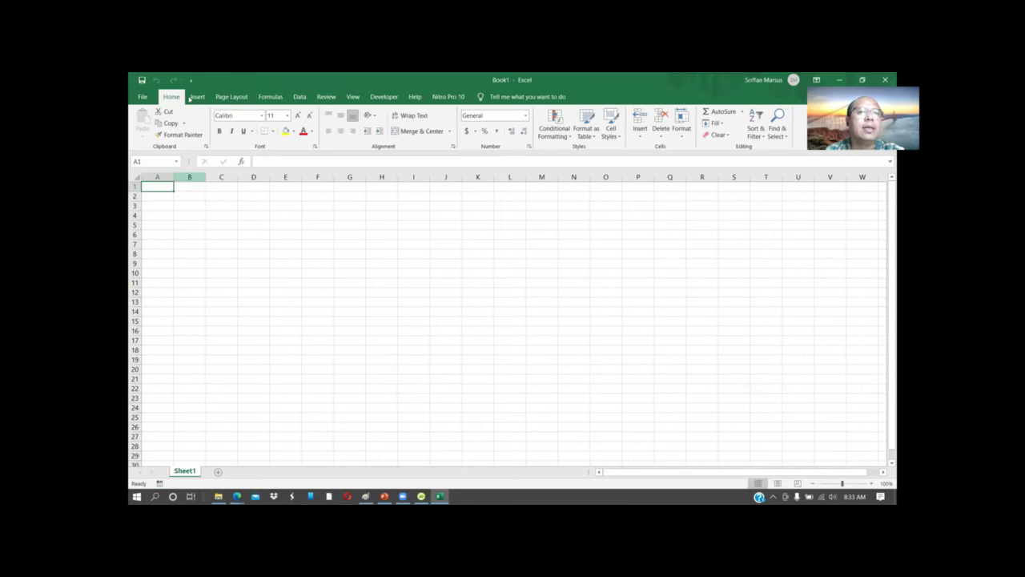
# Start a data import from a Text/CSV file into the blank workbook
pyautogui.click(306, 99)
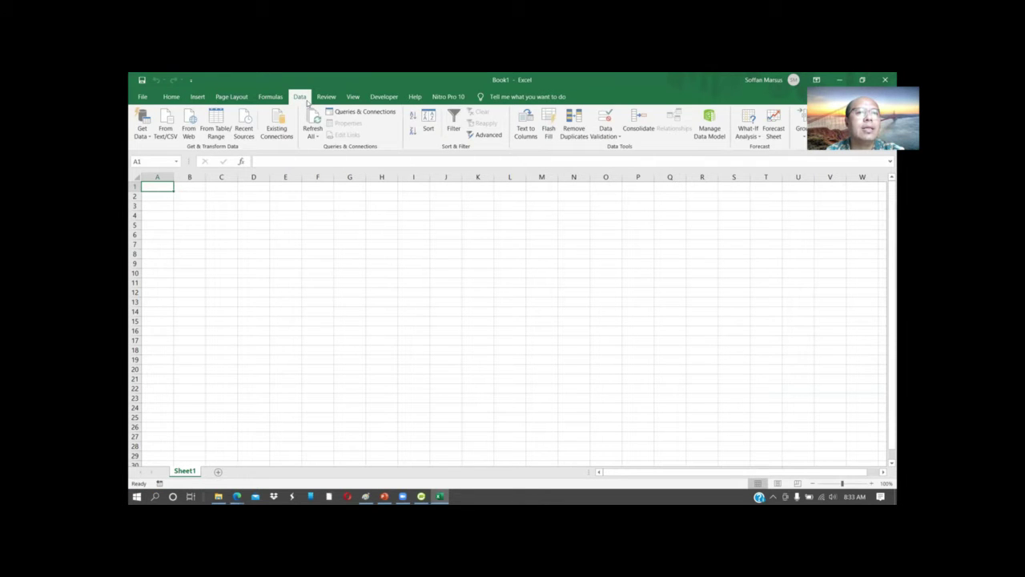
pyautogui.click(147, 138)
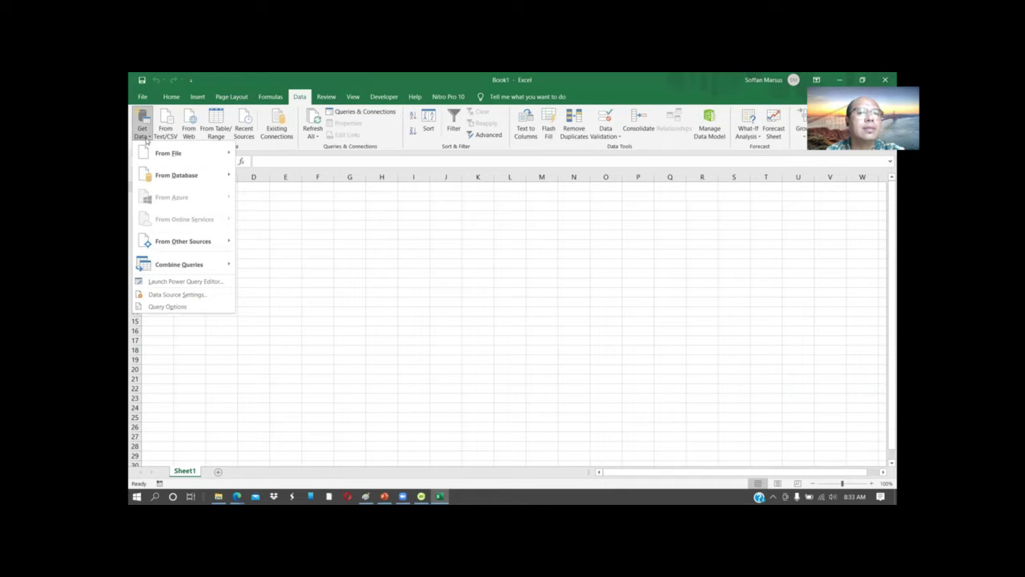
pyautogui.moveTo(173, 153)
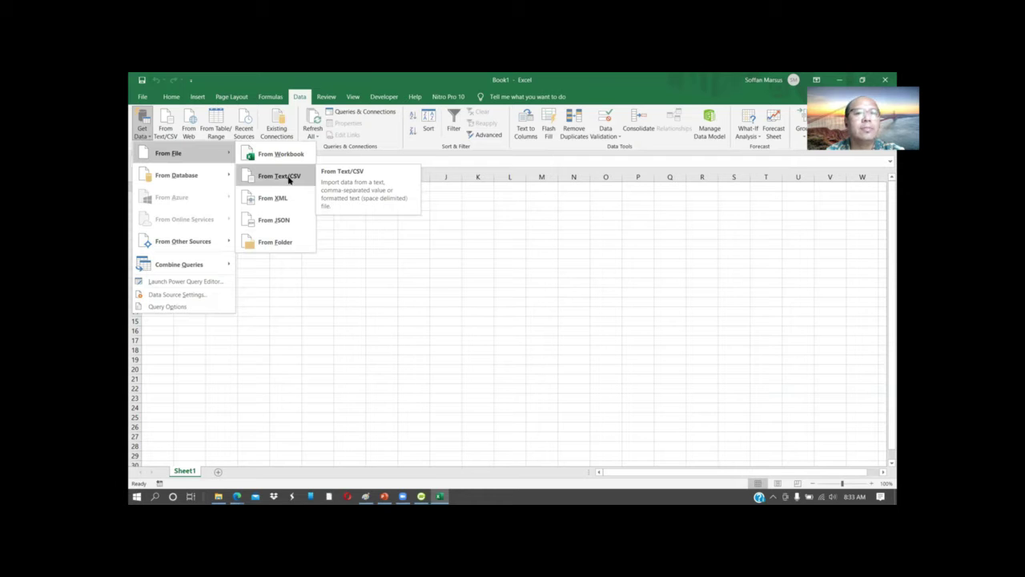
pyautogui.click(279, 176)
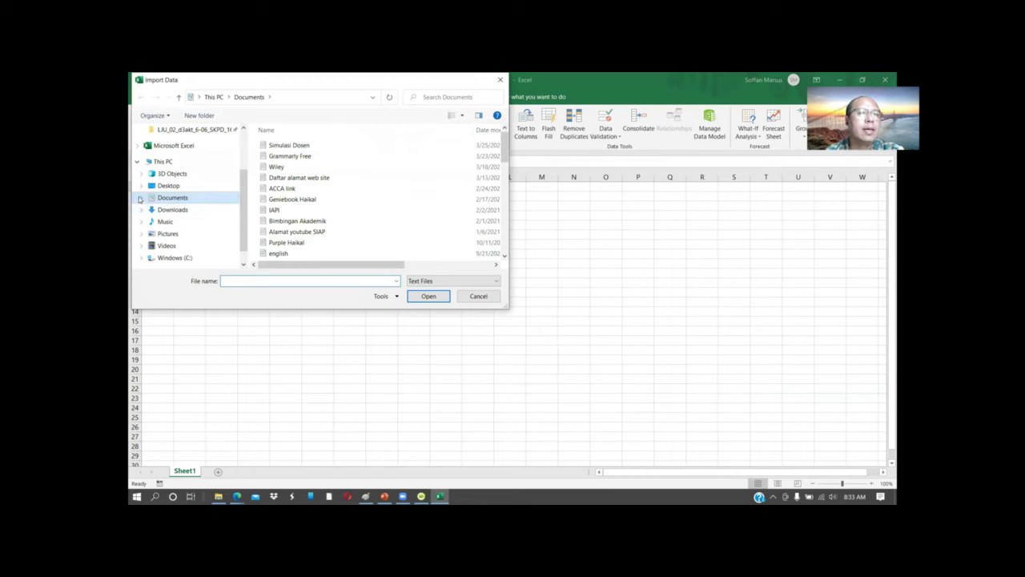
# Load Penjualan-CommaDelimited into the import preview from Documents, TABK, Praktikum, Pekan 3 dan 4 Impor _ Validasi Data
pyautogui.click(140, 199)
pyautogui.scroll(-1, 240, 191)
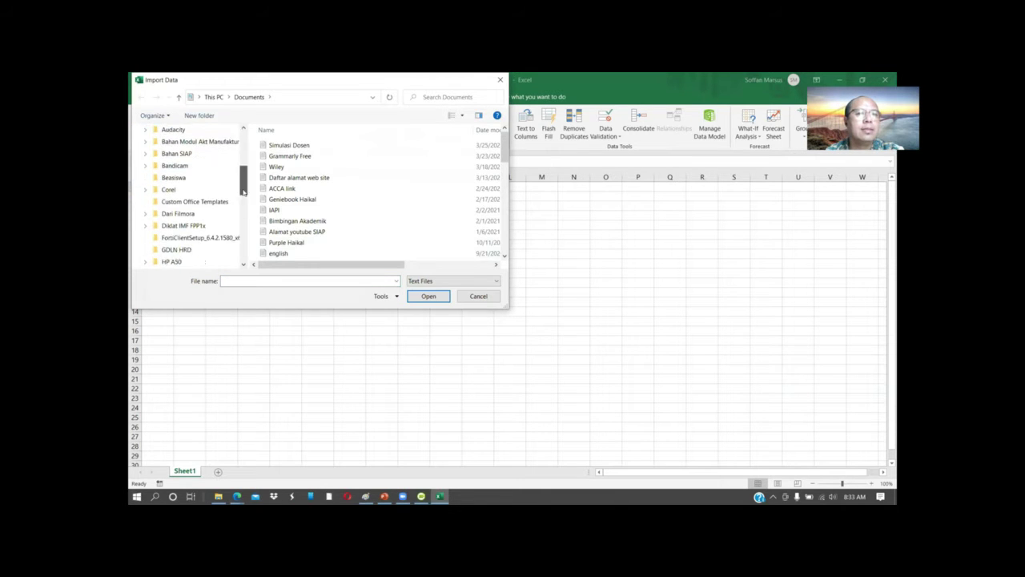
pyautogui.scroll(-8, 243, 193)
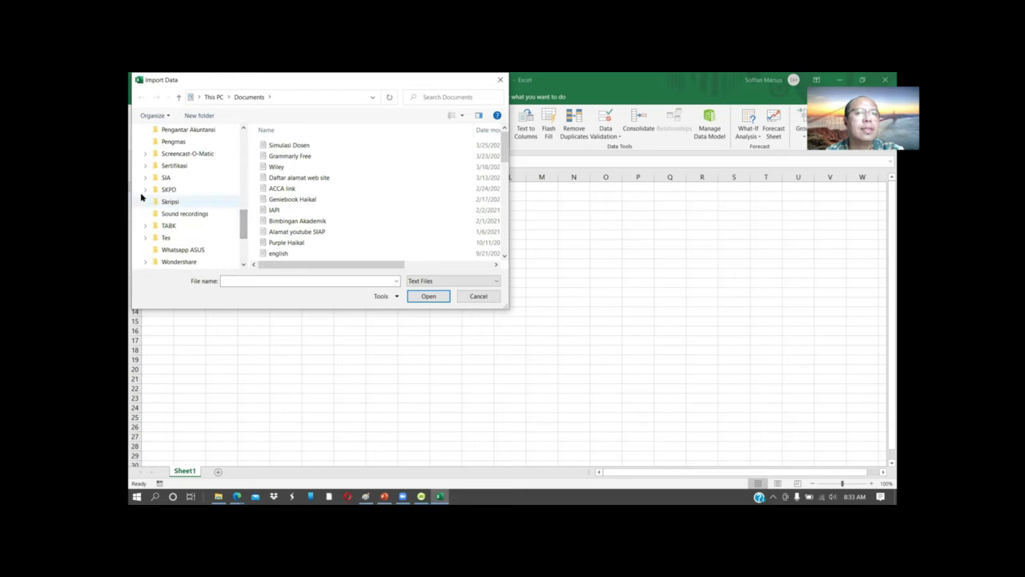
pyautogui.click(147, 225)
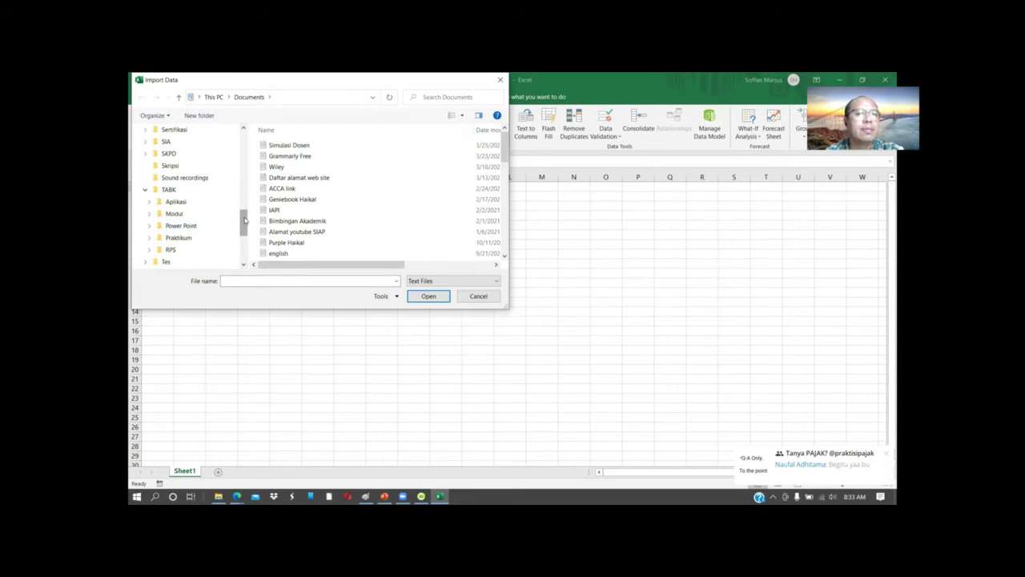
pyautogui.scroll(-1, 245, 218)
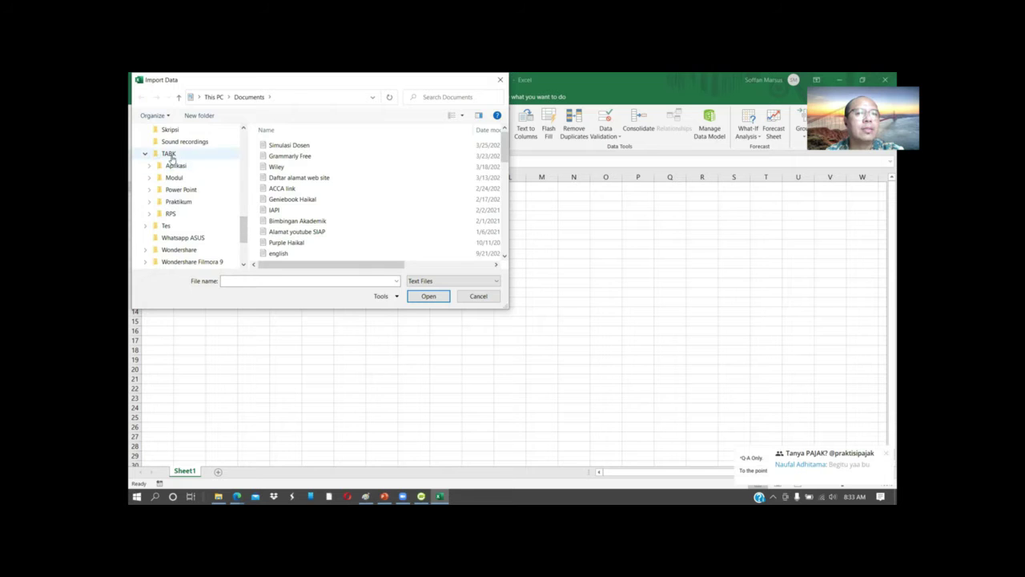
pyautogui.click(170, 155)
pyautogui.click(179, 201)
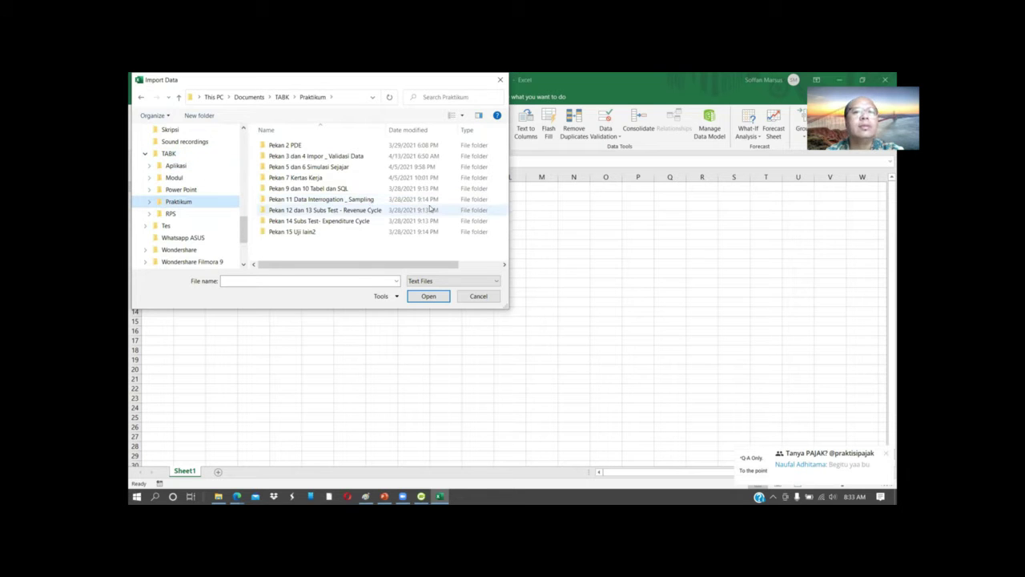
pyautogui.doubleClick(353, 156)
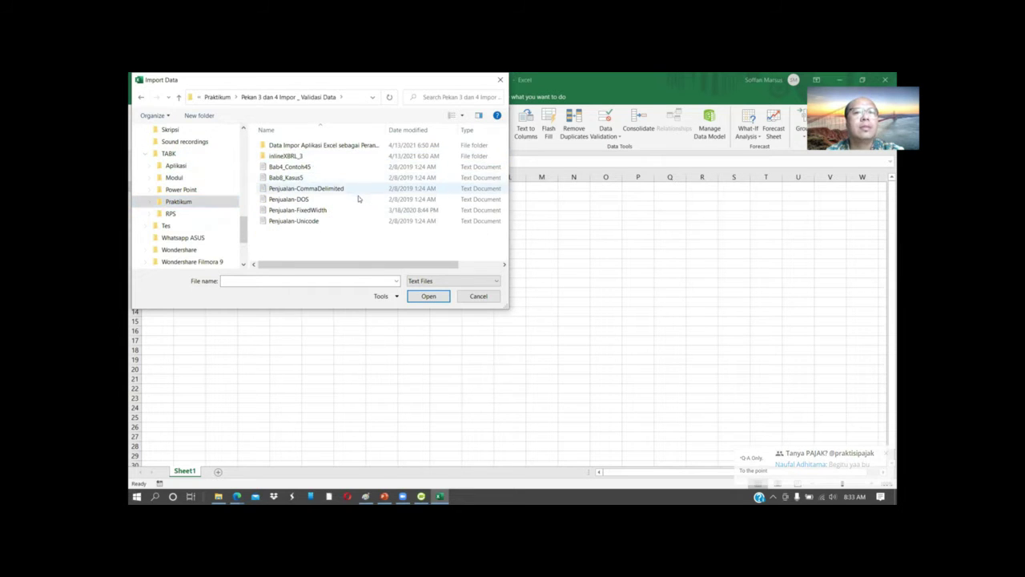
pyautogui.click(353, 189)
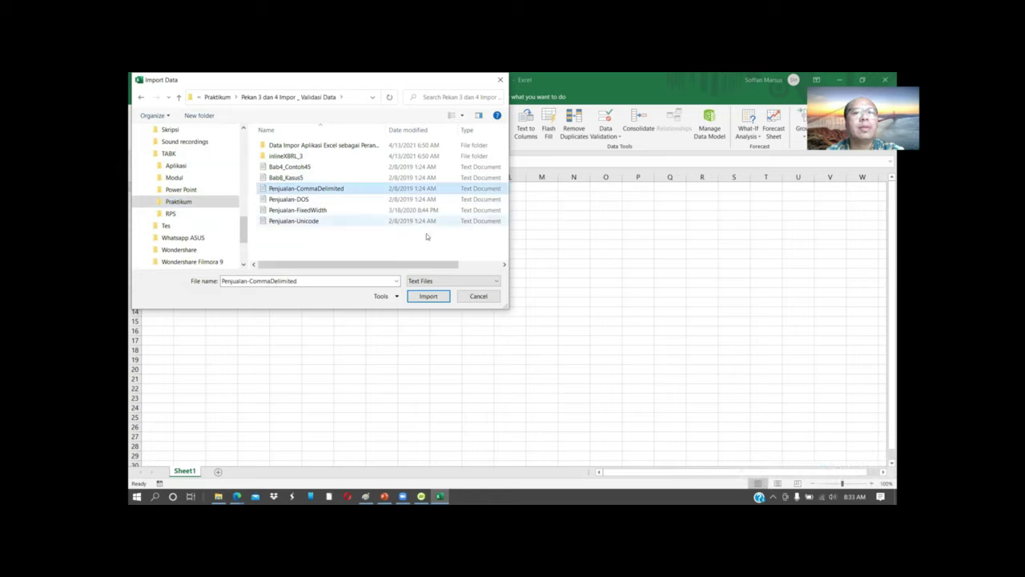
pyautogui.click(429, 296)
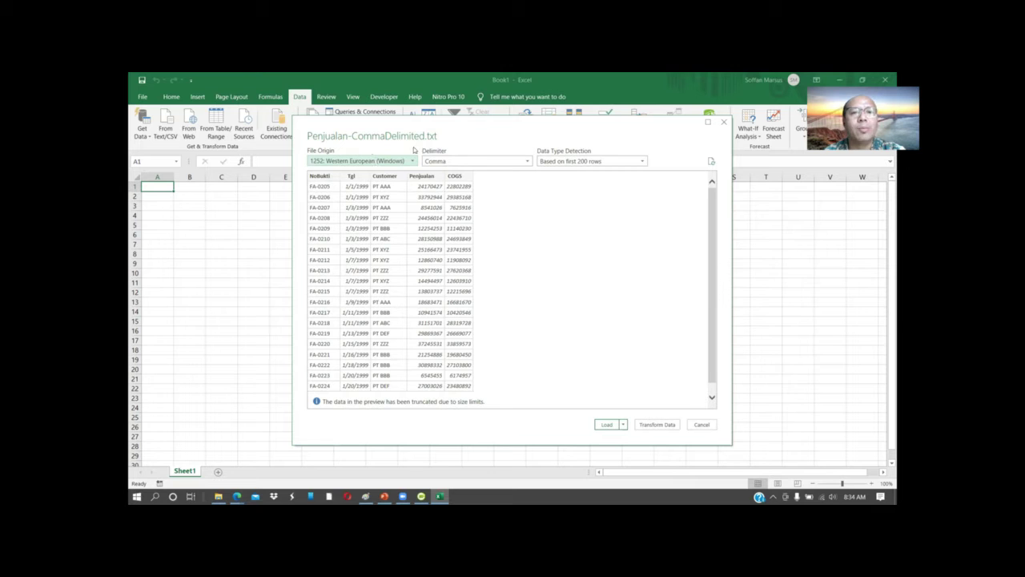
# Check the available delimiters and open Penjualan-CommaDelimited from File Explorer in Notepad to examine how its fields are separated
pyautogui.click(528, 162)
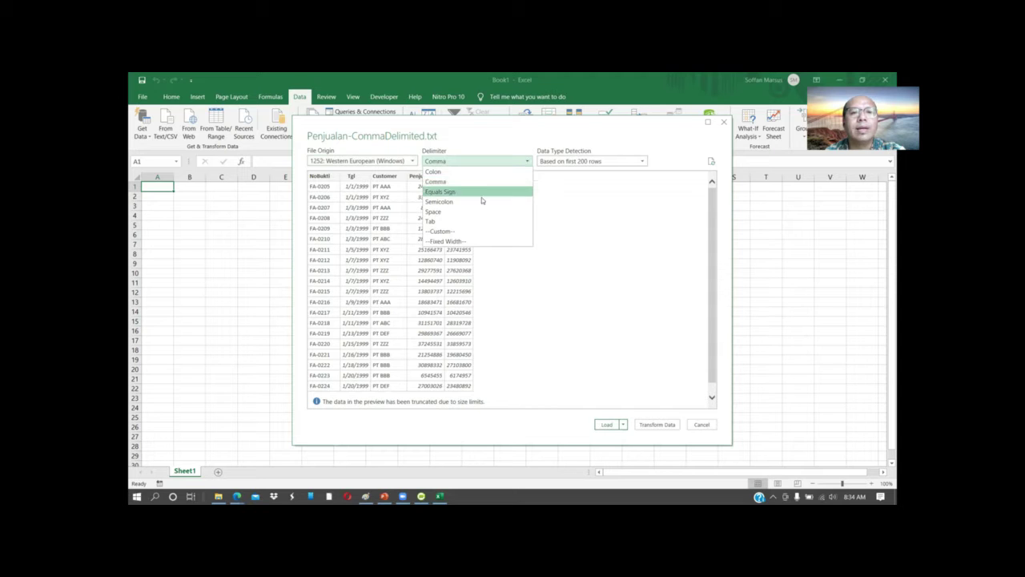
pyautogui.click(538, 127)
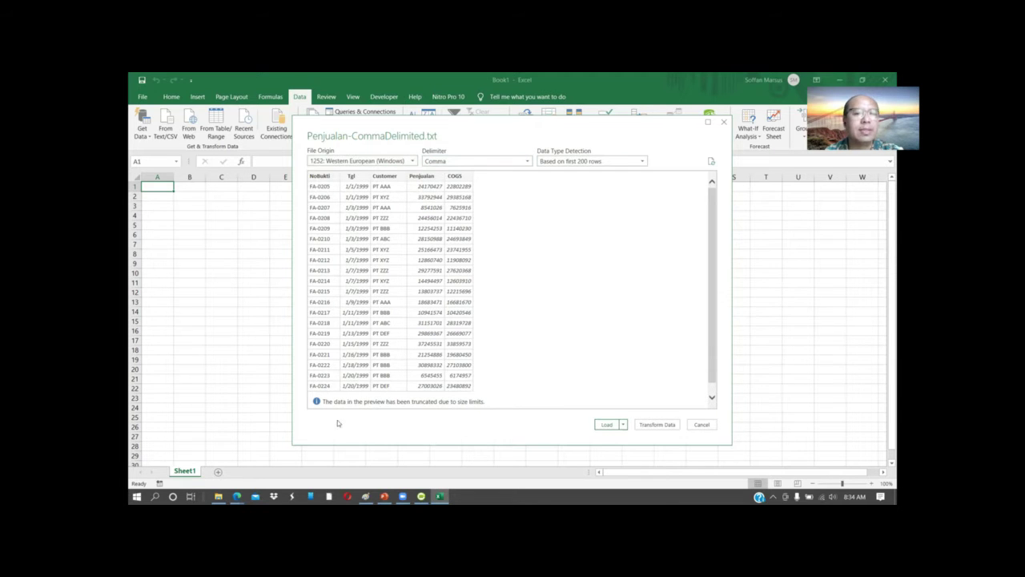
pyautogui.click(218, 497)
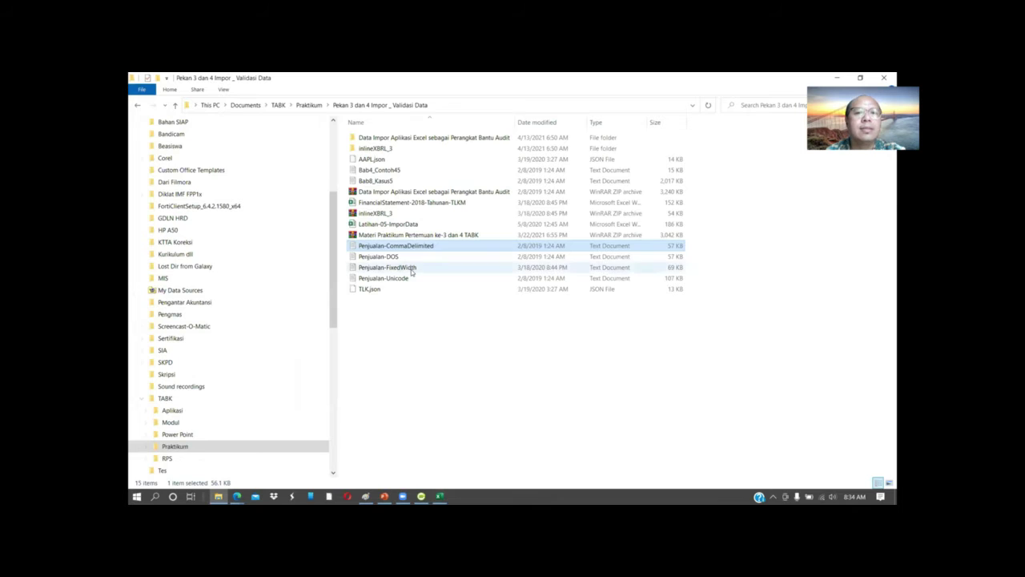
pyautogui.doubleClick(402, 247)
pyautogui.rightClick(402, 248)
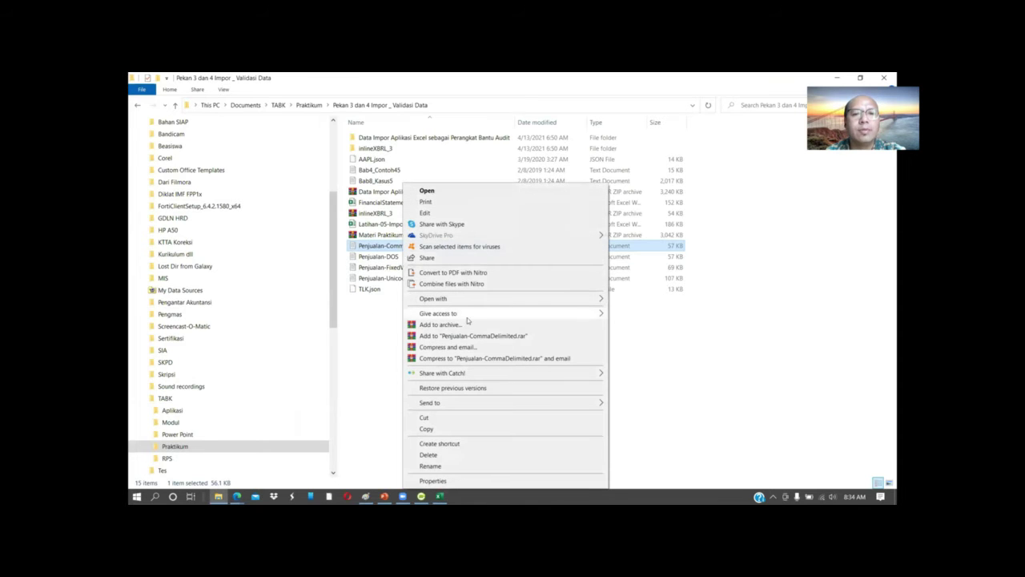
pyautogui.moveTo(487, 298)
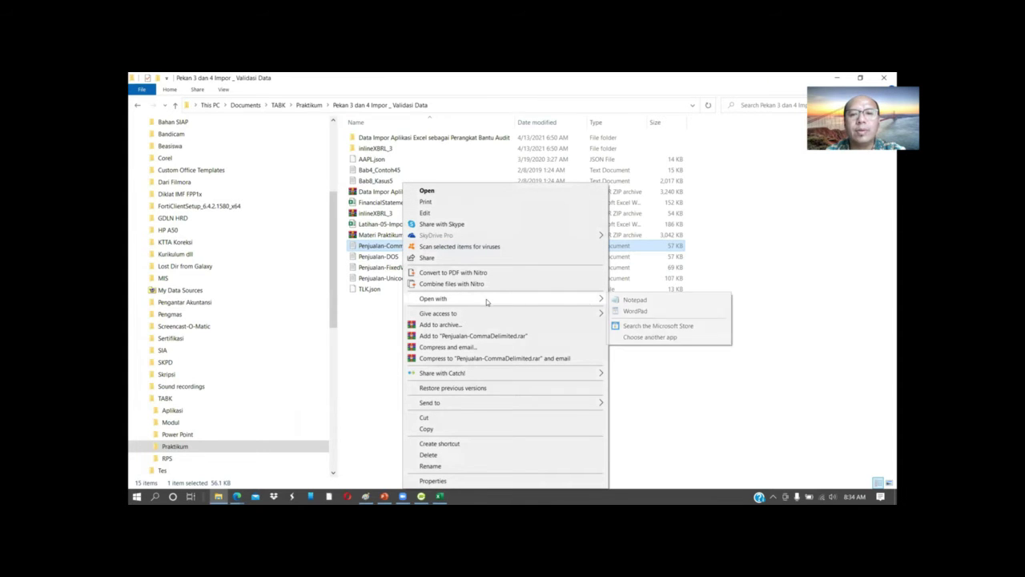
pyautogui.click(641, 299)
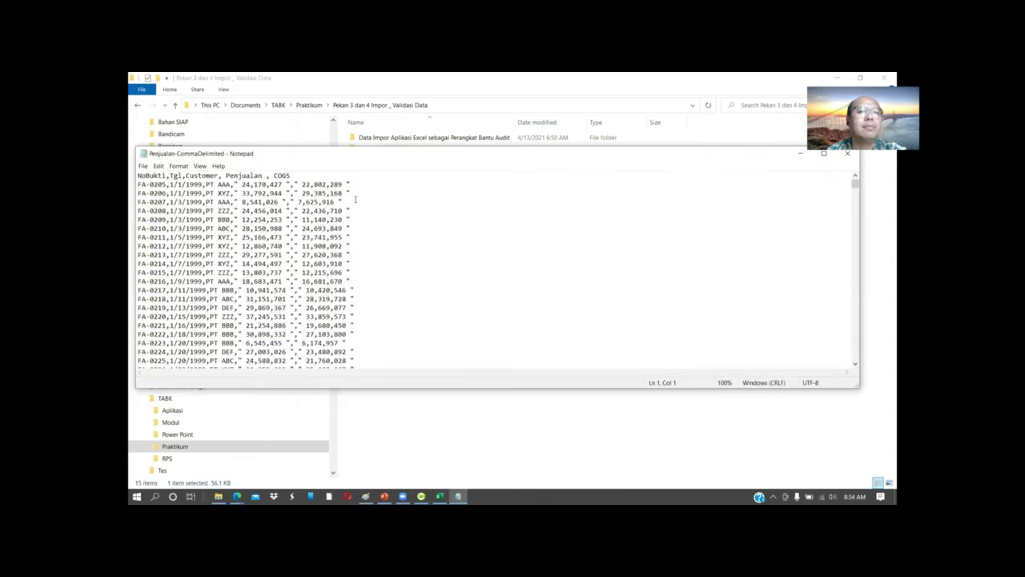
pyautogui.moveTo(731, 157); pyautogui.dragTo(729, 177)
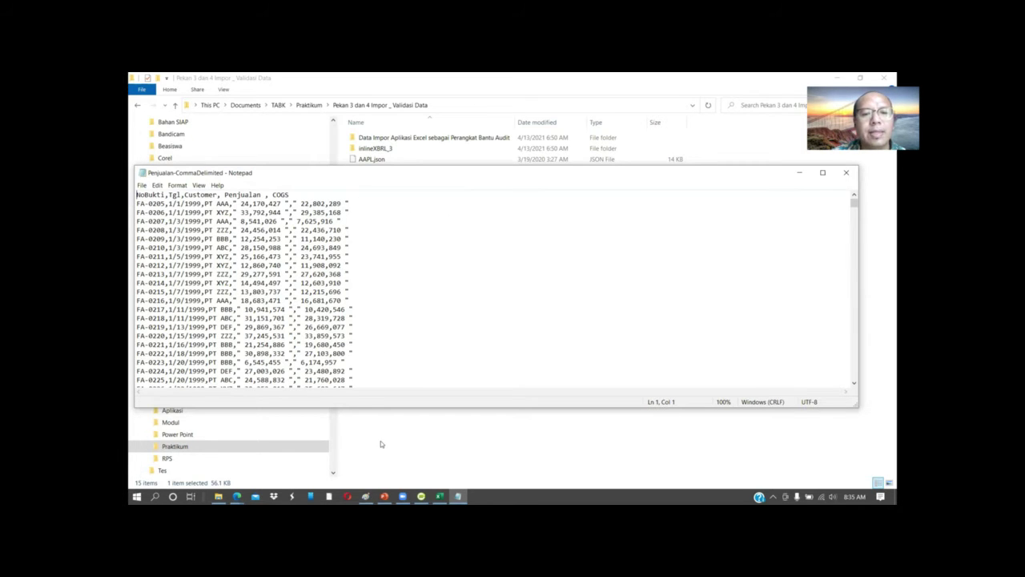
# Switch back to Excel, preview the import with the Colon delimiter and restore the Comma delimiter
pyautogui.click(440, 496)
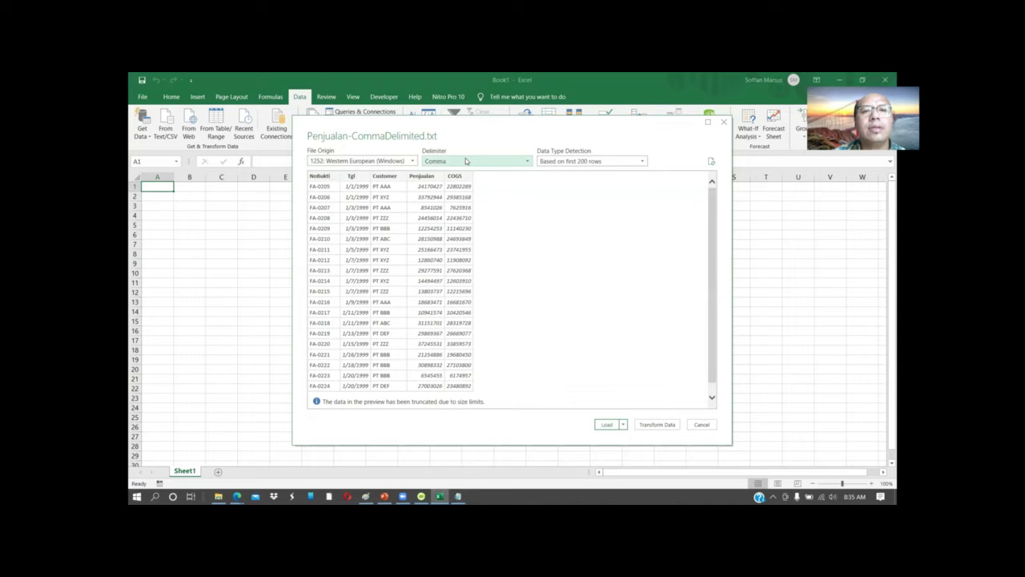
pyautogui.click(528, 162)
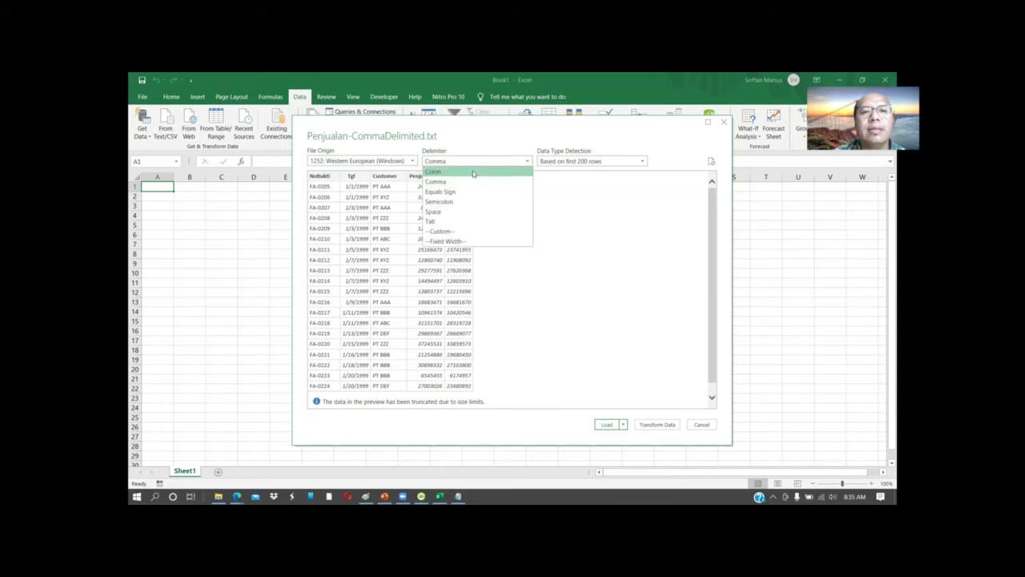
pyautogui.click(473, 172)
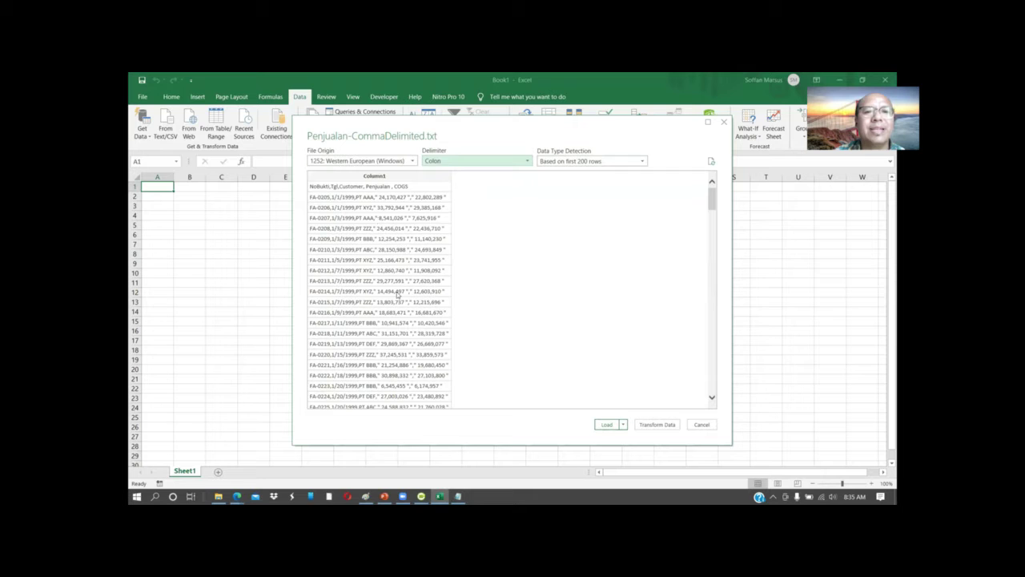
pyautogui.click(528, 163)
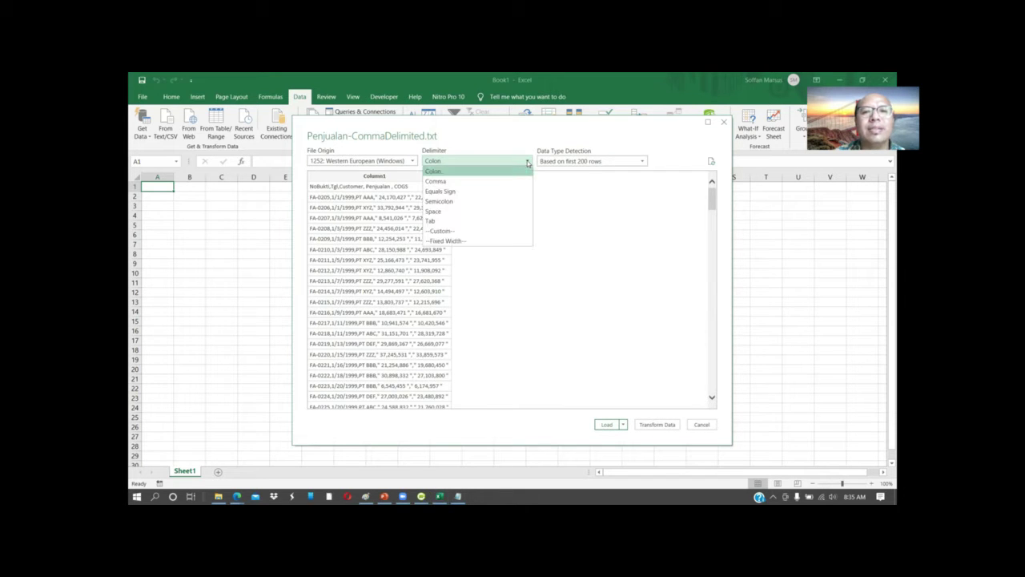
pyautogui.click(481, 181)
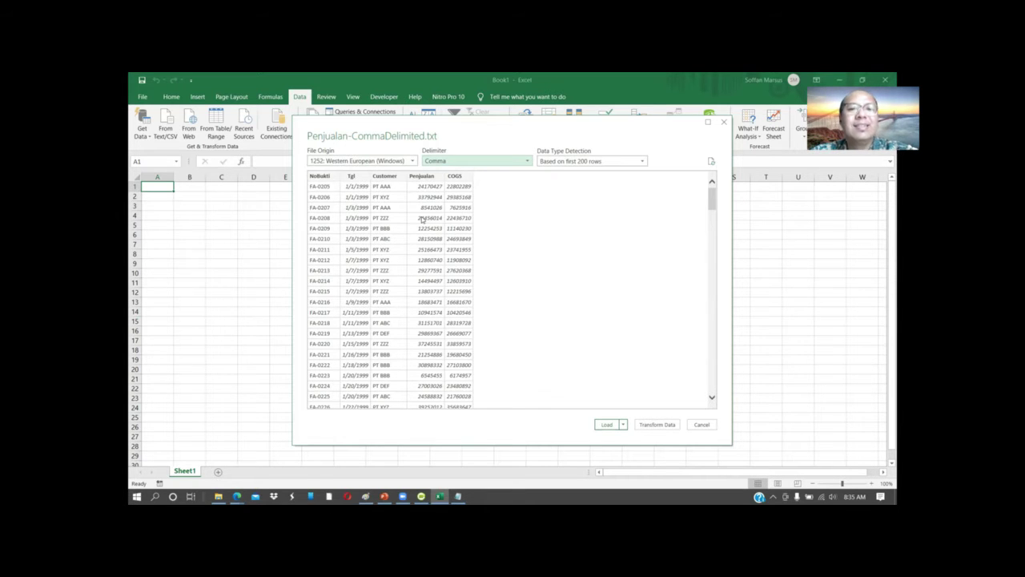
# Check the data type detection options and look through the rows in the import preview
pyautogui.click(642, 162)
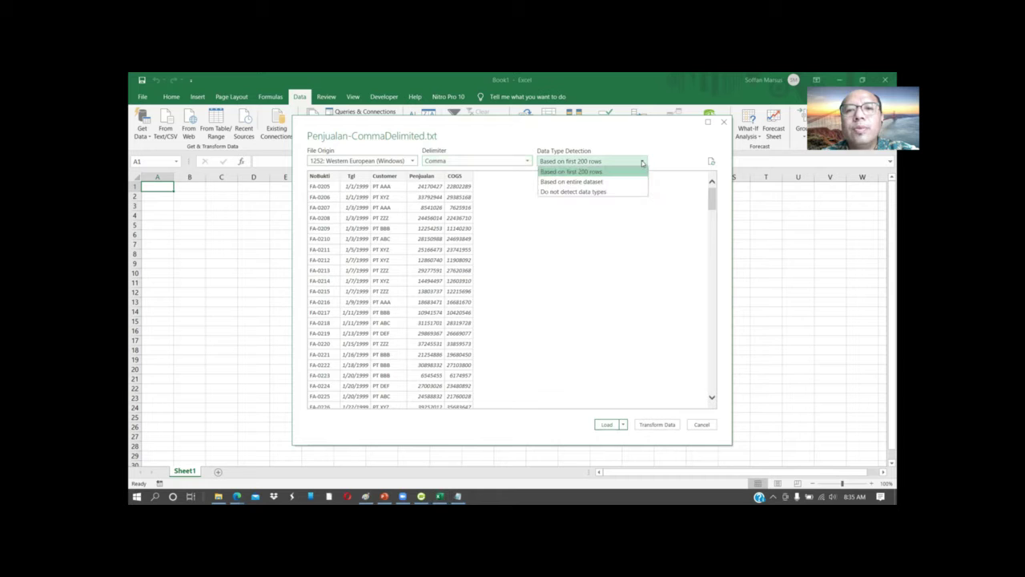
pyautogui.click(641, 162)
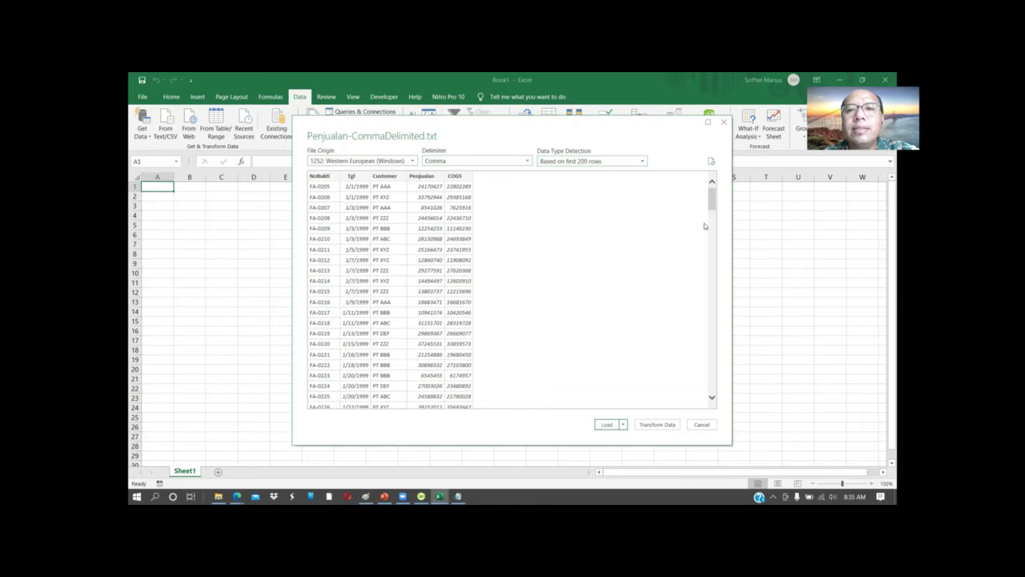
pyautogui.moveTo(713, 201)
pyautogui.mouseDown()
pyautogui.moveTo(716, 222)
pyautogui.moveTo(719, 204)
pyautogui.mouseUp()
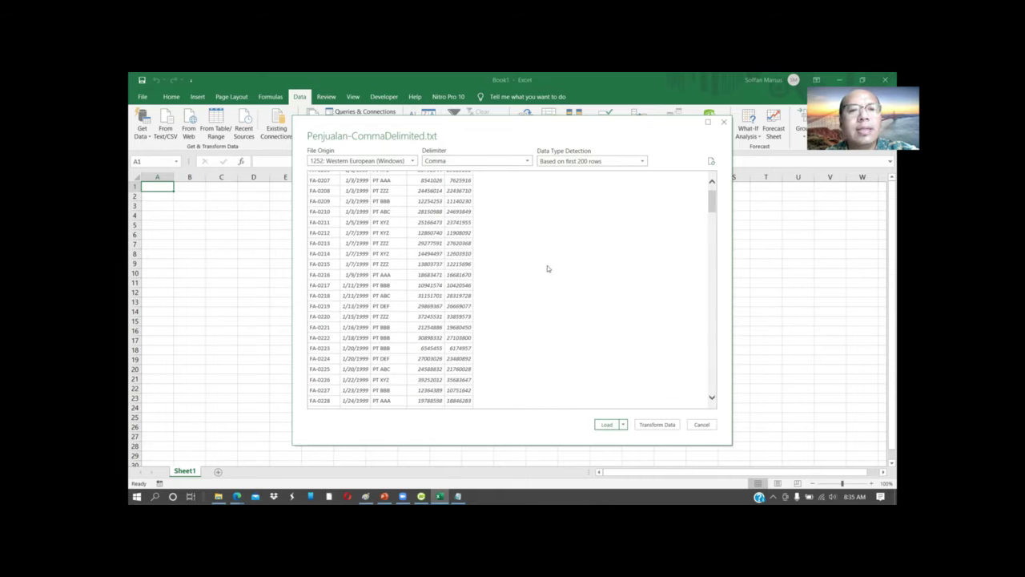
# Switch to the PowerPoint presentation and show slide 22, Delimited, on the Text Import Wizard
pyautogui.click(384, 496)
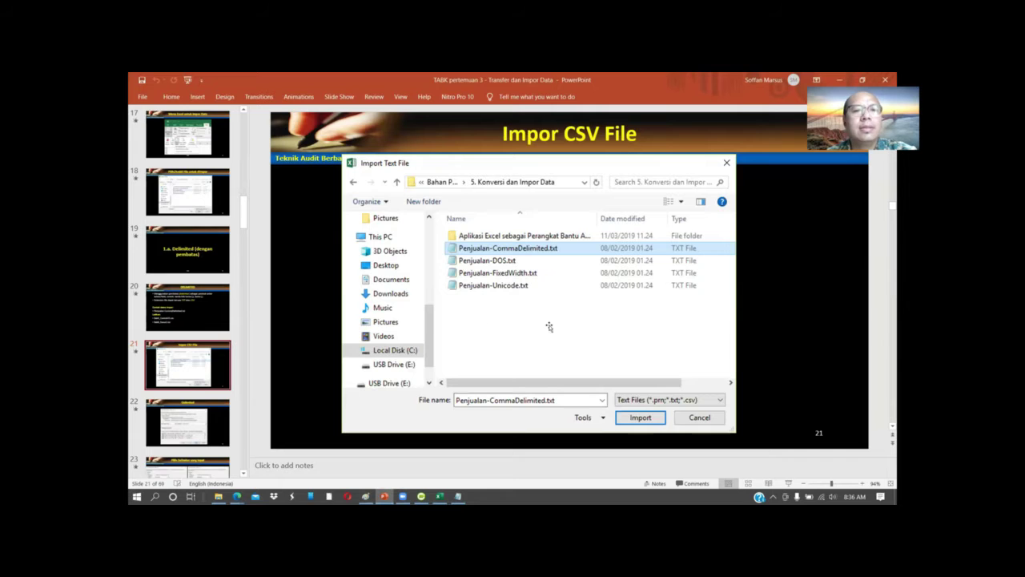
pyautogui.press('pagedown')
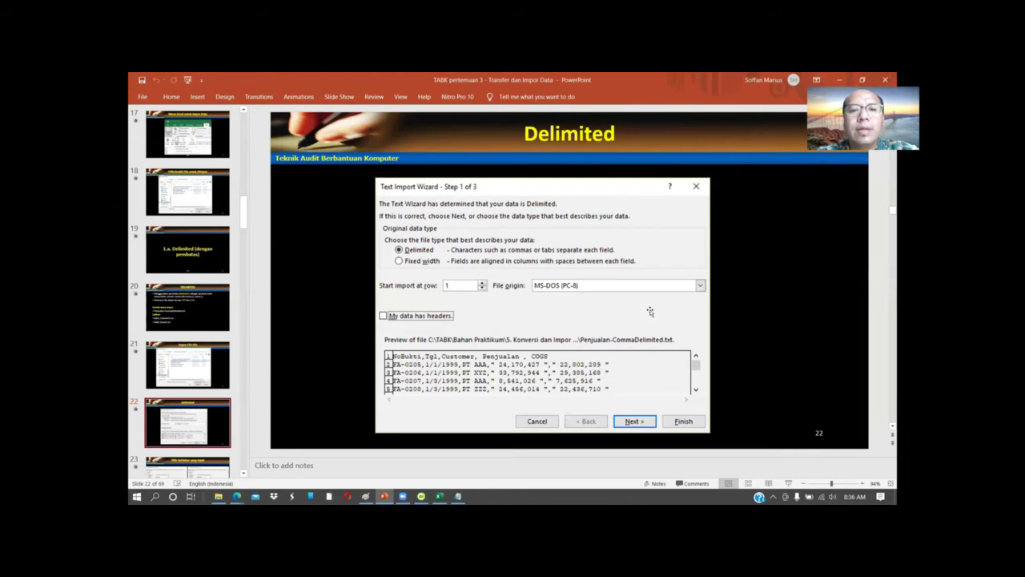
# Show slide 23, Pilih Delimiter yang tepat, and compare its delimiter examples with the Penjualan-CommaDelimited import preview in Excel
pyautogui.press('pagedown')
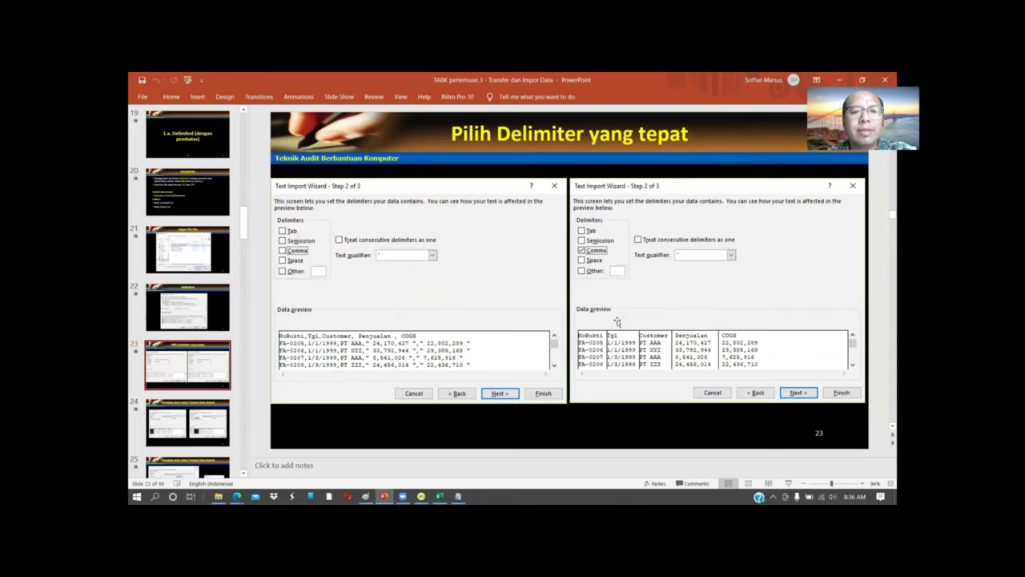
pyautogui.click(440, 497)
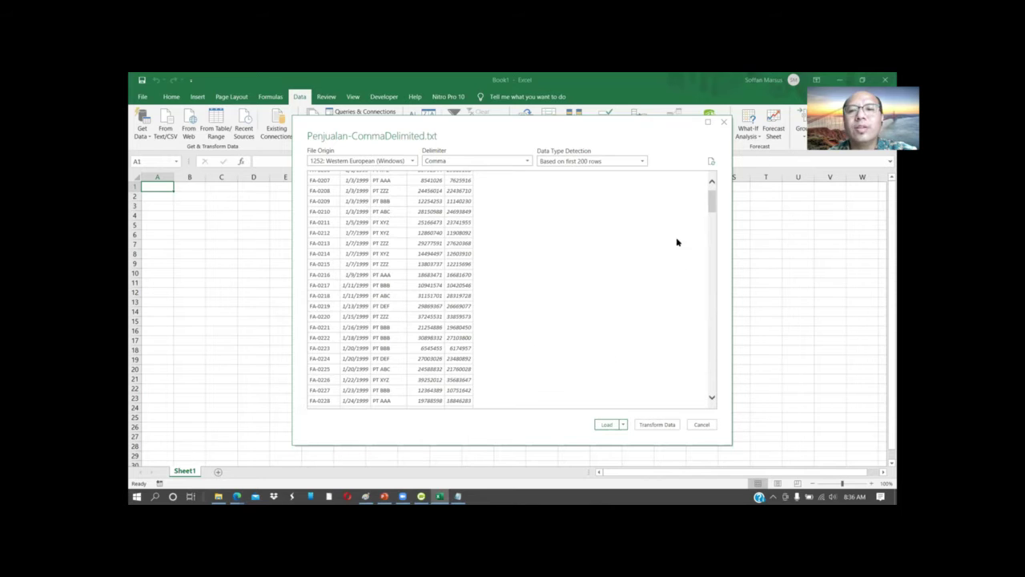
pyautogui.scroll(3, 708, 207)
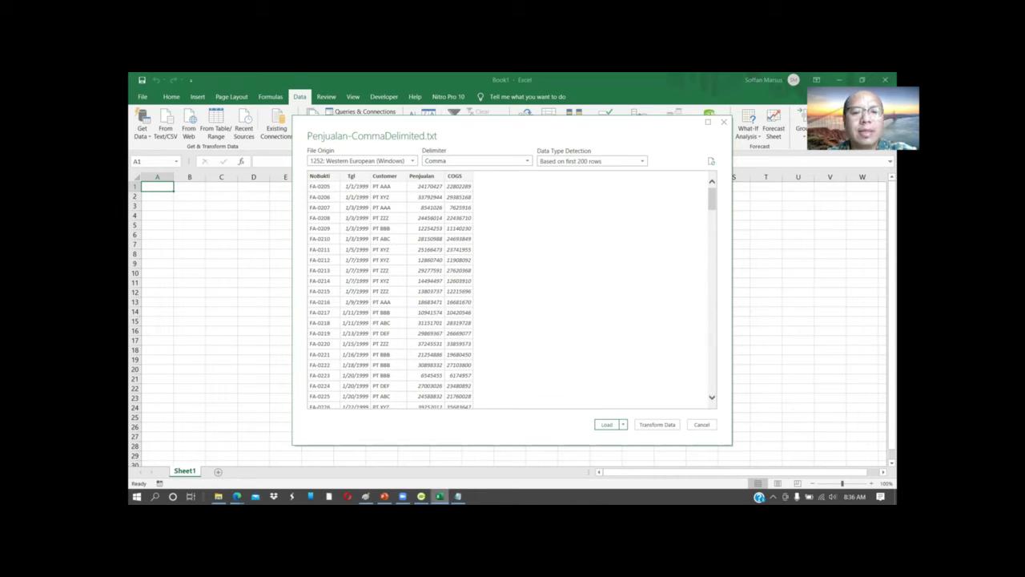
pyautogui.click(384, 497)
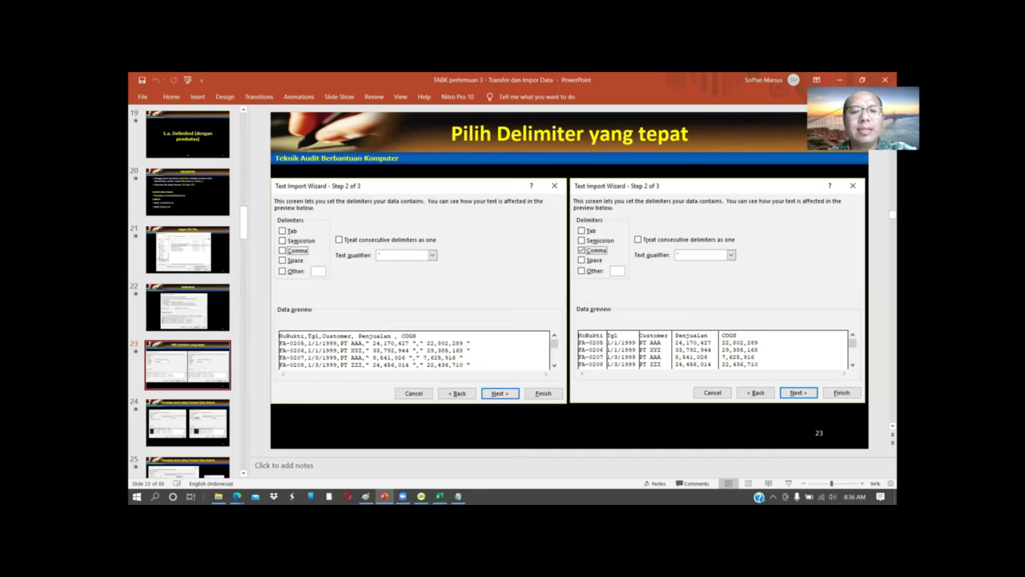
pyautogui.click(439, 497)
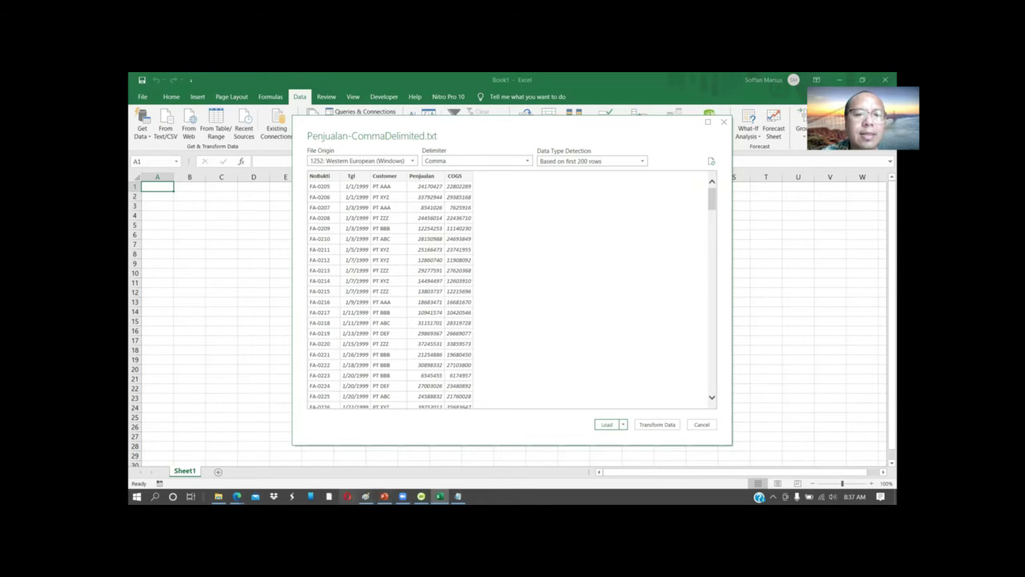
pyautogui.click(385, 496)
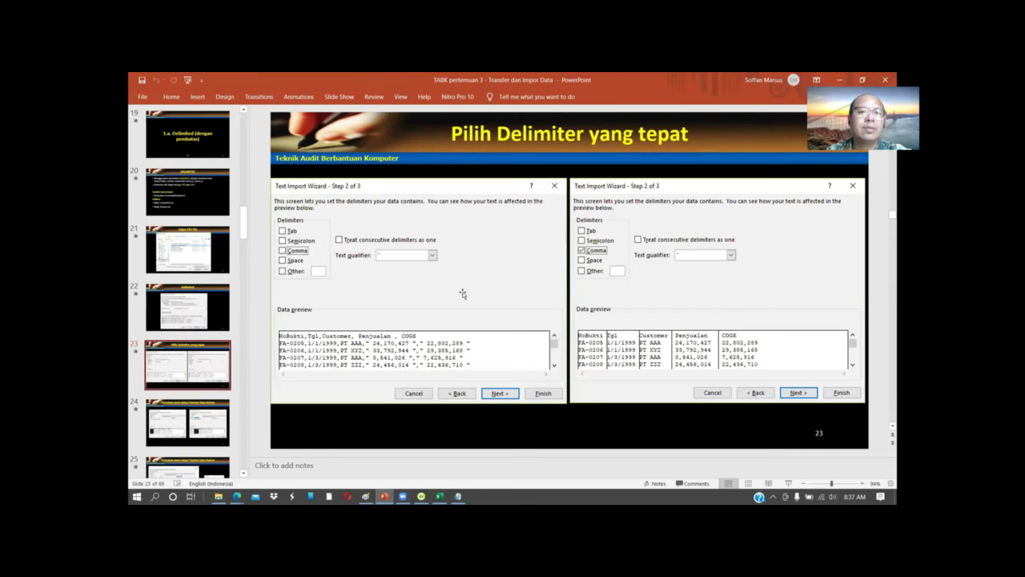
# Switch back to Excel and examine the Penjualan-CommaDelimited query's data preview and its rows in the Power Query Editor
pyautogui.click(440, 497)
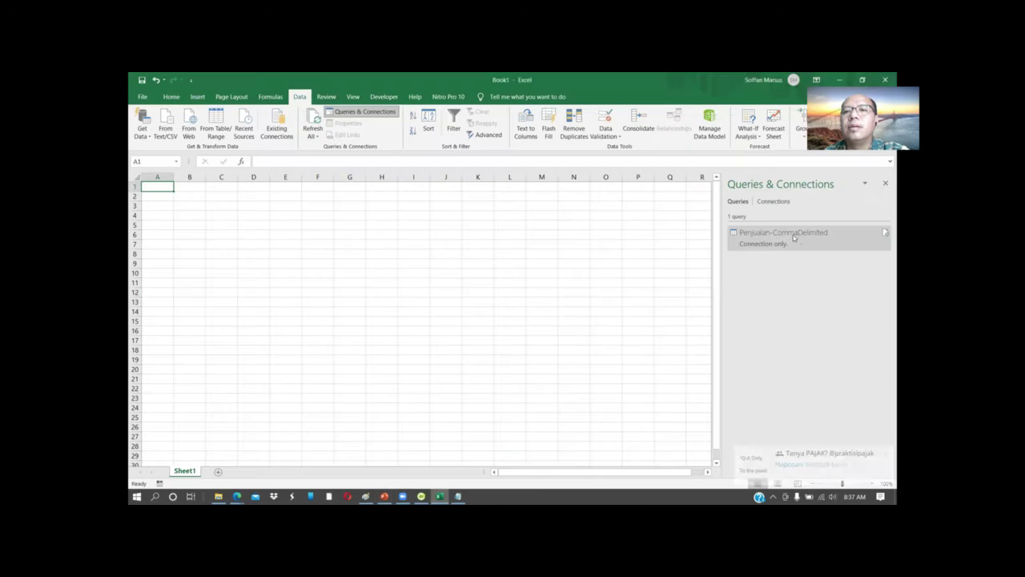
pyautogui.moveTo(798, 240)
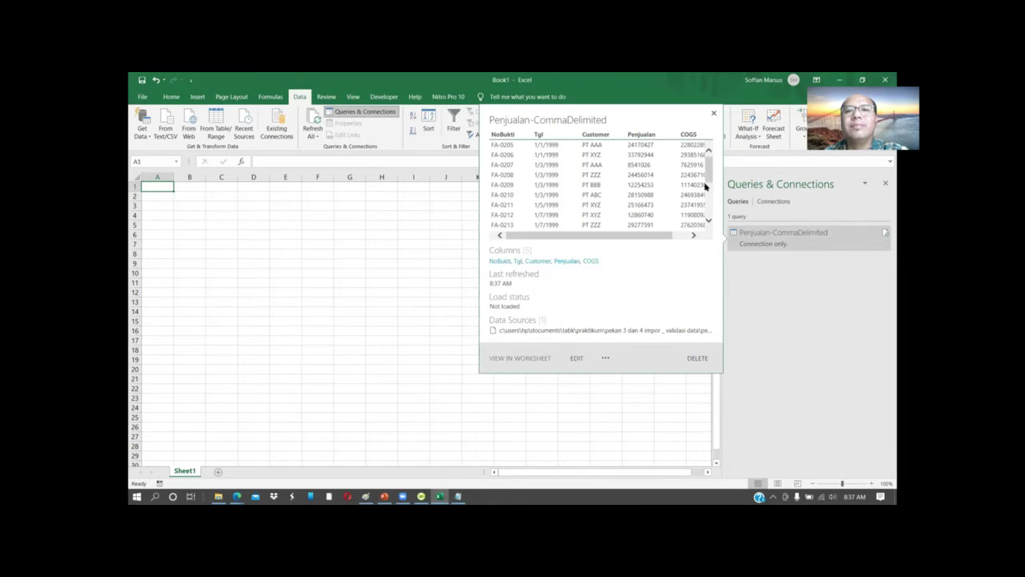
pyautogui.moveTo(708, 173)
pyautogui.mouseDown()
pyautogui.moveTo(713, 213)
pyautogui.moveTo(717, 163)
pyautogui.mouseUp()
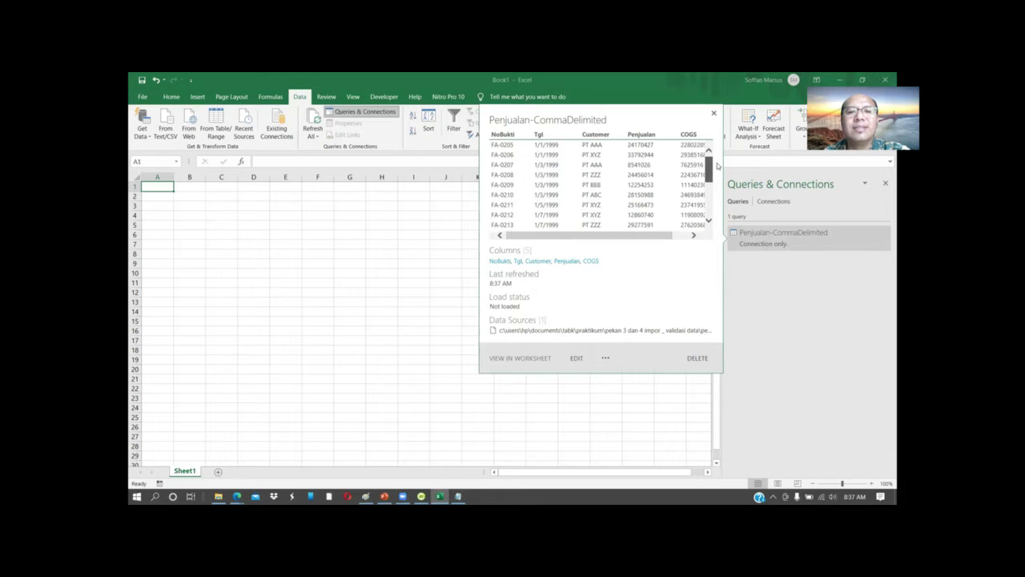
pyautogui.moveTo(774, 250)
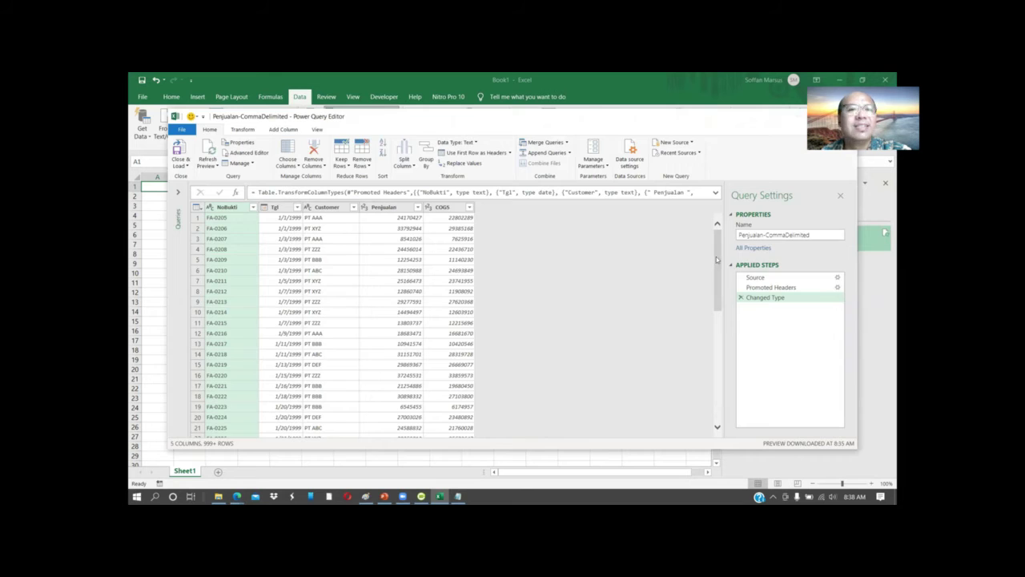
pyautogui.moveTo(716, 261); pyautogui.dragTo(702, 224)
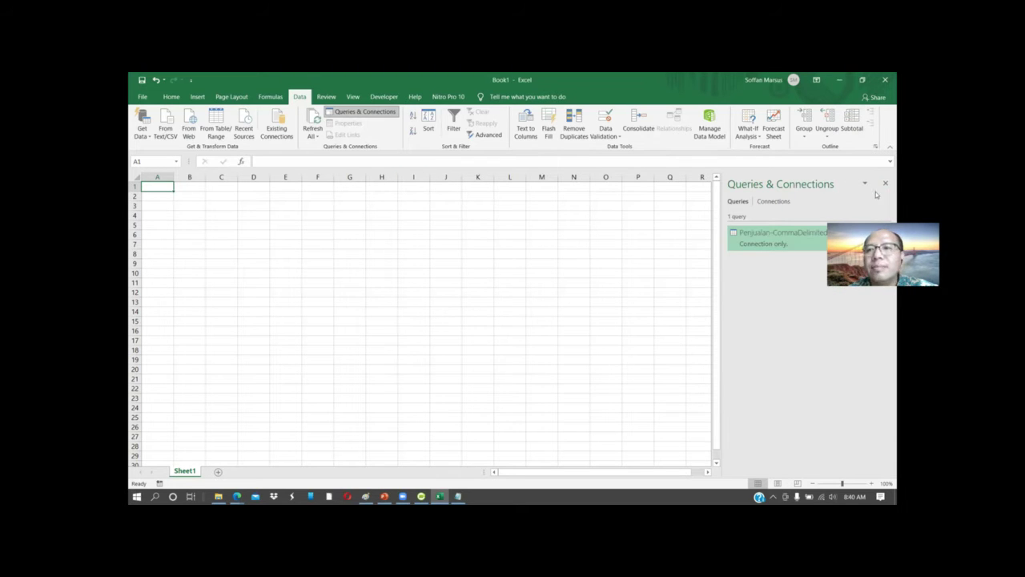
# Close the Queries & Connections list and start a new text/CSV import of Penjualan-CommaDelimited
pyautogui.click(885, 184)
pyautogui.click(142, 128)
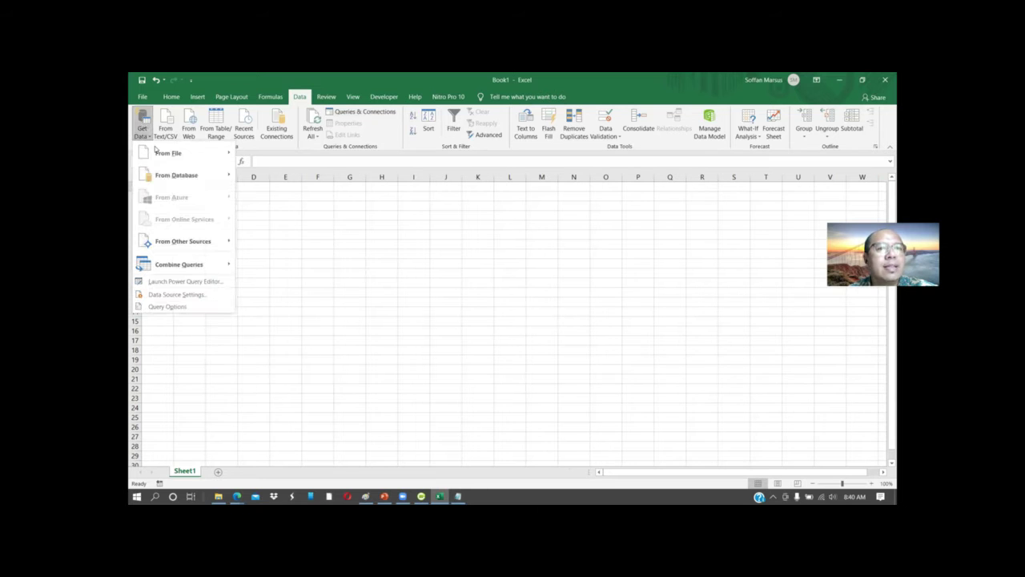
pyautogui.moveTo(205, 175)
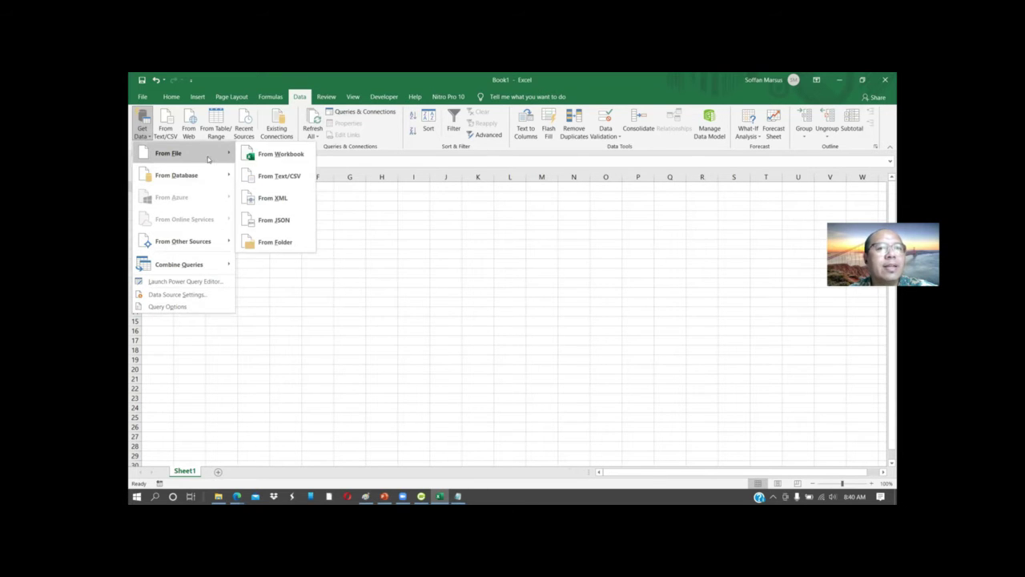
pyautogui.click(440, 218)
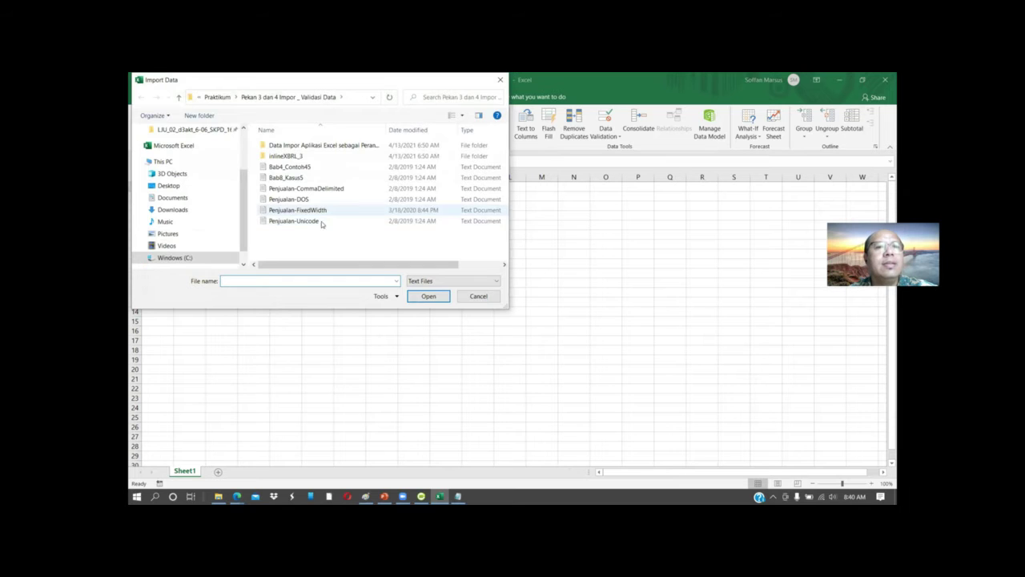
pyautogui.click(327, 190)
pyautogui.click(429, 296)
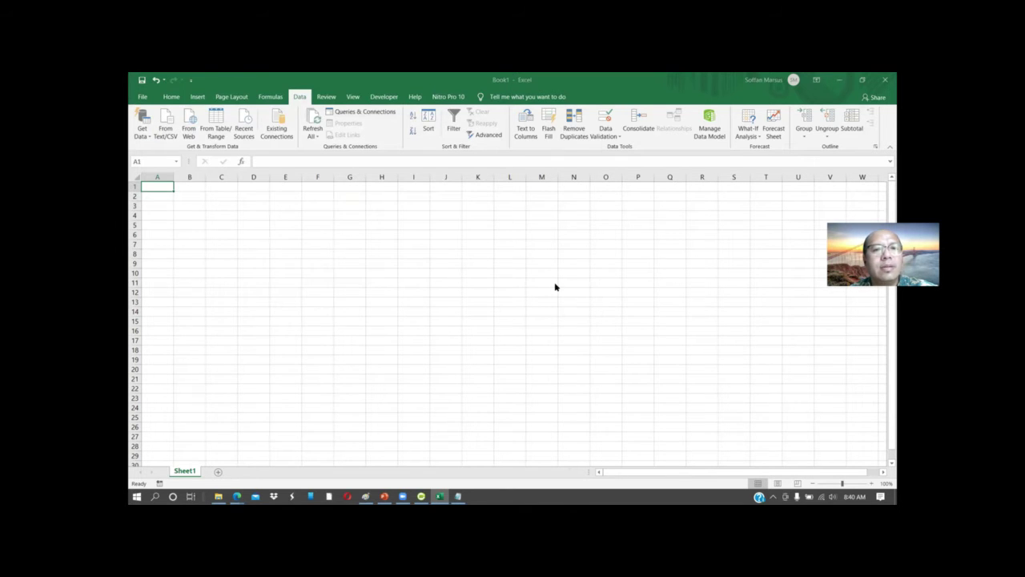
# Load the previewed data as a table in a new worksheet, choosing the destination with Load To
pyautogui.click(623, 424)
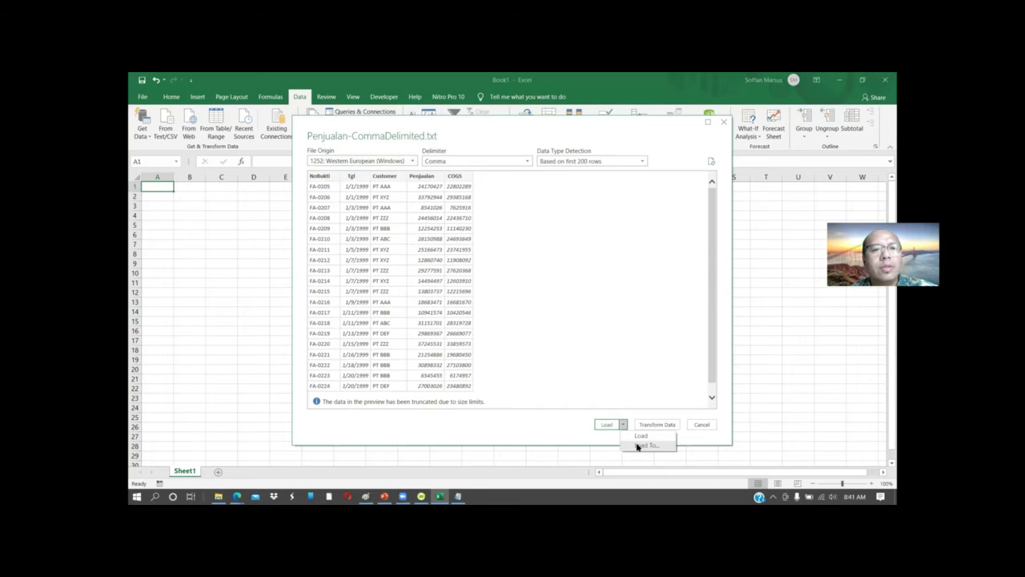
pyautogui.click(643, 444)
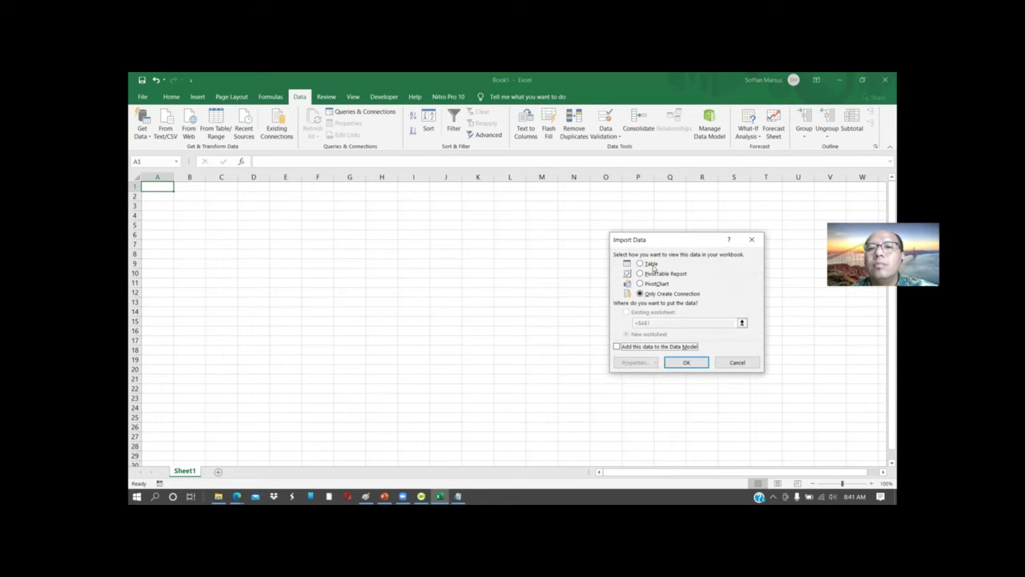
pyautogui.click(653, 266)
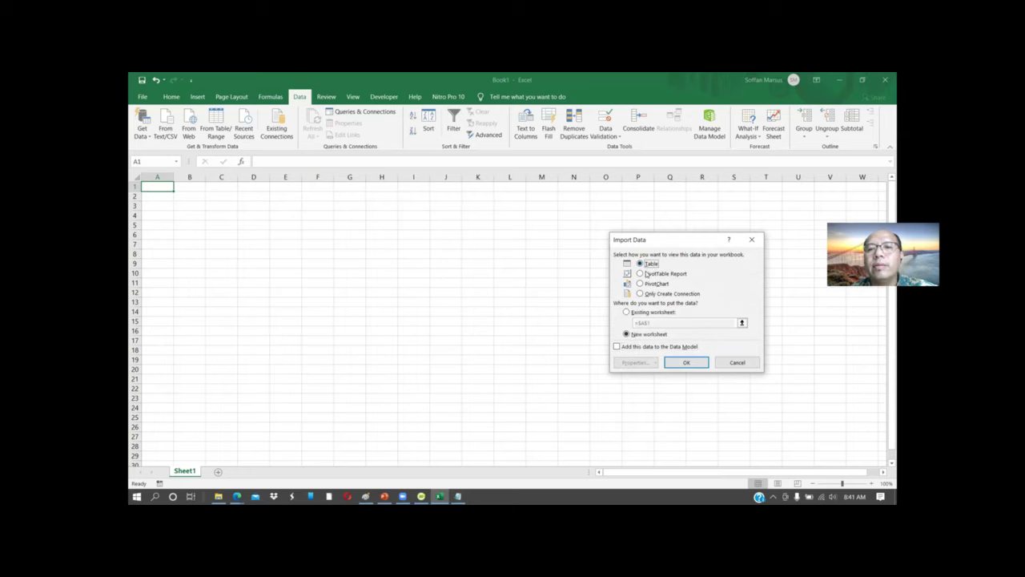
pyautogui.click(694, 364)
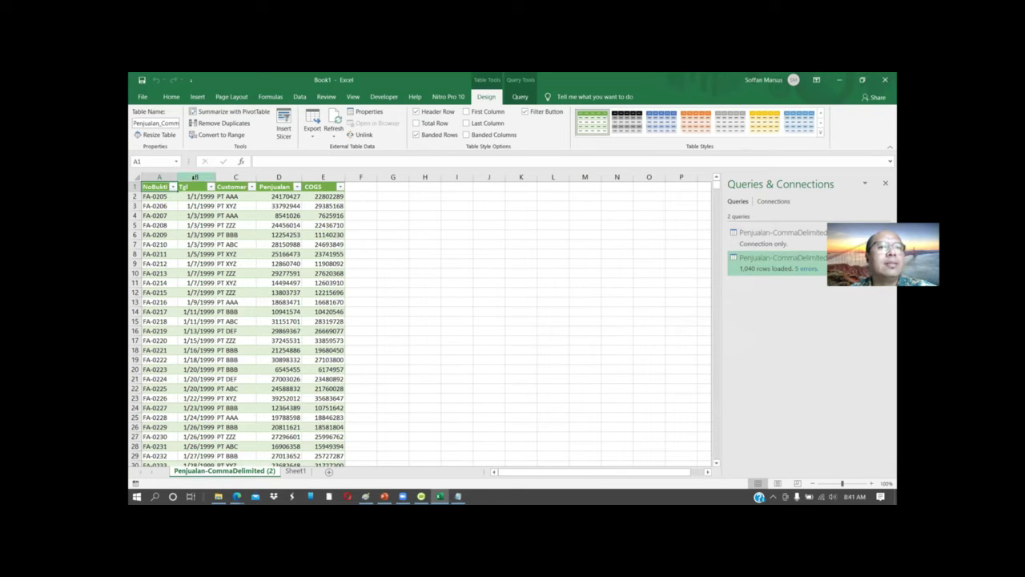
# Adjust the widths of the NoBukti and Tgl columns in the loaded table to fit their contents more closely
pyautogui.moveTo(178, 176); pyautogui.dragTo(291, 178)
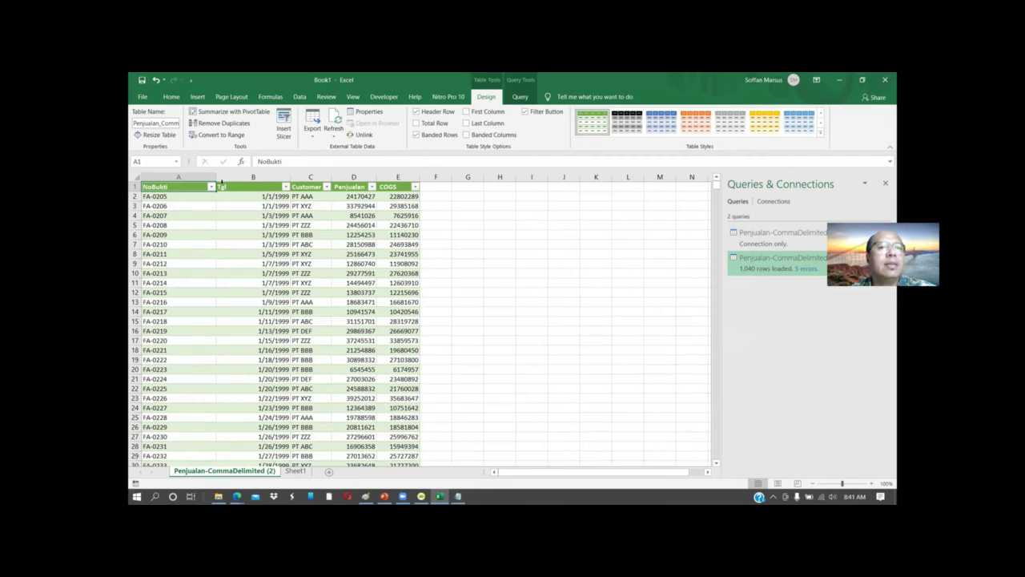
pyautogui.moveTo(215, 177); pyautogui.dragTo(183, 176)
pyautogui.moveTo(258, 176); pyautogui.dragTo(234, 176)
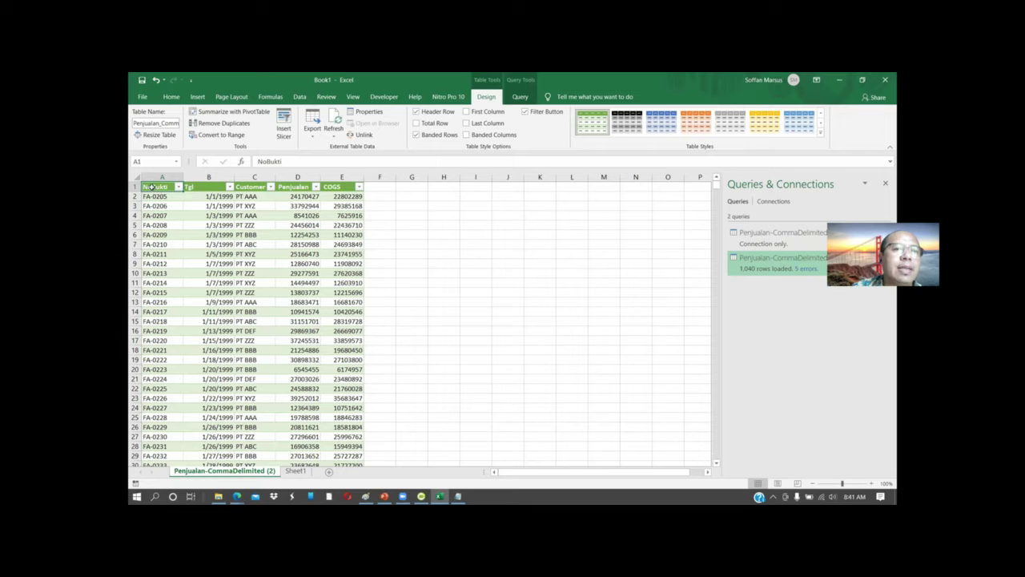
# Examine the headers and records of the loaded sales table, highlighting cells A2:E11 and looking through the rows below
pyautogui.moveTo(152, 187); pyautogui.dragTo(328, 302)
pyautogui.moveTo(717, 220); pyautogui.dragTo(717, 192)
pyautogui.click(473, 225)
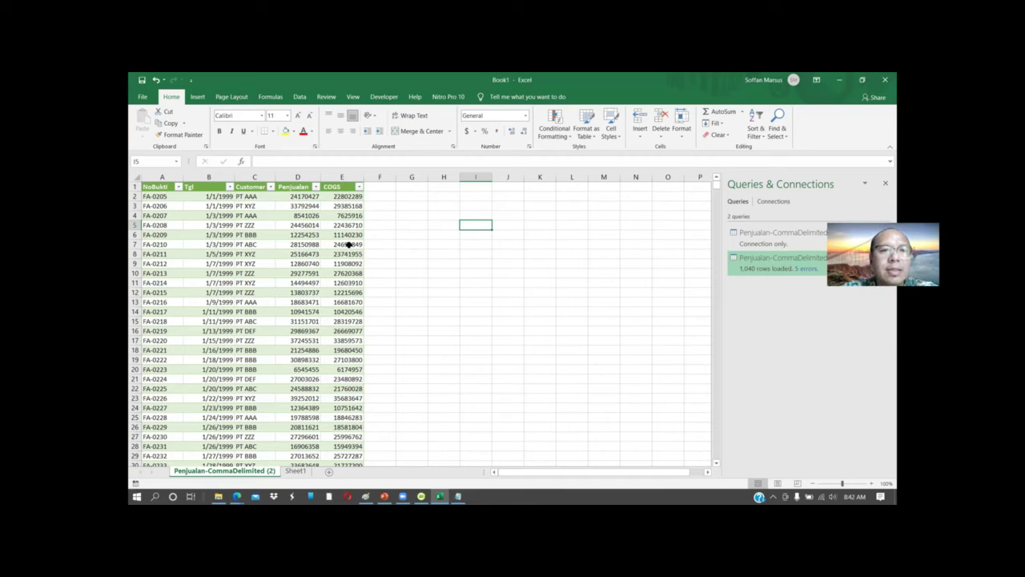
pyautogui.click(162, 196)
pyautogui.moveTo(162, 196); pyautogui.dragTo(352, 282)
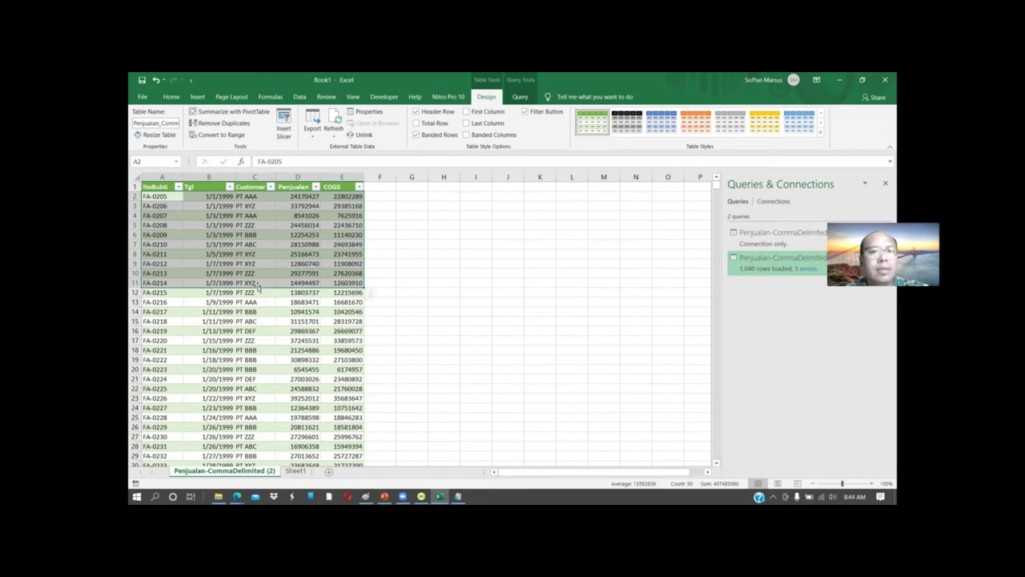
pyautogui.scroll(-3, 451, 259)
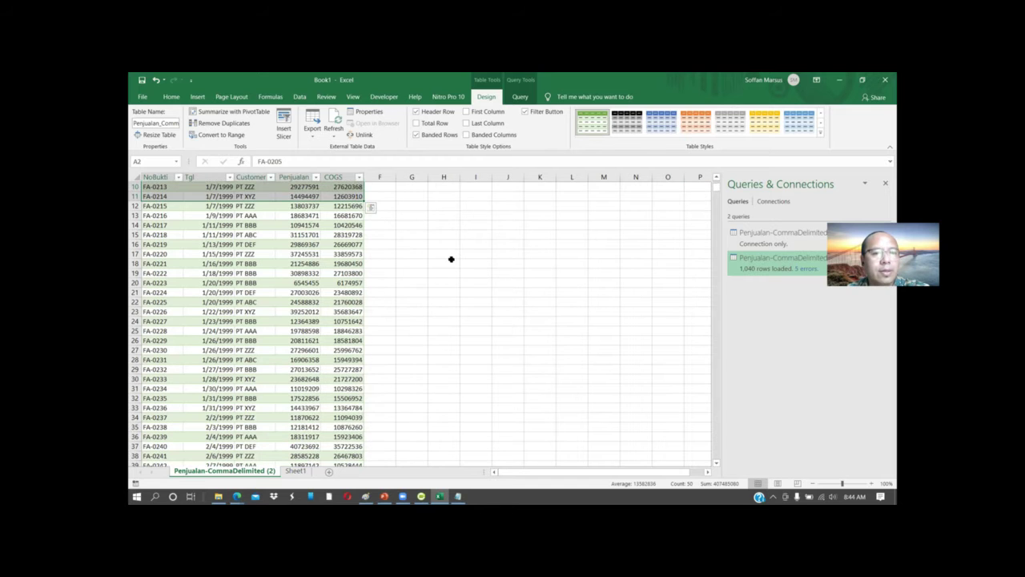
pyautogui.scroll(3, 451, 259)
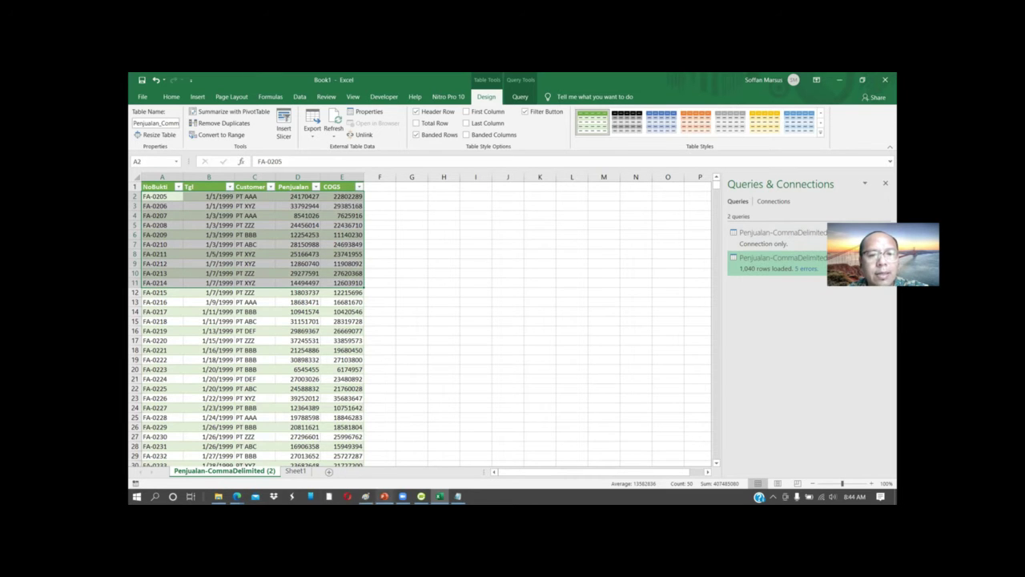
# Switch to PowerPoint and look through slides 22 to 28, from the Delimited import steps to the Fixed Width explanation
pyautogui.click(384, 496)
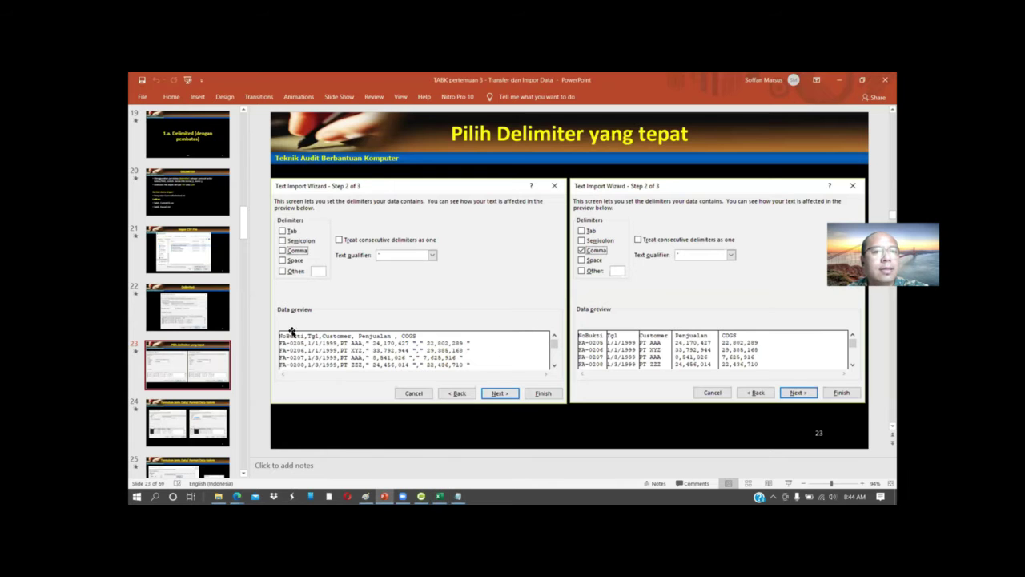
pyautogui.click(178, 320)
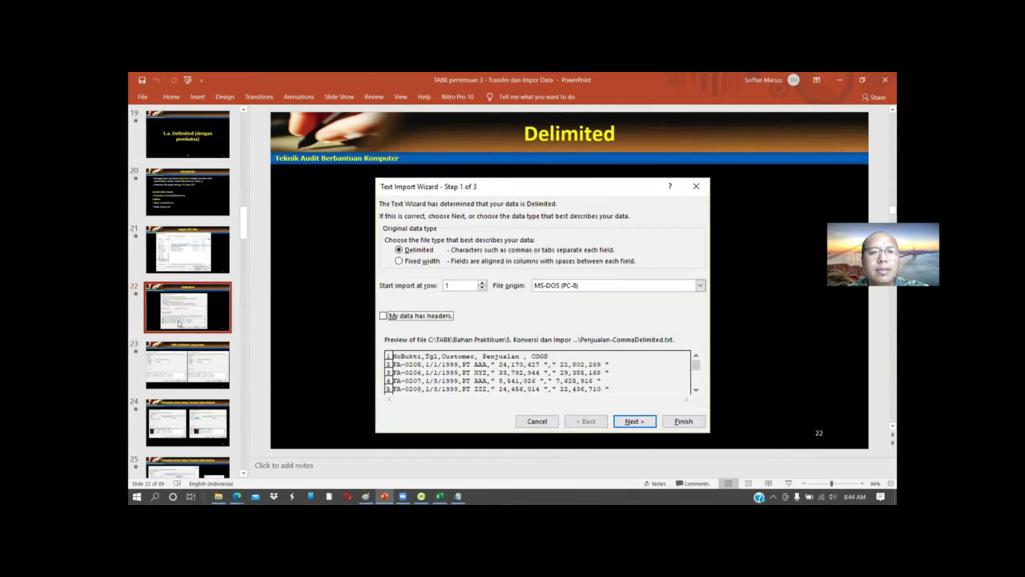
pyautogui.press('Down')
pyautogui.press('Down')
pyautogui.press('Down')
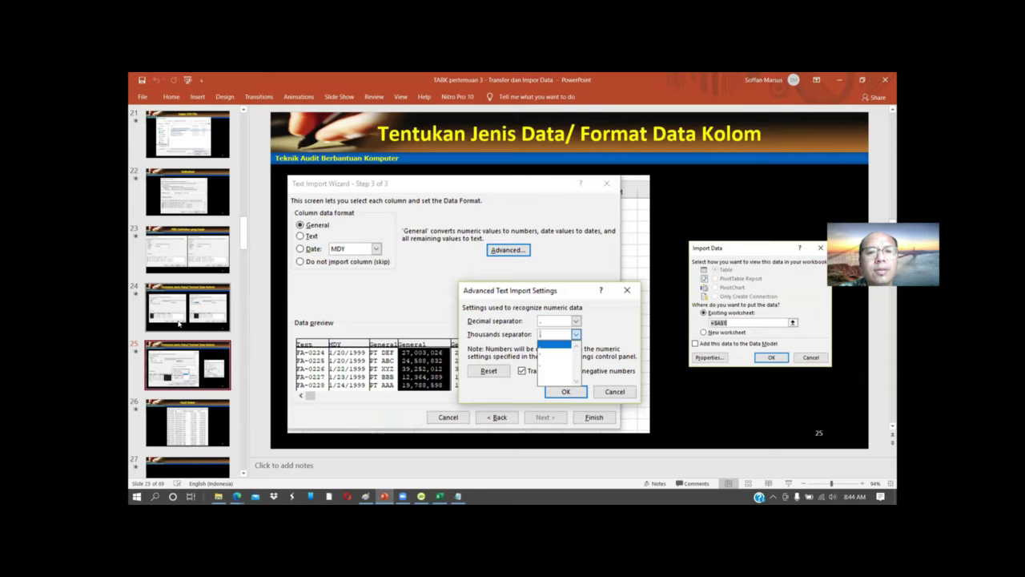
pyautogui.press('Down')
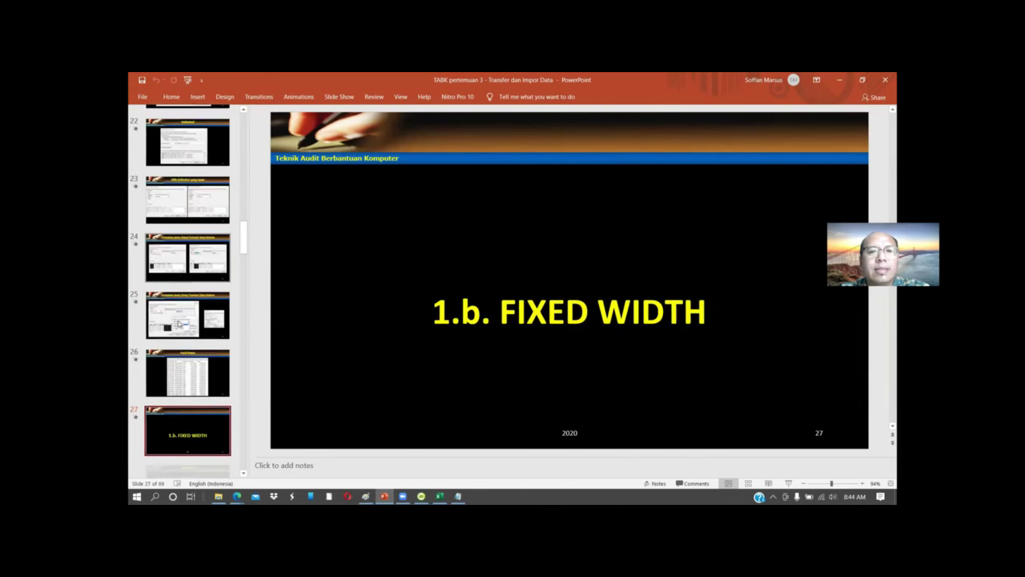
pyautogui.press('Down')
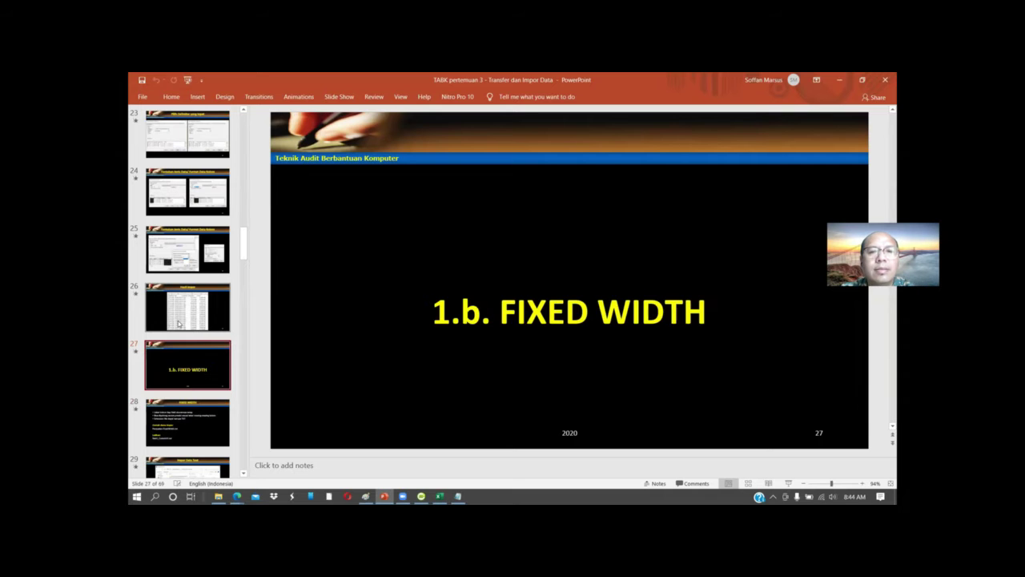
pyautogui.press('Up')
pyautogui.press('Down')
pyautogui.press('Down')
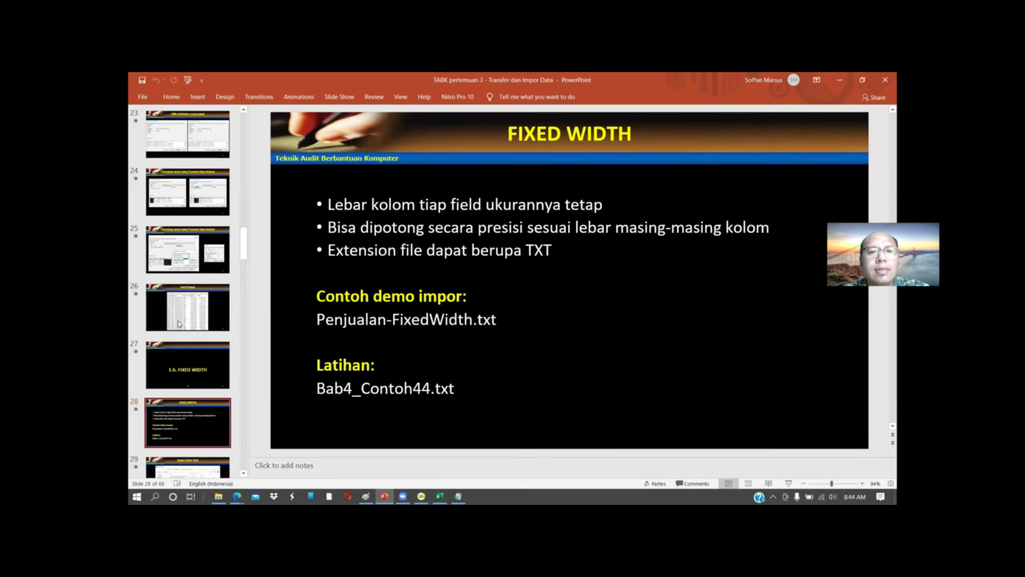
# Return to slide 20, DELIMITED, to review the demo file and the exercise file names
pyautogui.press('Up')
pyautogui.press('Up')
pyautogui.press('Up')
pyautogui.press('Up')
pyautogui.press('Up')
pyautogui.press('Up')
pyautogui.press('Up')
pyautogui.press('Up')
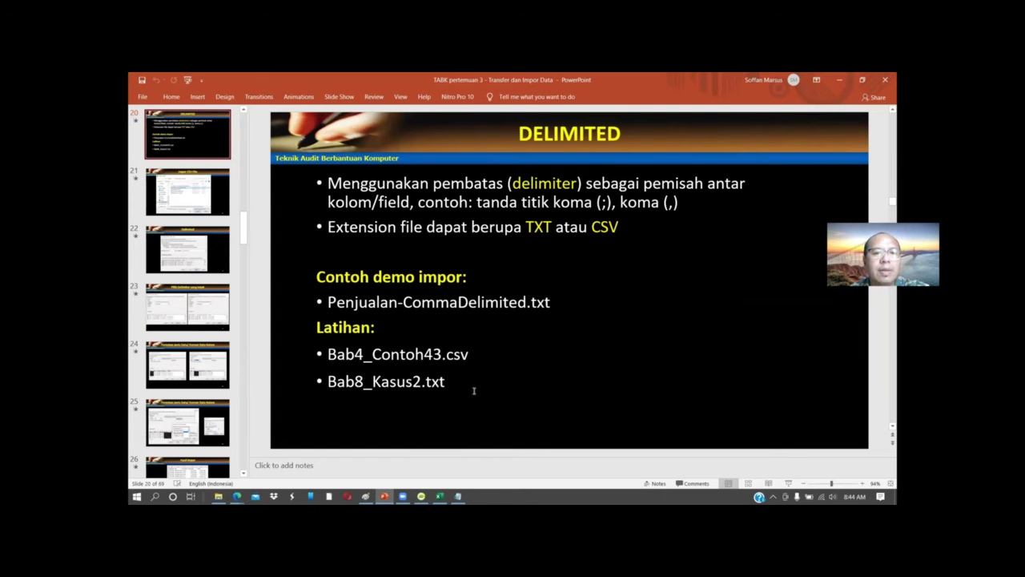
# Switch to File Explorer and look for the exercise files in the folder Data Impor Aplikasi Excel sebagai Perangkat Bantu Audit
pyautogui.click(218, 496)
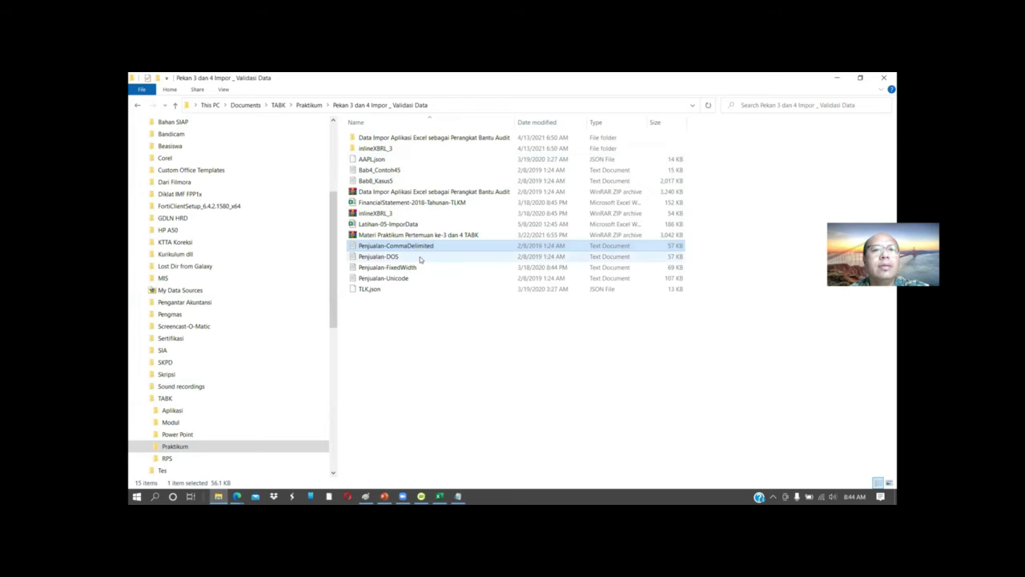
pyautogui.doubleClick(425, 137)
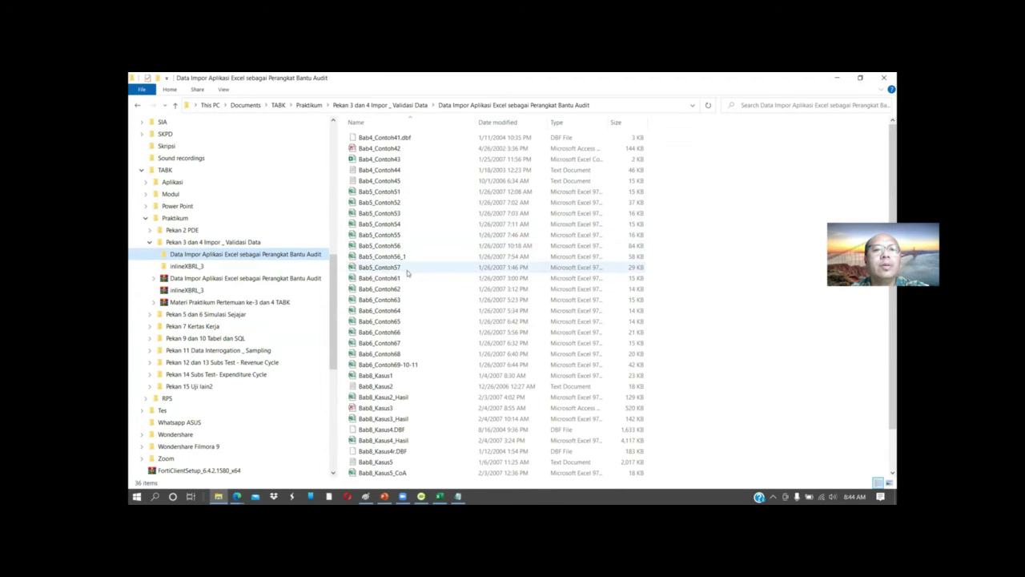
pyautogui.scroll(-1, 450, 378)
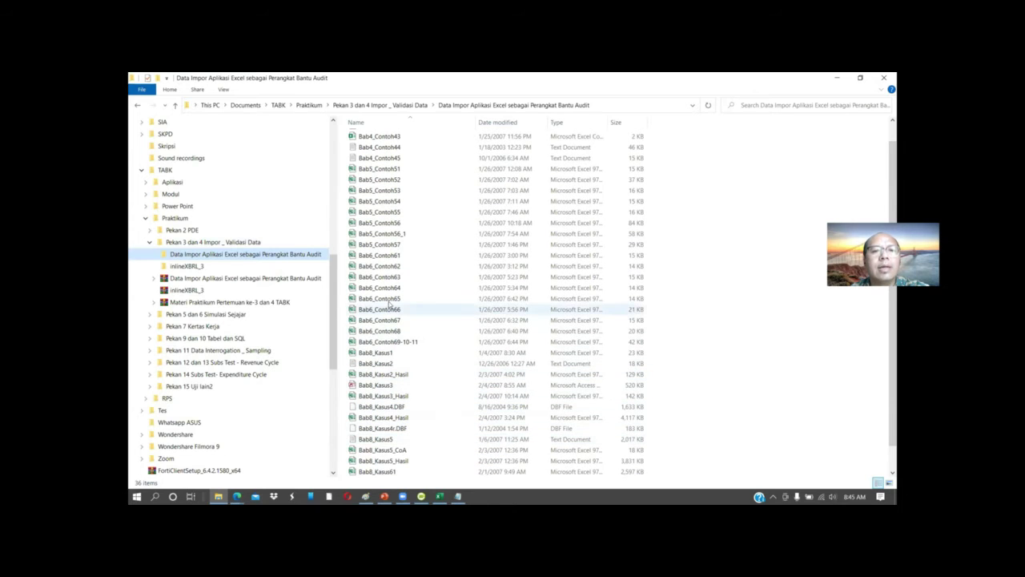
# Open Bab4_Contoh43 in Notepad, examine its semicolon-delimited records, and close it
pyautogui.scroll(1, 398, 215)
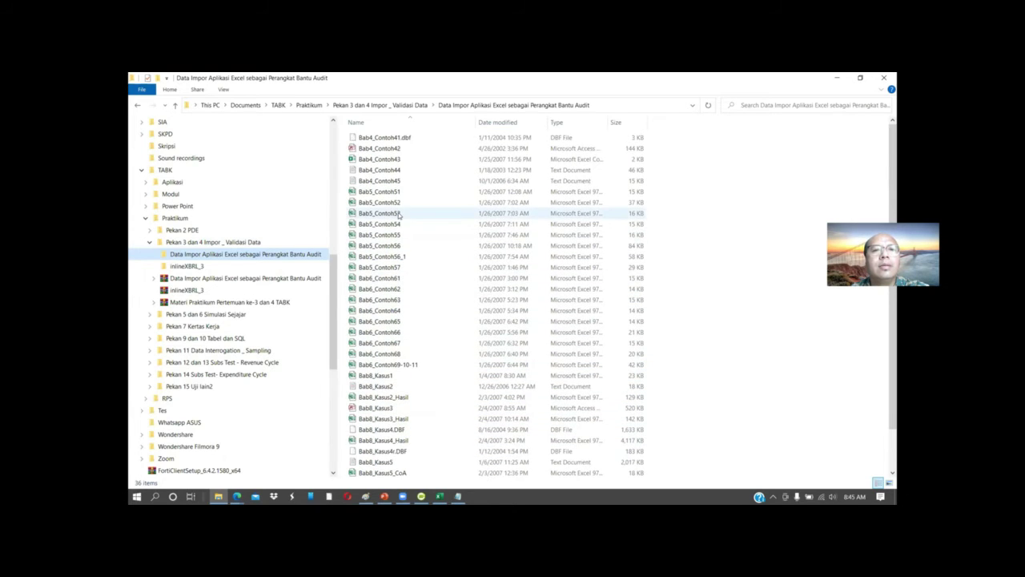
pyautogui.click(400, 161)
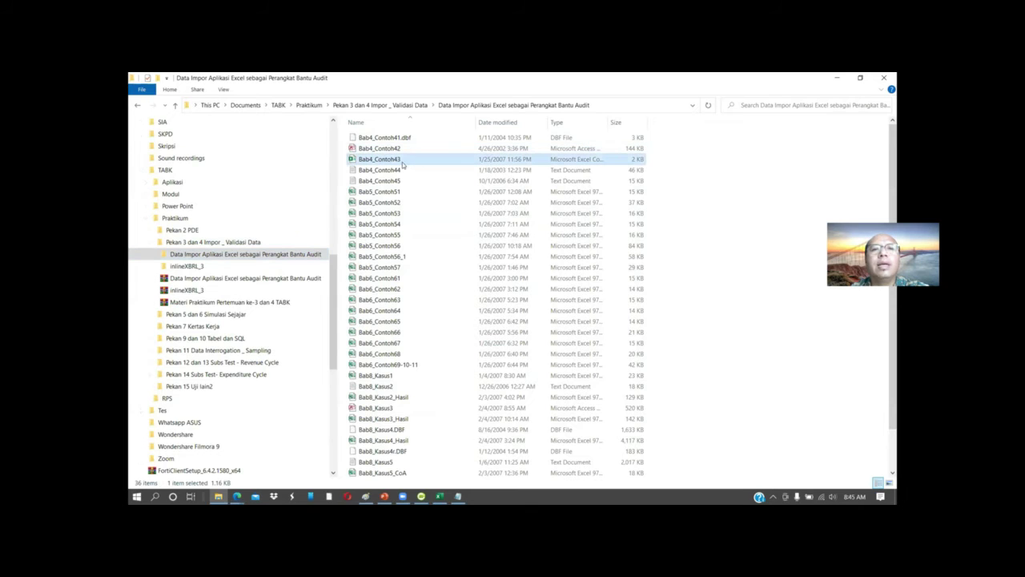
pyautogui.rightClick(403, 165)
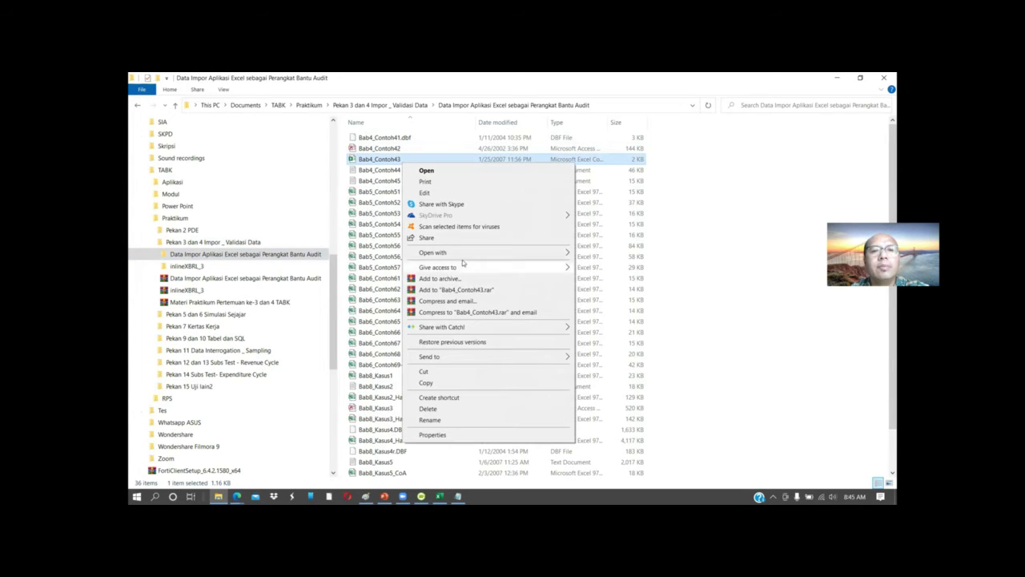
pyautogui.moveTo(489, 253)
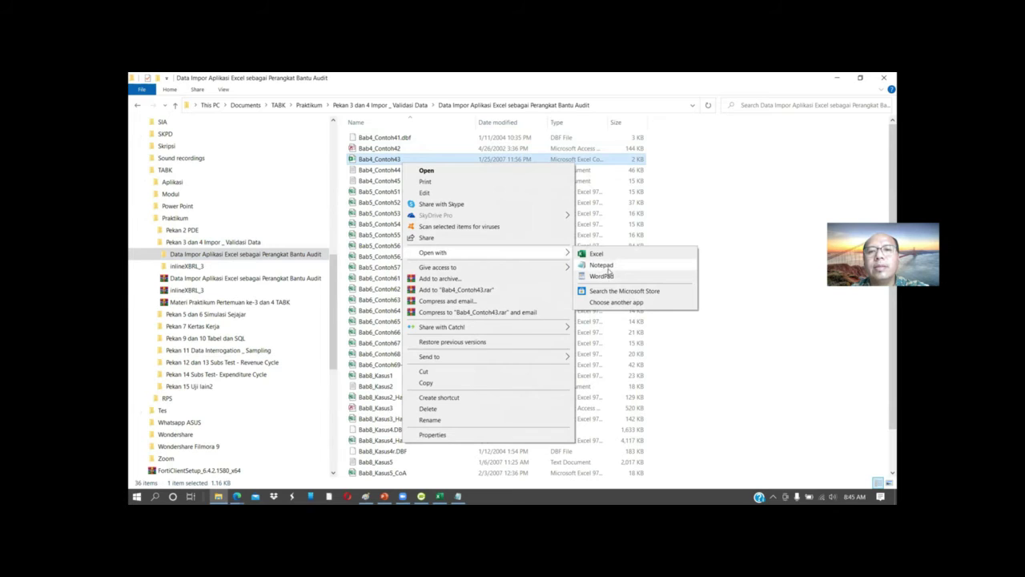
pyautogui.click(602, 265)
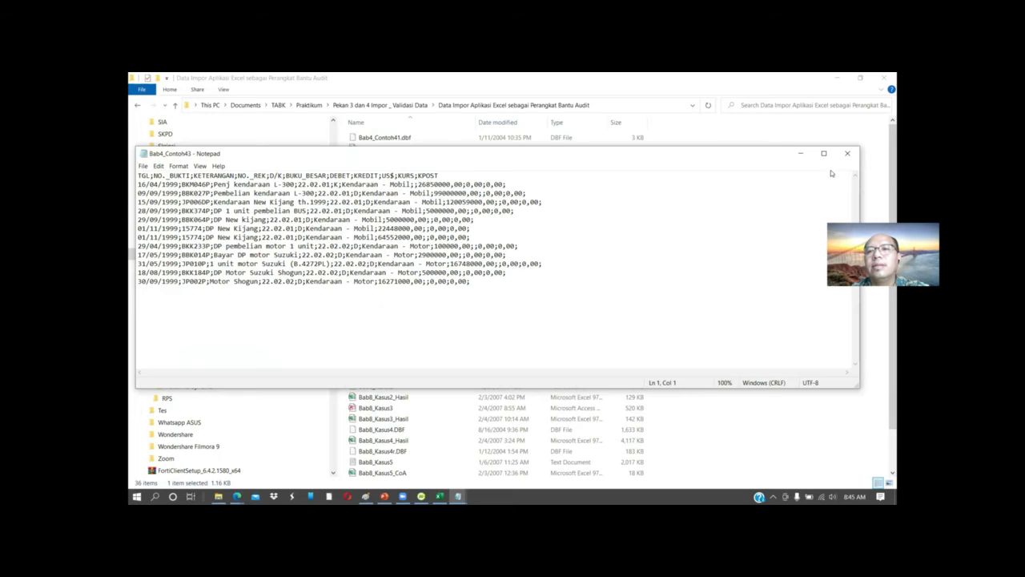
pyautogui.click(848, 153)
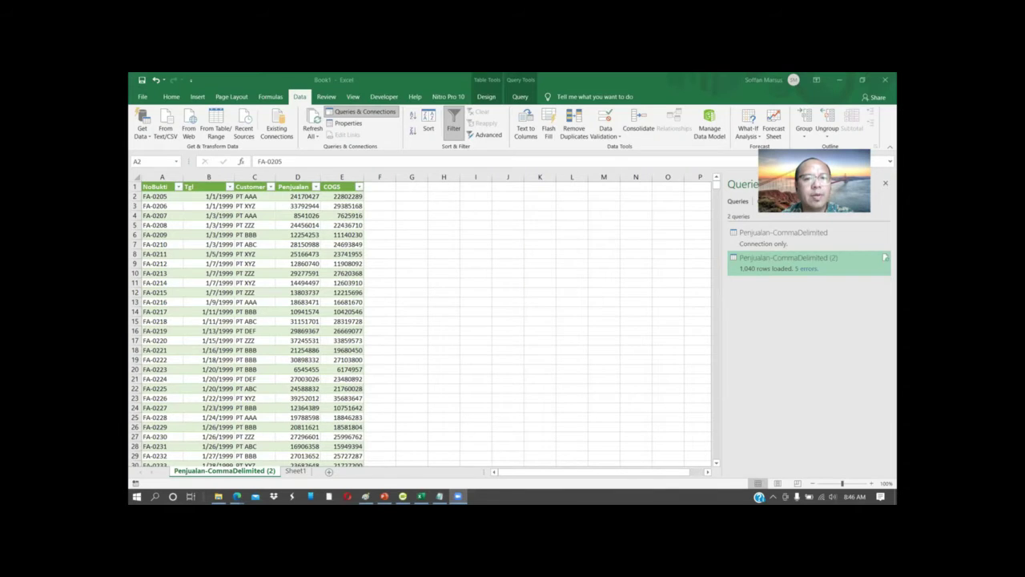
# Review slide 24 on column data formats in PowerPoint, and check the first Penjualan and COGS values in the Excel table
pyautogui.click(385, 497)
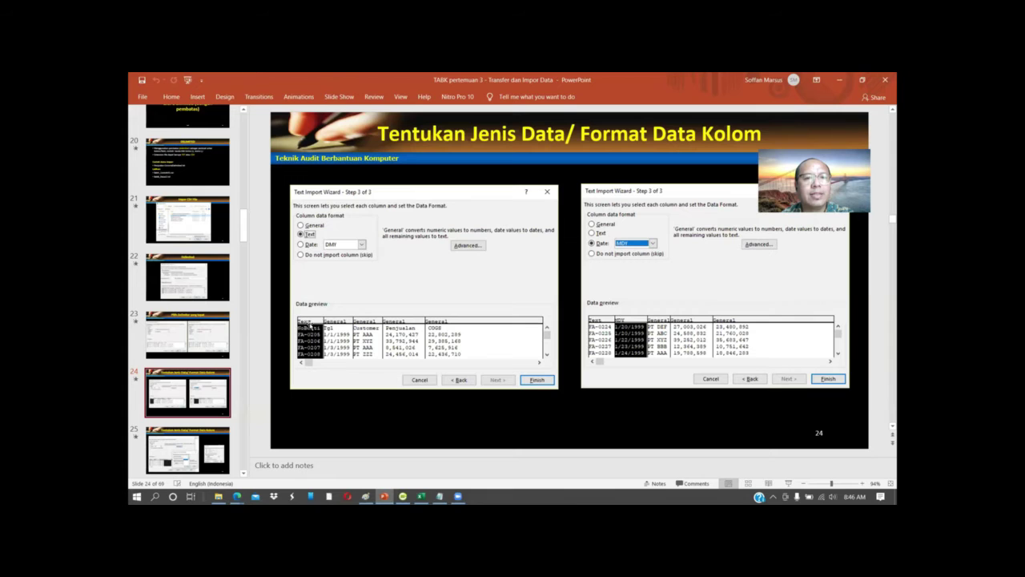
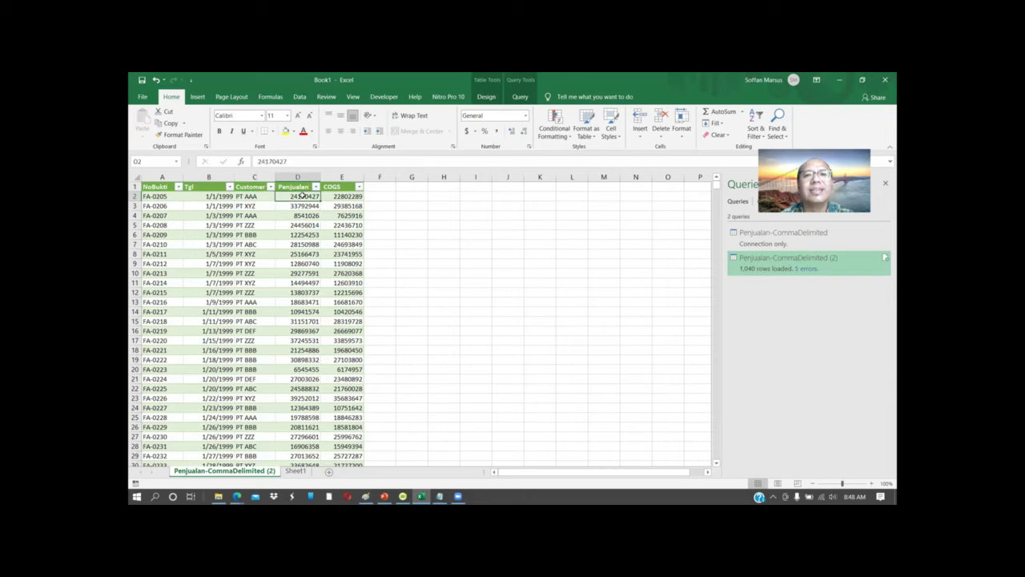
pyautogui.click(332, 195)
pyautogui.click(294, 196)
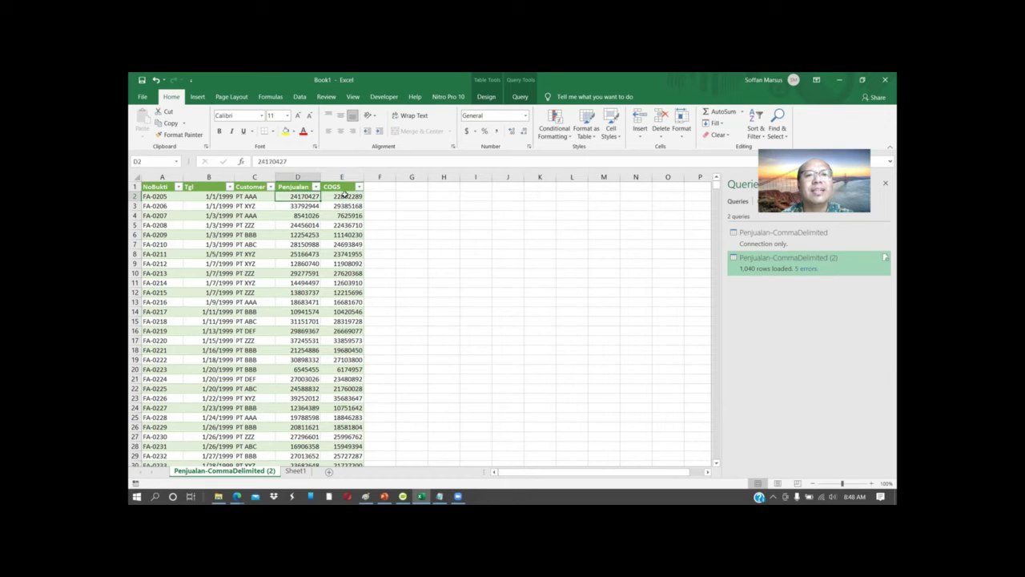
pyautogui.click(333, 195)
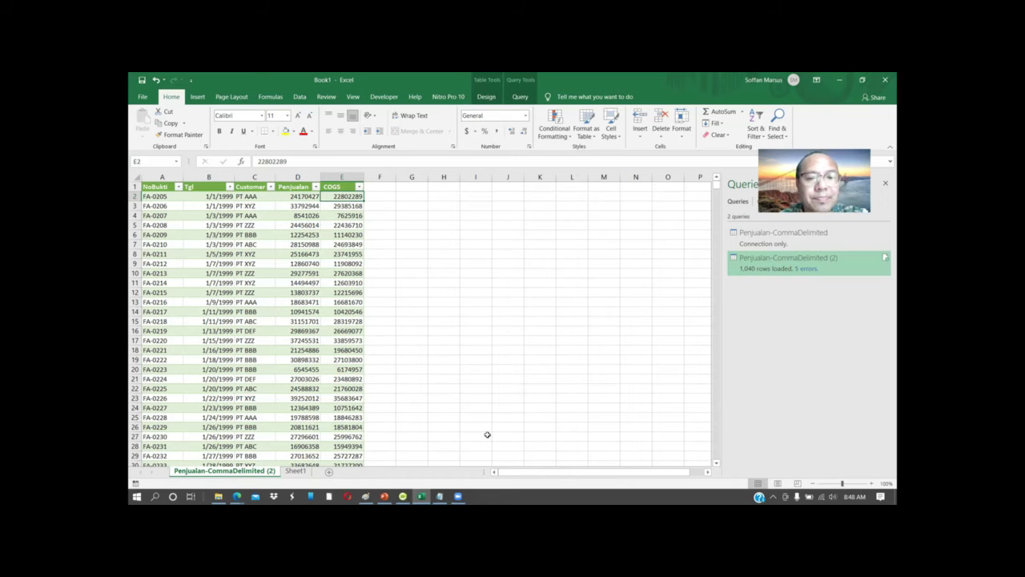
# Preview the import of the Penjualan-CommaDelimited text file, review the data type detection options, and cancel the import
pyautogui.click(300, 96)
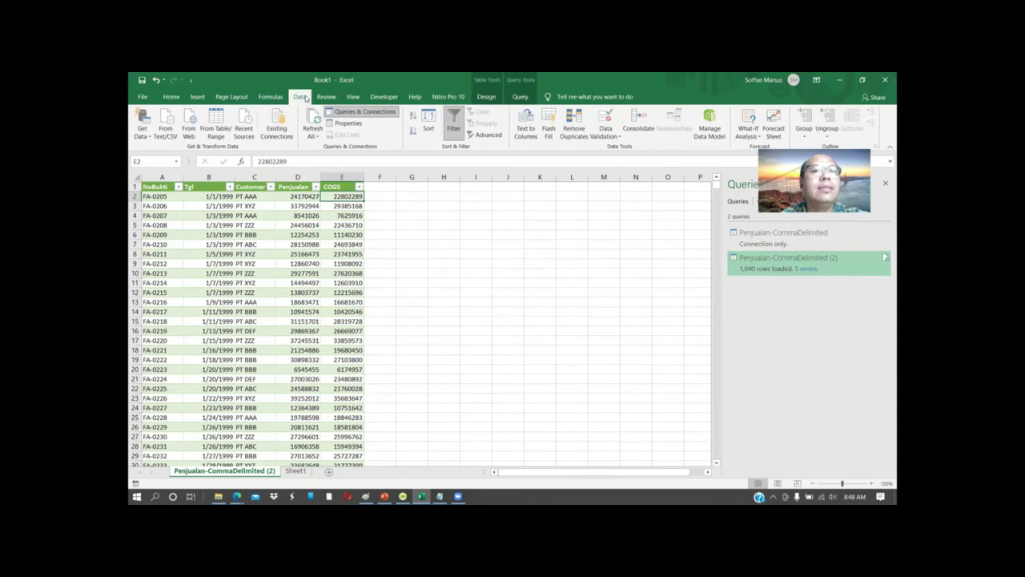
pyautogui.click(142, 128)
pyautogui.moveTo(193, 153)
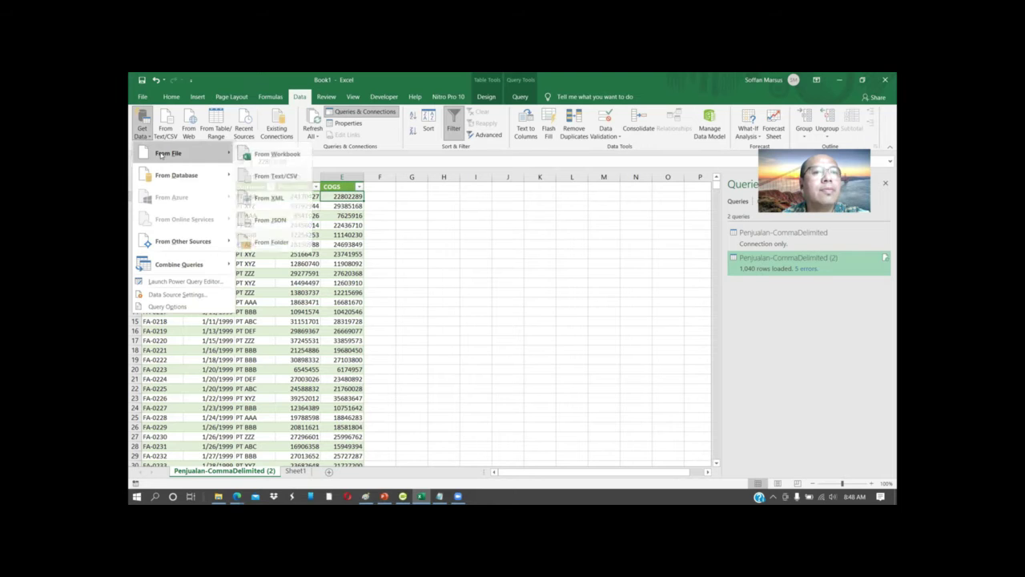
pyautogui.click(284, 179)
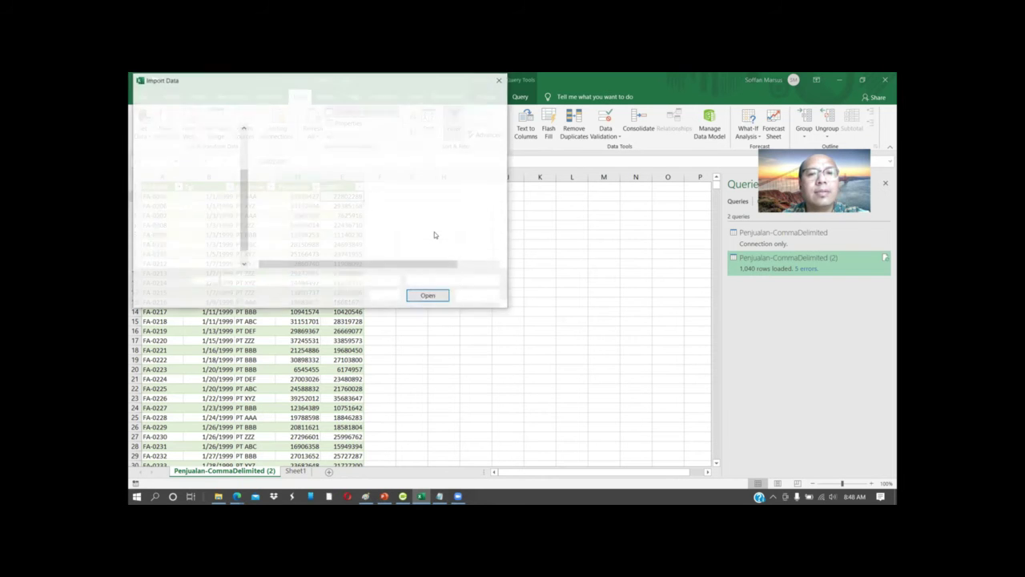
pyautogui.click(317, 189)
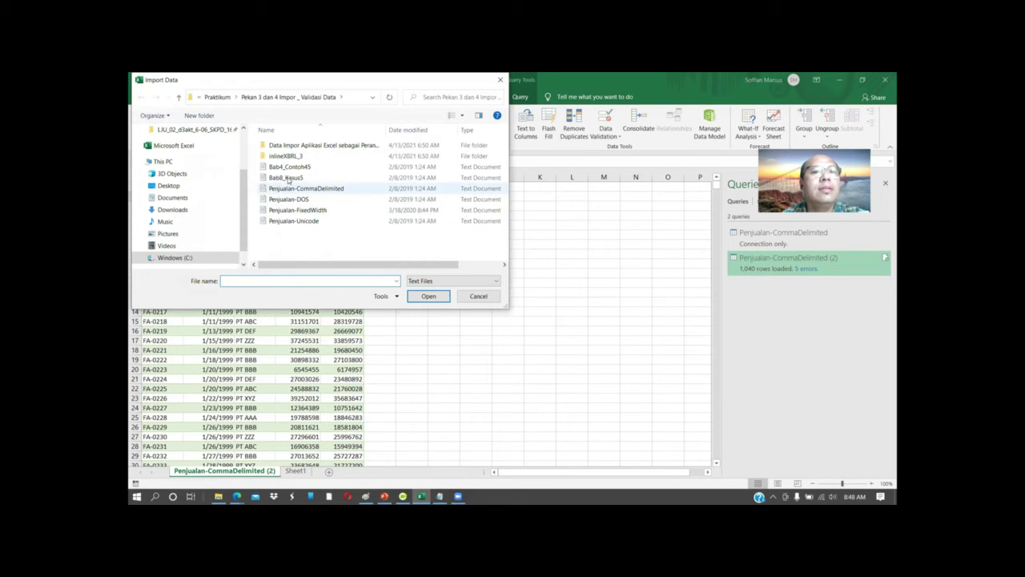
pyautogui.click(418, 298)
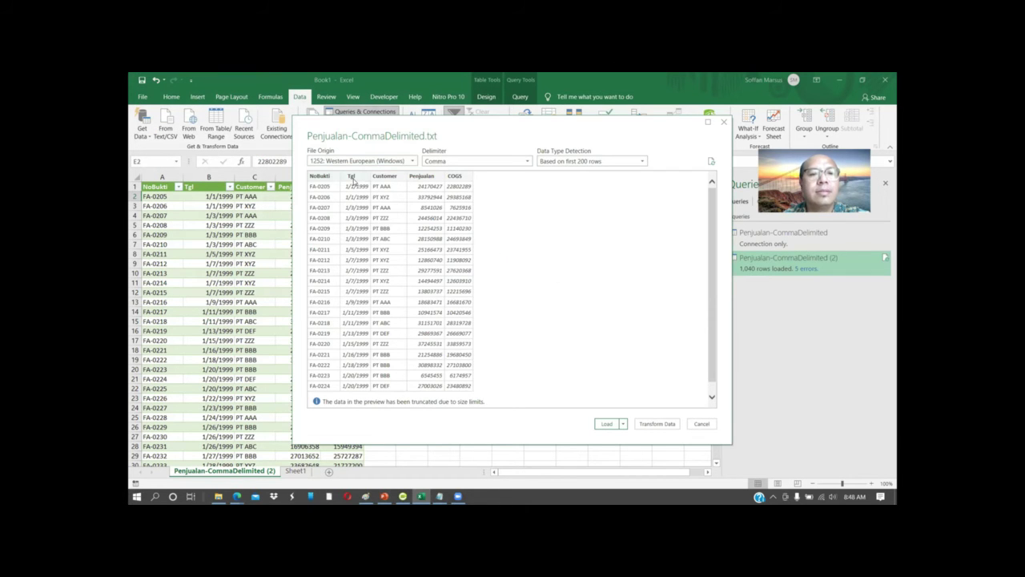
pyautogui.click(600, 161)
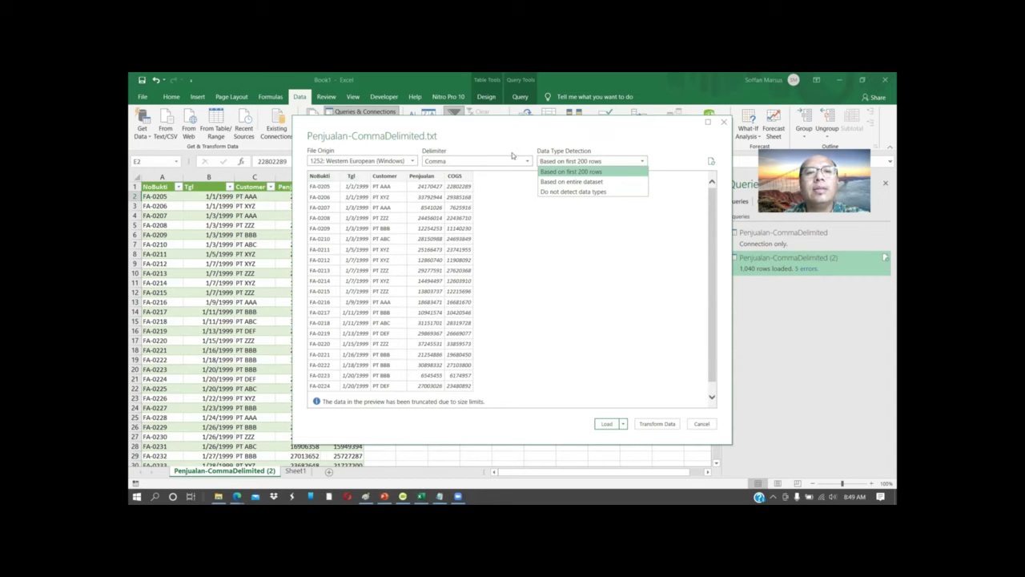
pyautogui.click(501, 141)
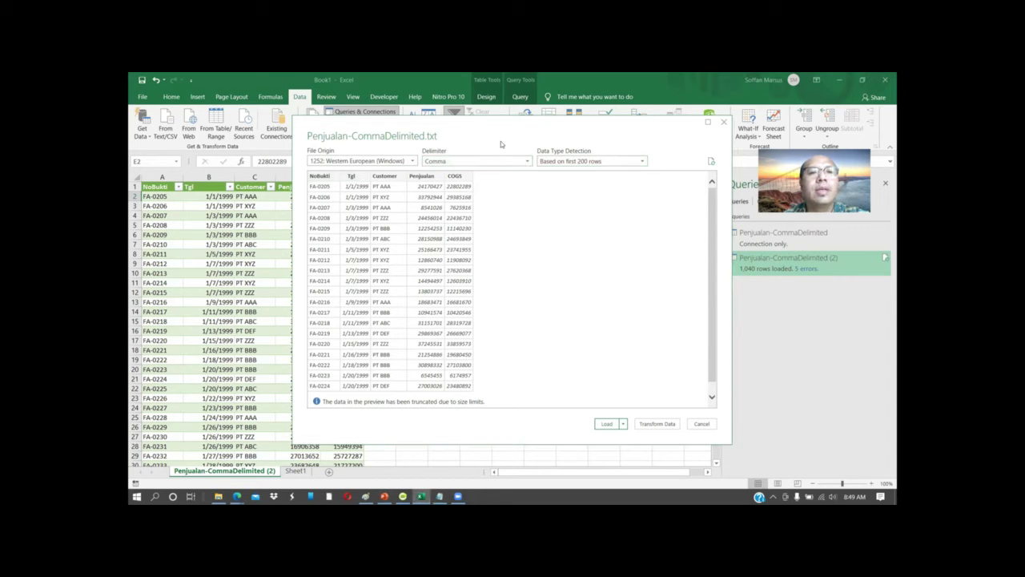
pyautogui.click(703, 424)
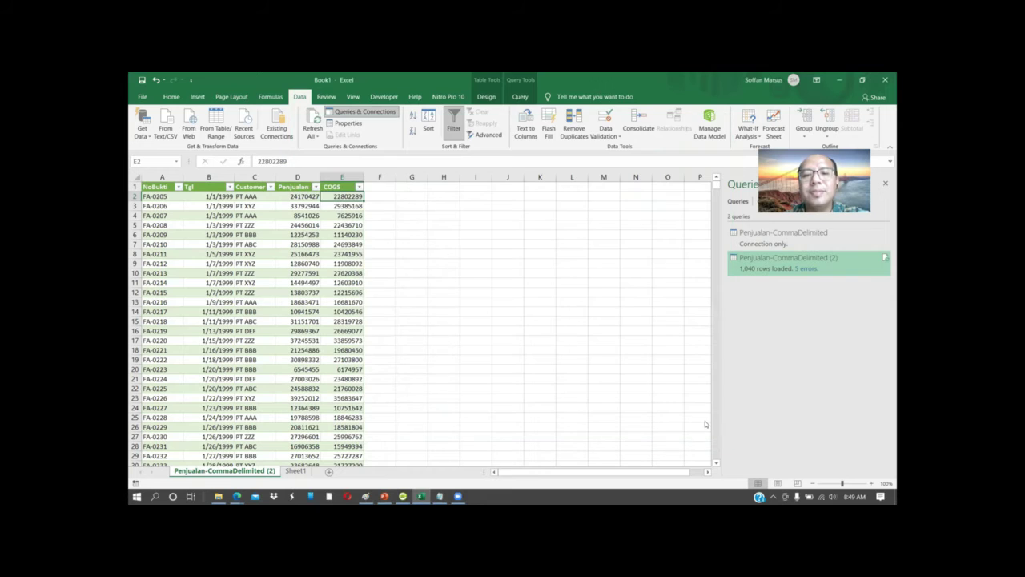
# Format the Penjualan column of the sales table as Number without decimal places
pyautogui.click(436, 246)
pyautogui.click(295, 205)
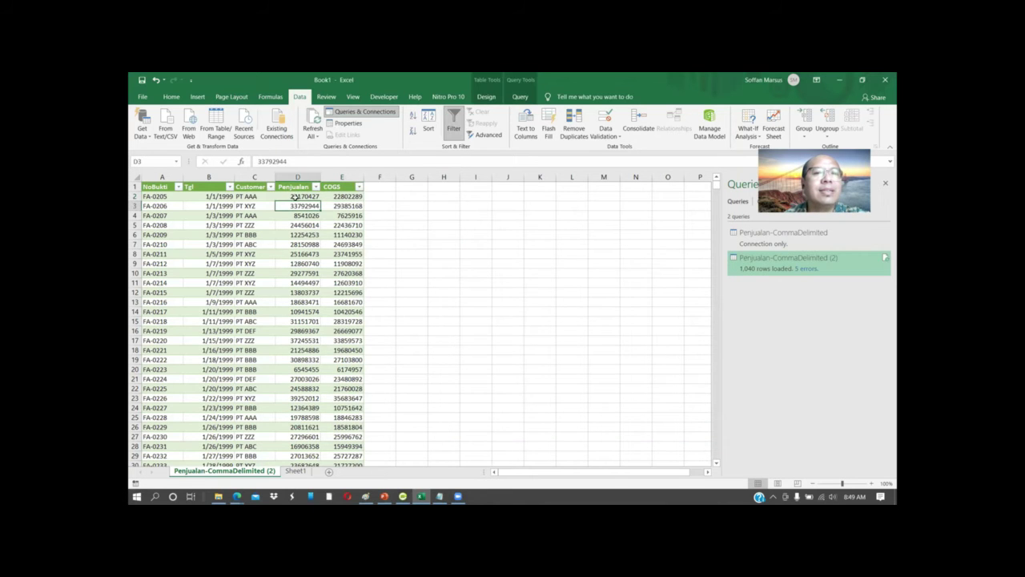
pyautogui.click(296, 184)
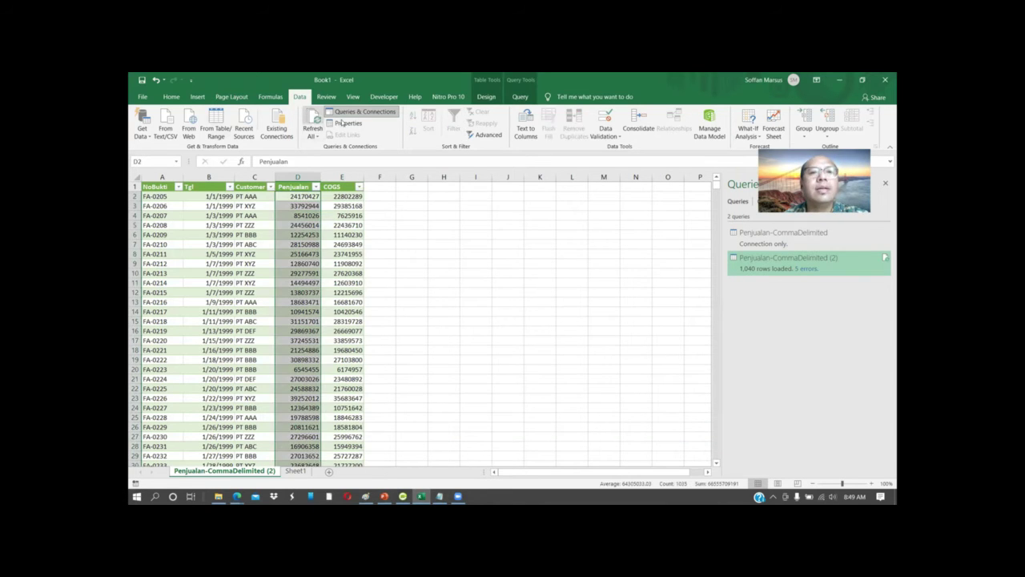
pyautogui.click(171, 96)
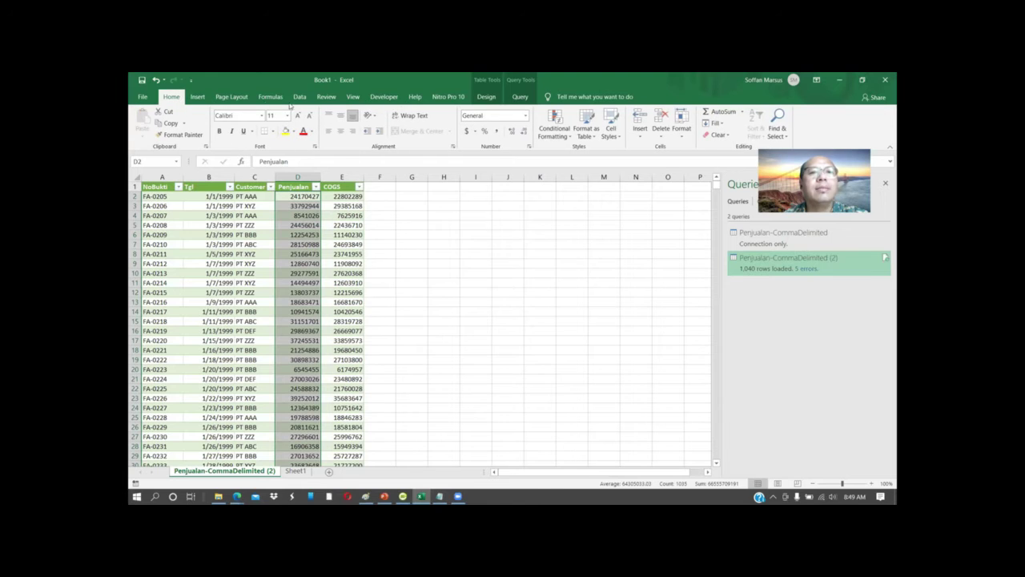
pyautogui.click(526, 116)
pyautogui.click(506, 156)
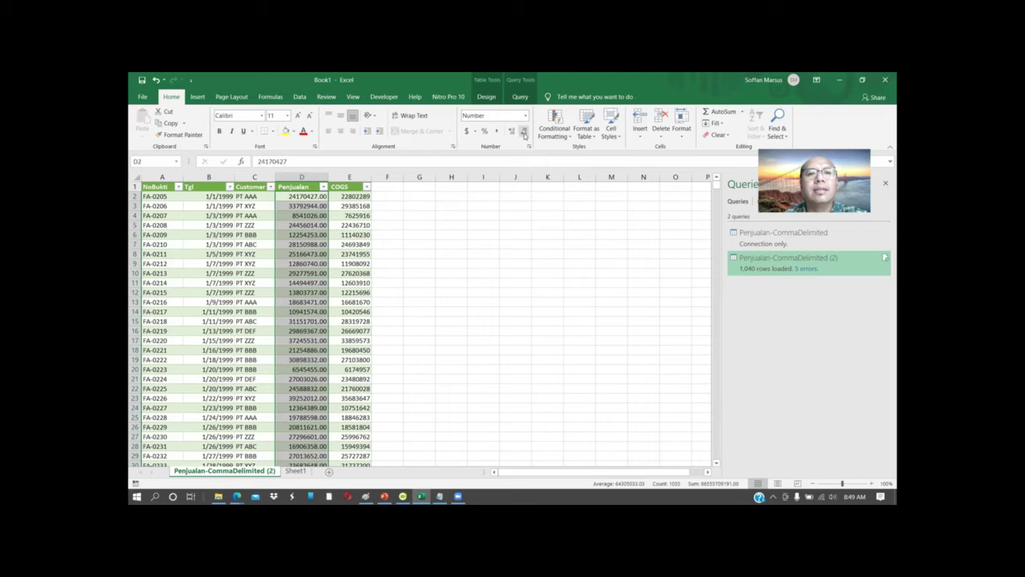
pyautogui.click(522, 130)
pyautogui.click(522, 131)
pyautogui.click(451, 243)
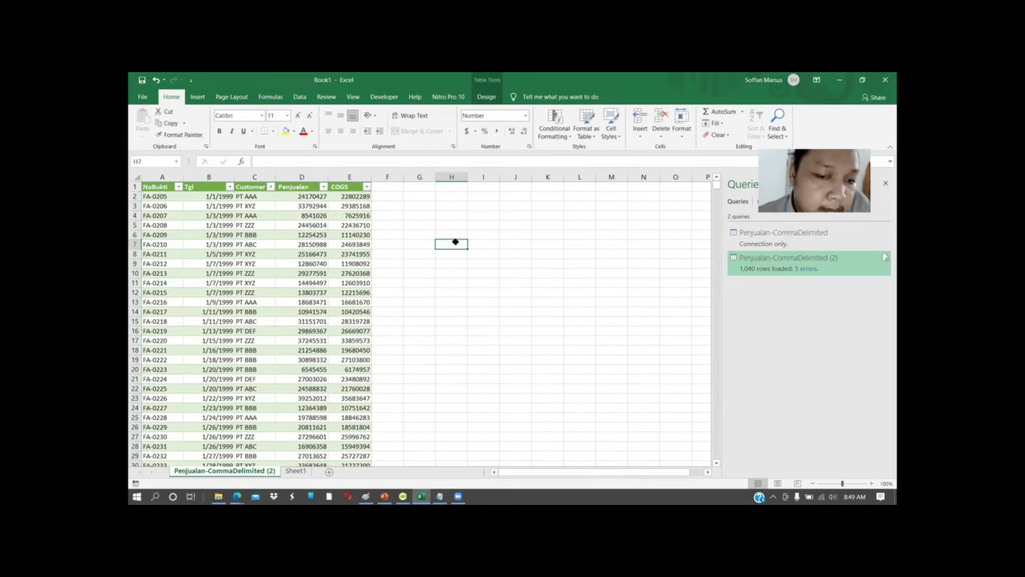
# Apply the comma style with thousands separators and no decimal places to the Penjualan column
pyautogui.click(316, 198)
pyautogui.click(301, 177)
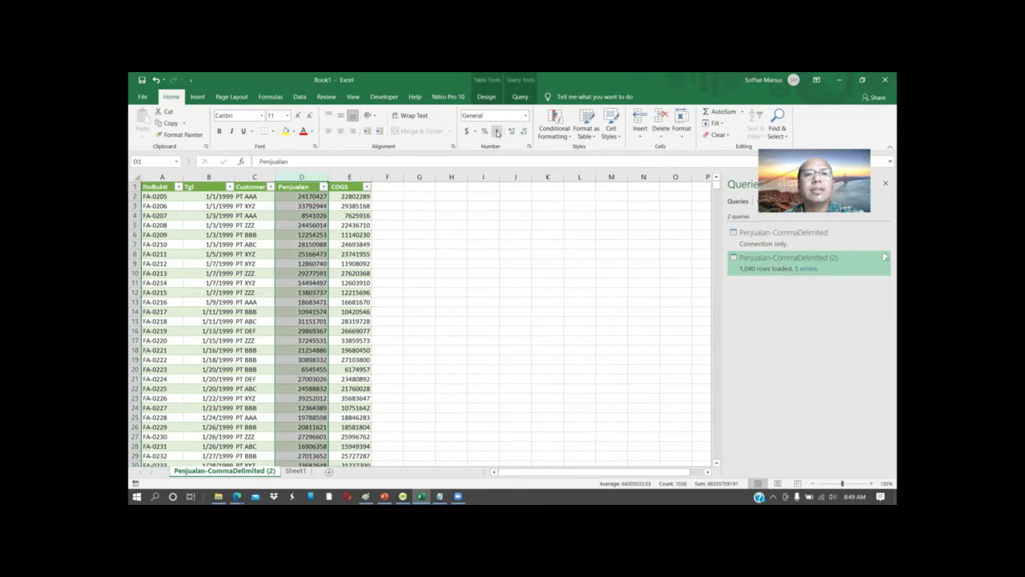
pyautogui.click(497, 132)
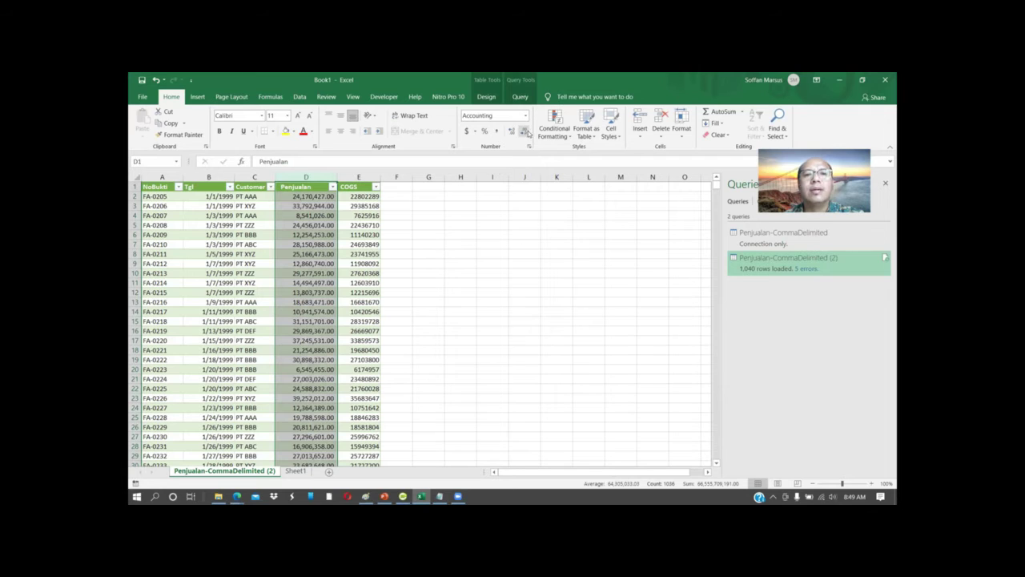
pyautogui.click(525, 131)
pyautogui.click(524, 131)
pyautogui.click(499, 249)
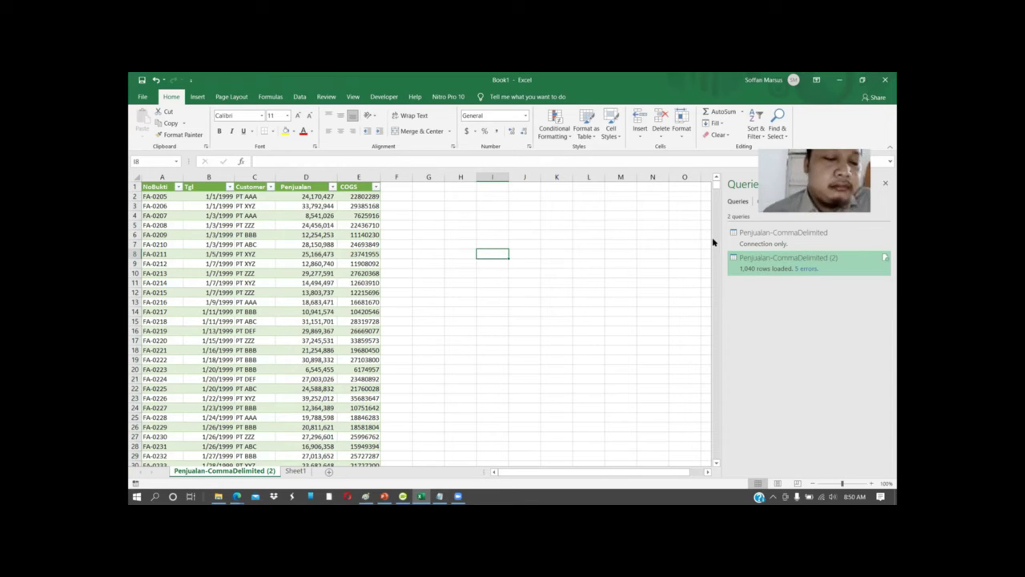
# Compare cell D2 and the Penjualan-CommaDelimited query preview with the source text file open in Notepad
pyautogui.moveTo(743, 250)
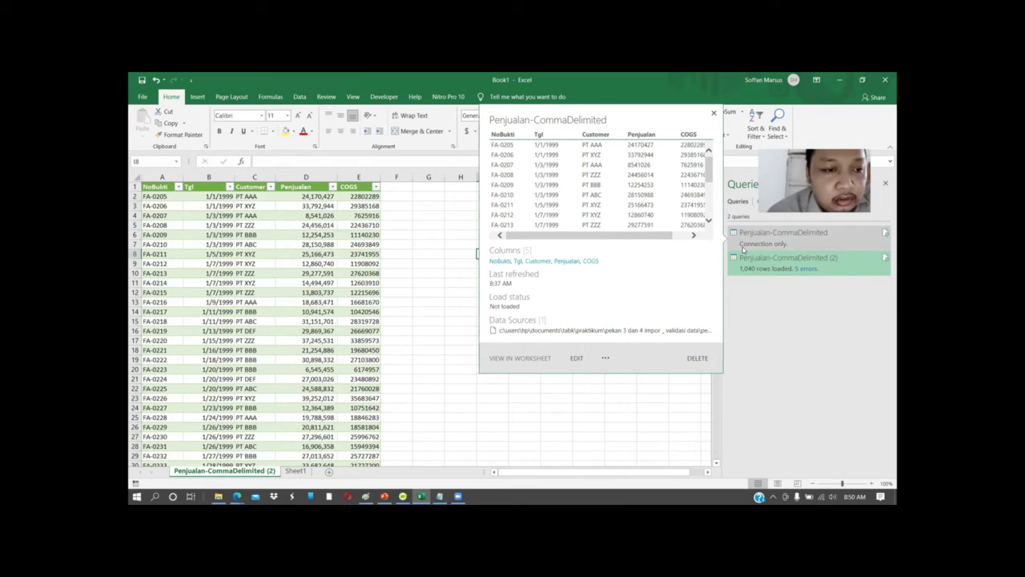
pyautogui.click(322, 196)
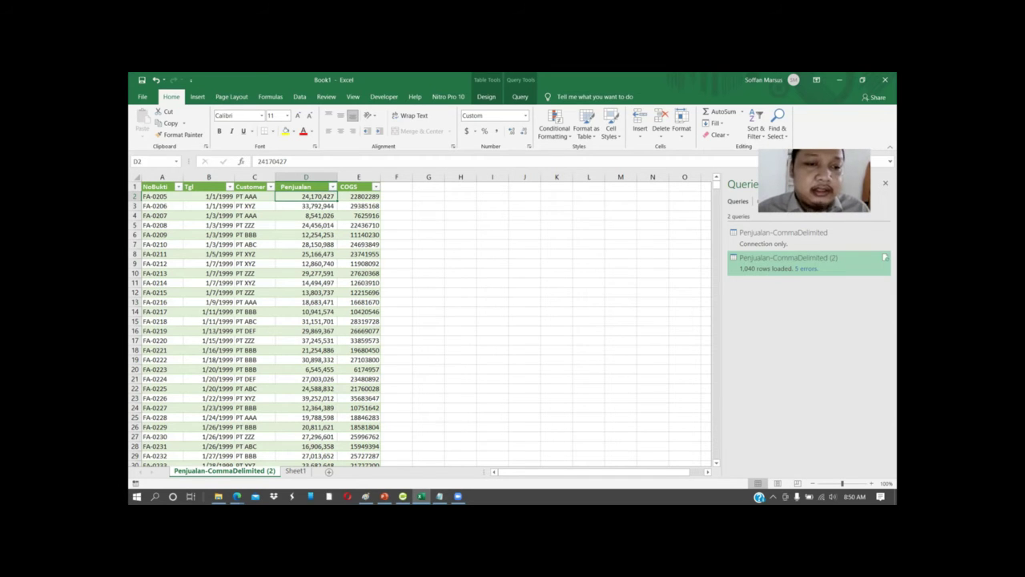
pyautogui.moveTo(440, 497)
pyautogui.click(439, 469)
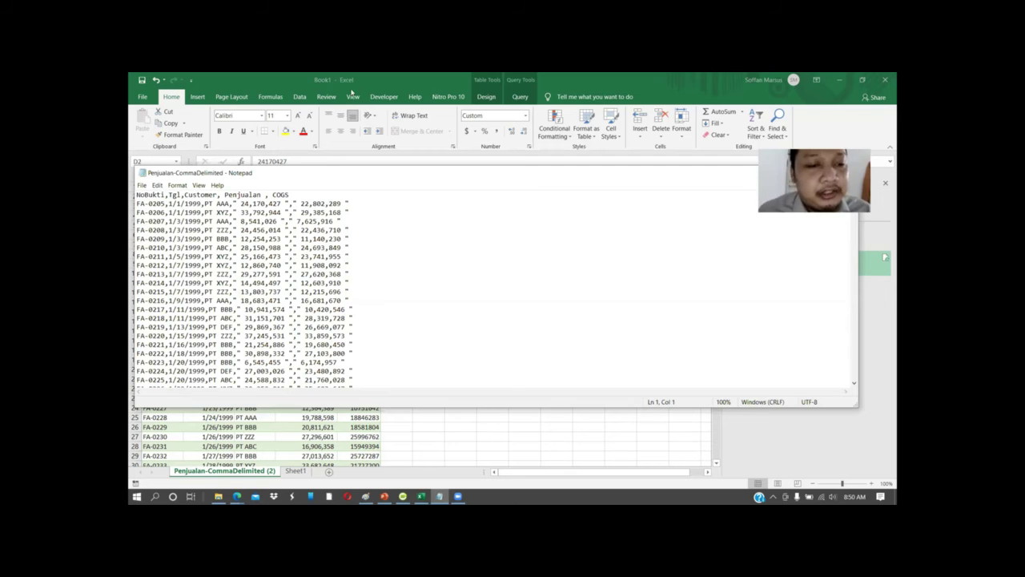
pyautogui.click(147, 109)
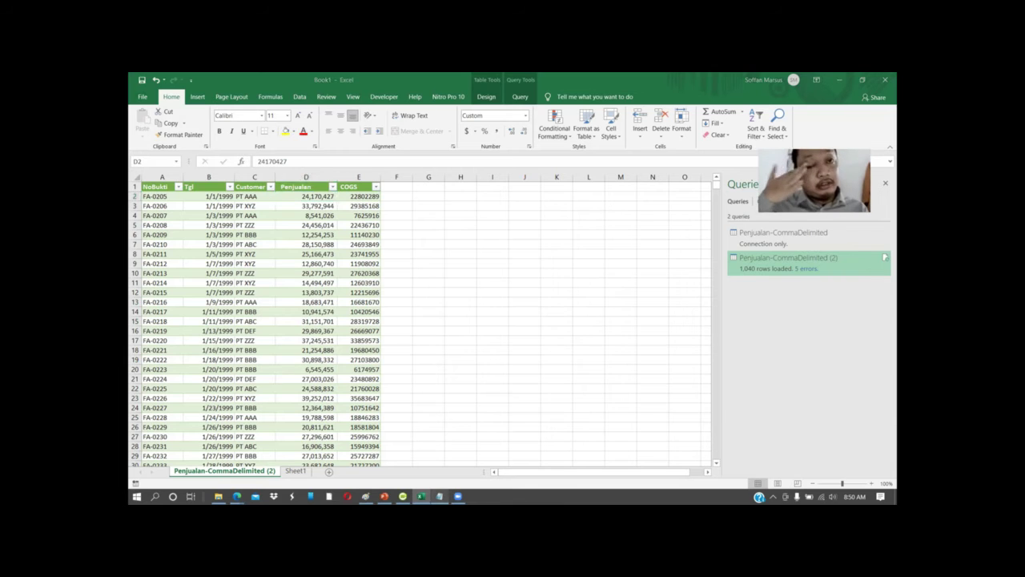
pyautogui.hotkey('alt', 'Tab')
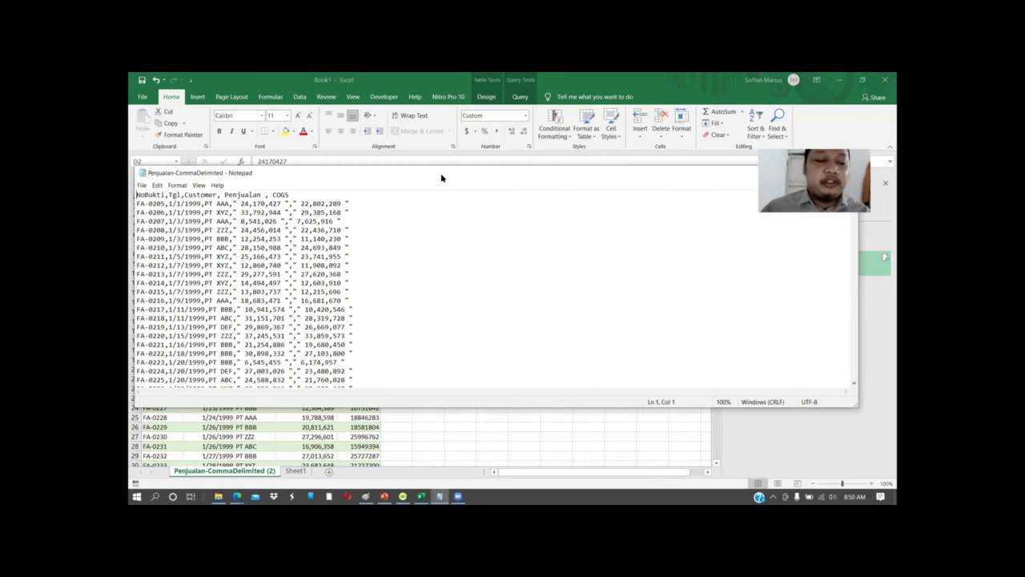
# Create a new Notepad document and enter semicolon-delimited records with zero-padded codes 000245 to 000250, a person's name and 450000
pyautogui.moveTo(451, 176); pyautogui.dragTo(481, 149)
pyautogui.click(172, 157)
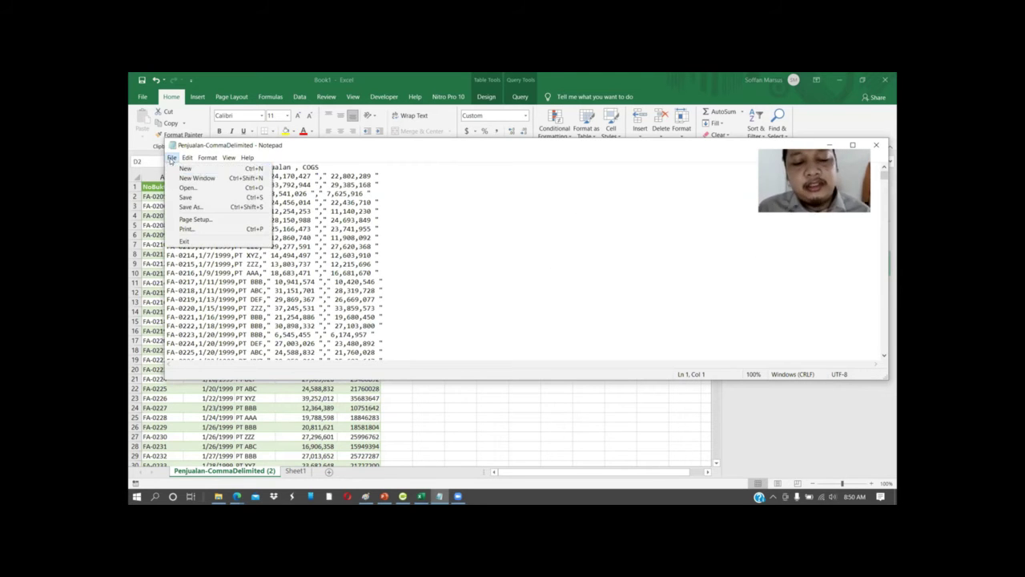
pyautogui.click(180, 169)
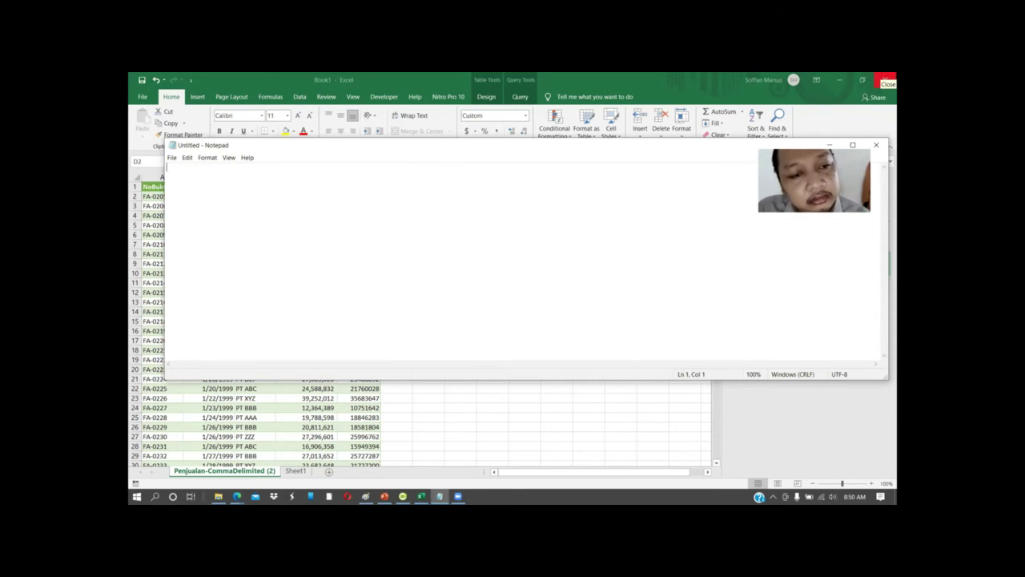
pyautogui.write('aaa')
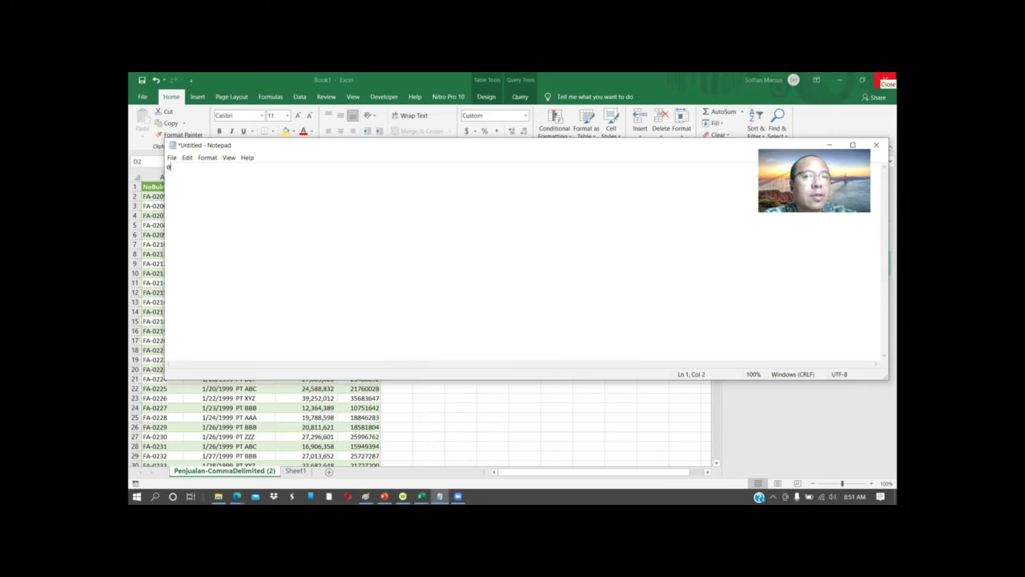
pyautogui.write('245;Soffan;450000')
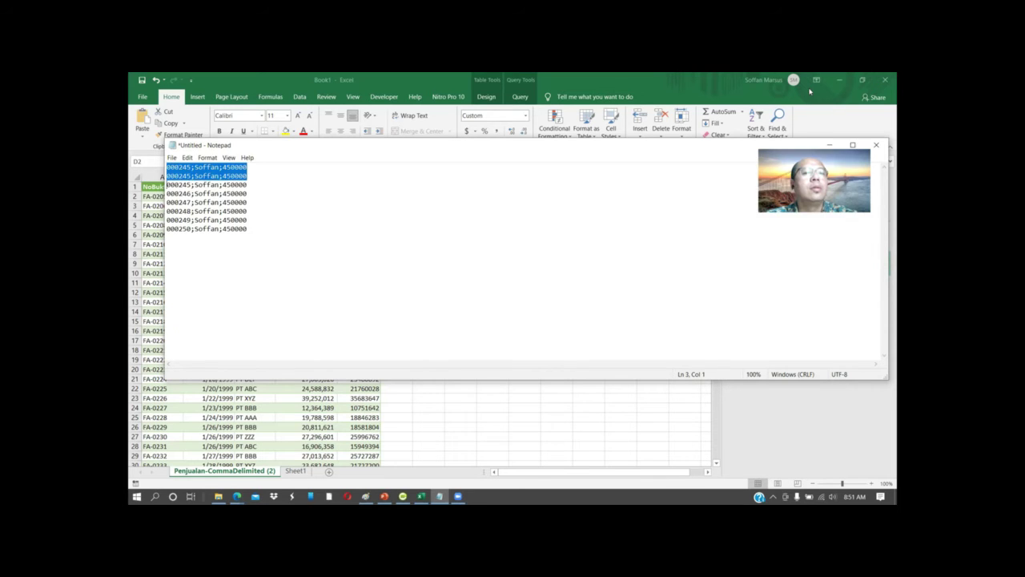
# Duplicate the whole block of semicolon-delimited records directly below the existing lines
pyautogui.hotkey('shift', 'Down')
pyautogui.hotkey('shift', 'Down')
pyautogui.hotkey('shift', 'Down')
pyautogui.hotkey('shift', 'Down')
pyautogui.hotkey('shift', 'Down')
pyautogui.hotkey('ctrl', 'c')
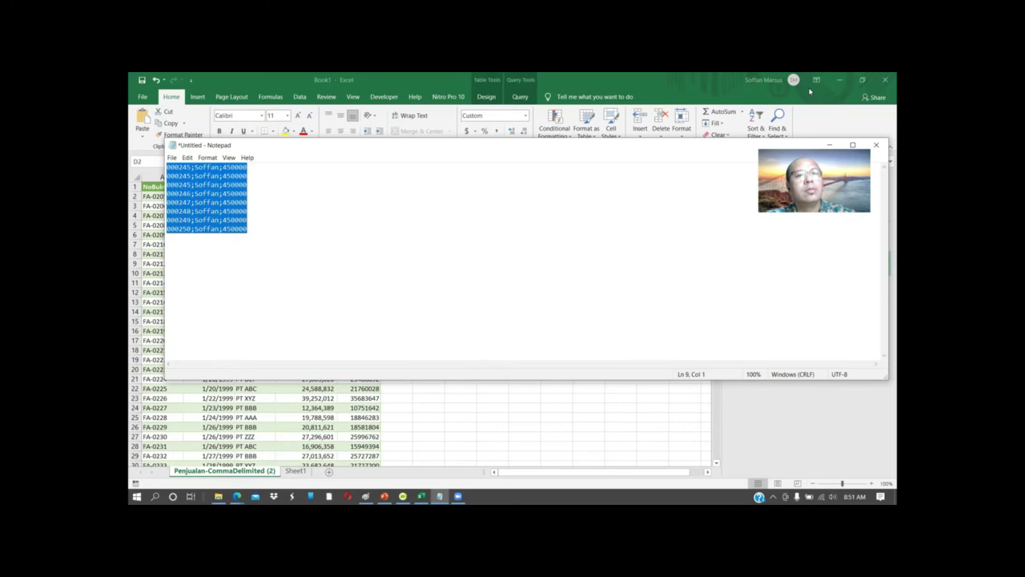
pyautogui.press('Down')
pyautogui.hotkey('ctrl', 'v')
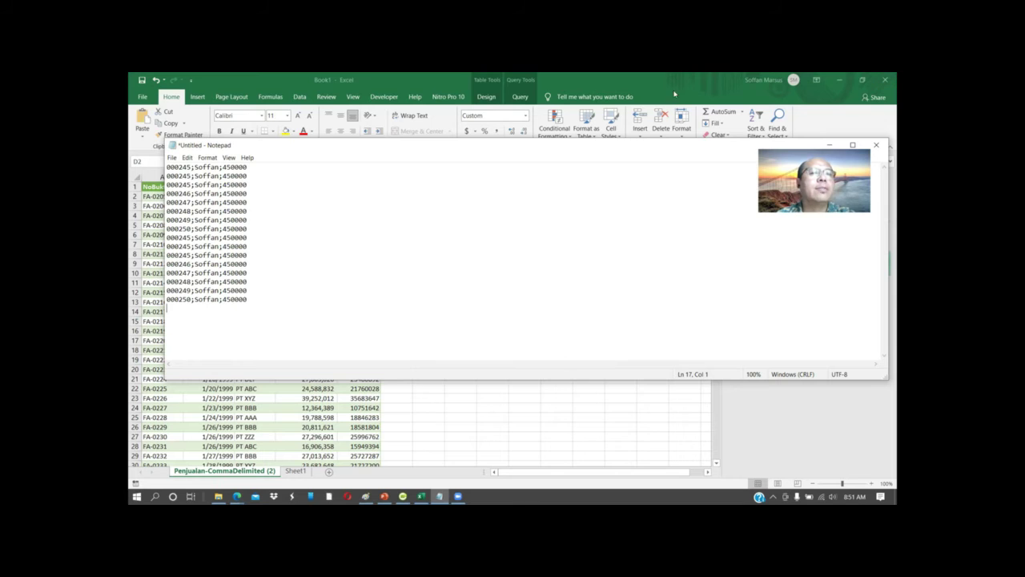
# Save the text document as Cek Data 0 in the TABK folder under Documents and close it
pyautogui.click(171, 157)
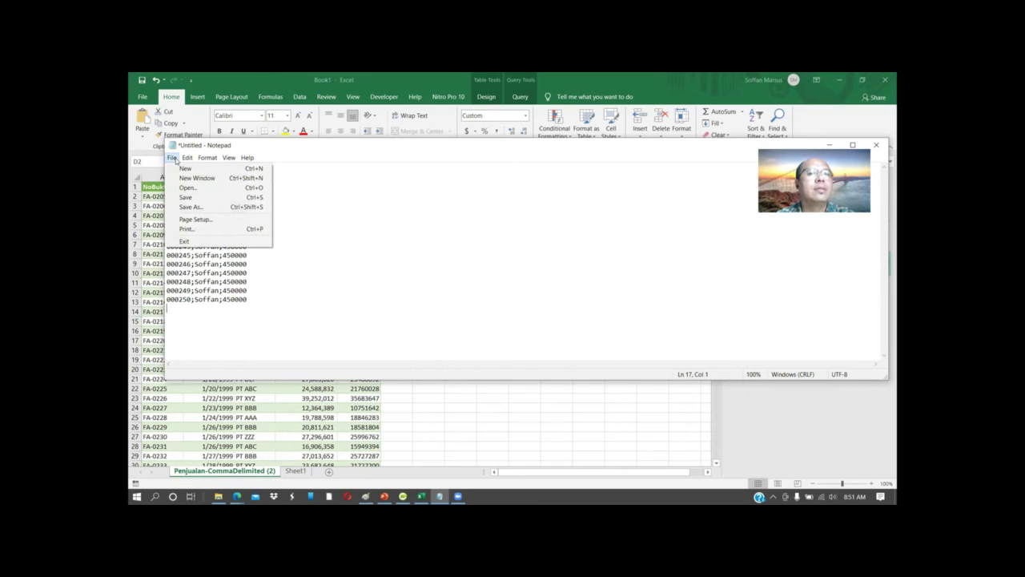
pyautogui.click(188, 198)
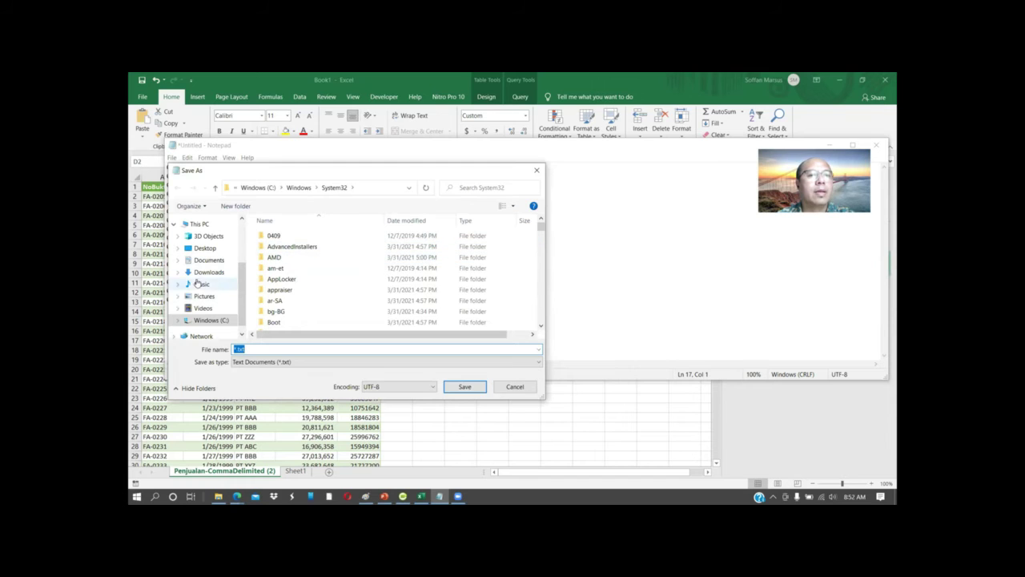
pyautogui.click(209, 260)
pyautogui.scroll(-3, 392, 280)
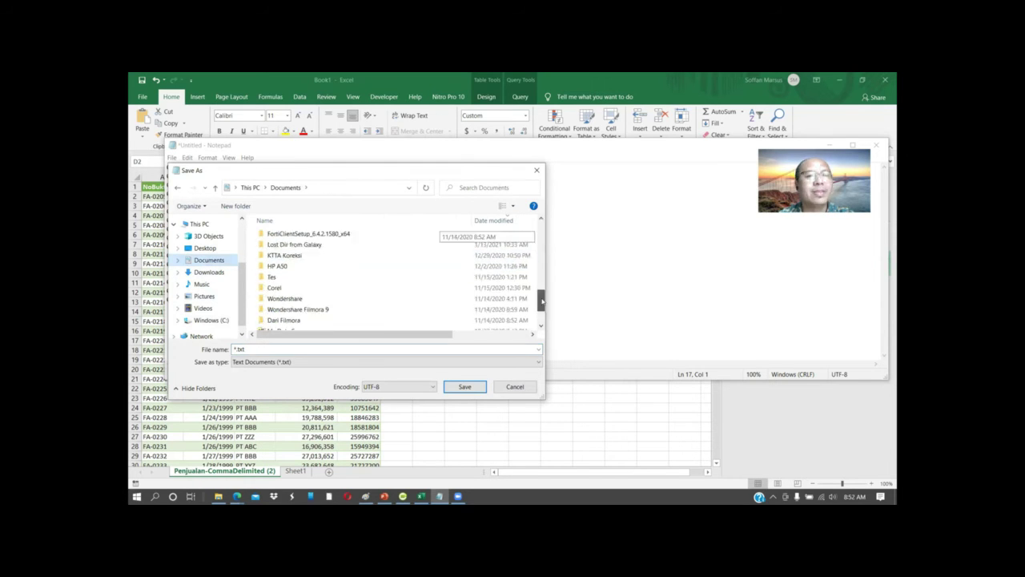
pyautogui.doubleClick(280, 288)
pyautogui.write('Cek Data 0')
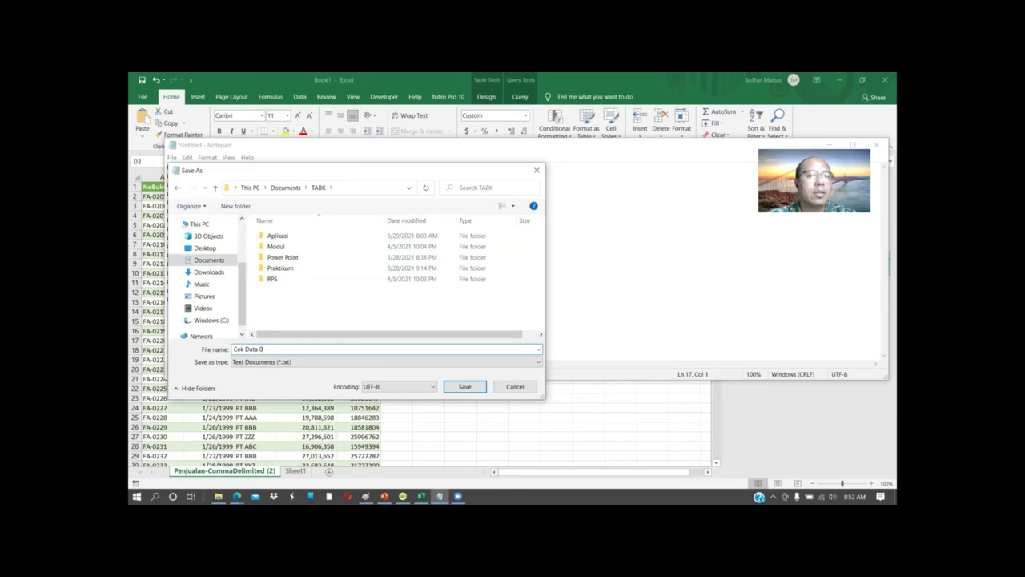
pyautogui.press('Return')
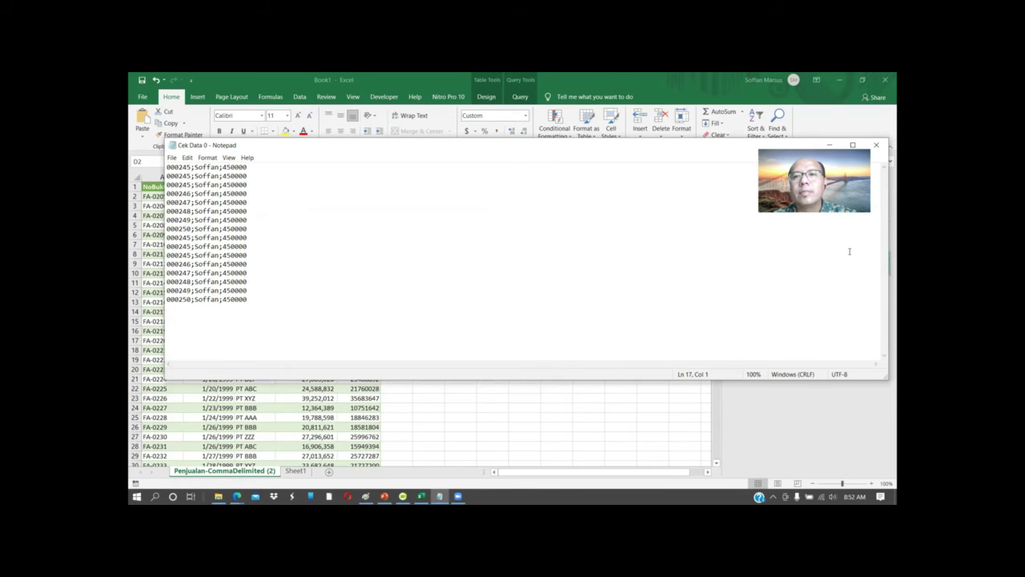
pyautogui.click(877, 145)
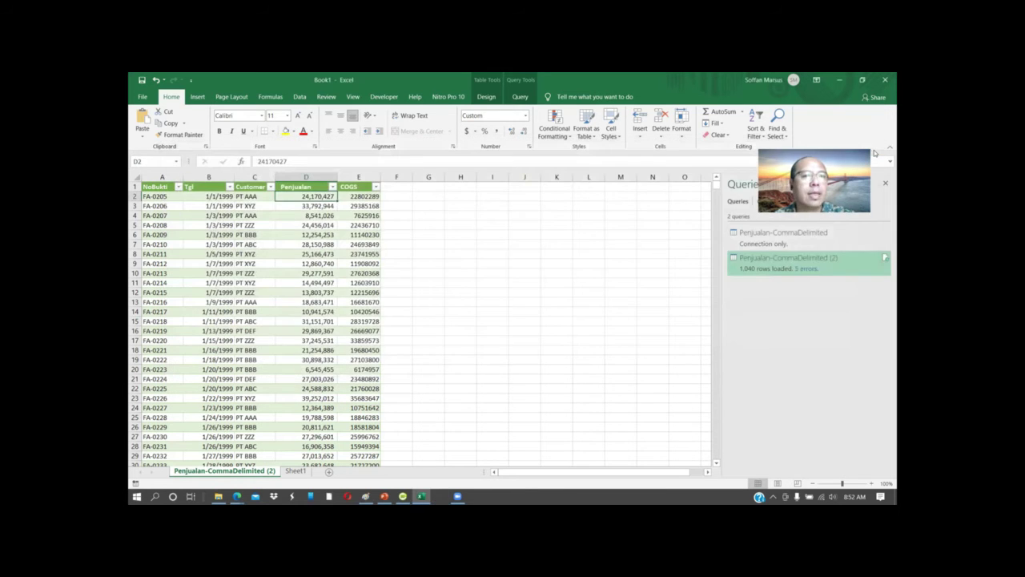
# Create a new blank Excel workbook
pyautogui.click(143, 97)
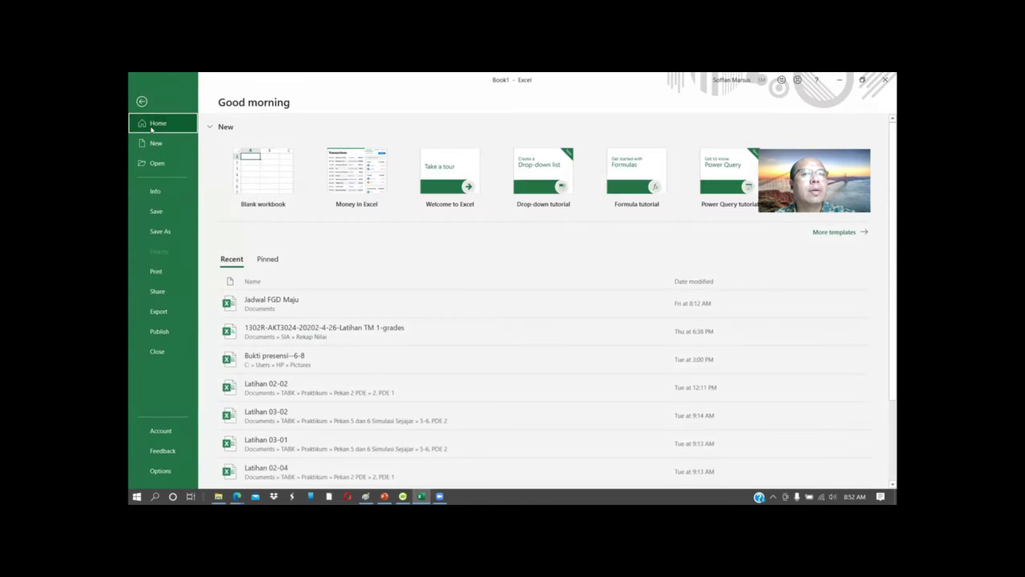
pyautogui.click(155, 144)
pyautogui.click(245, 172)
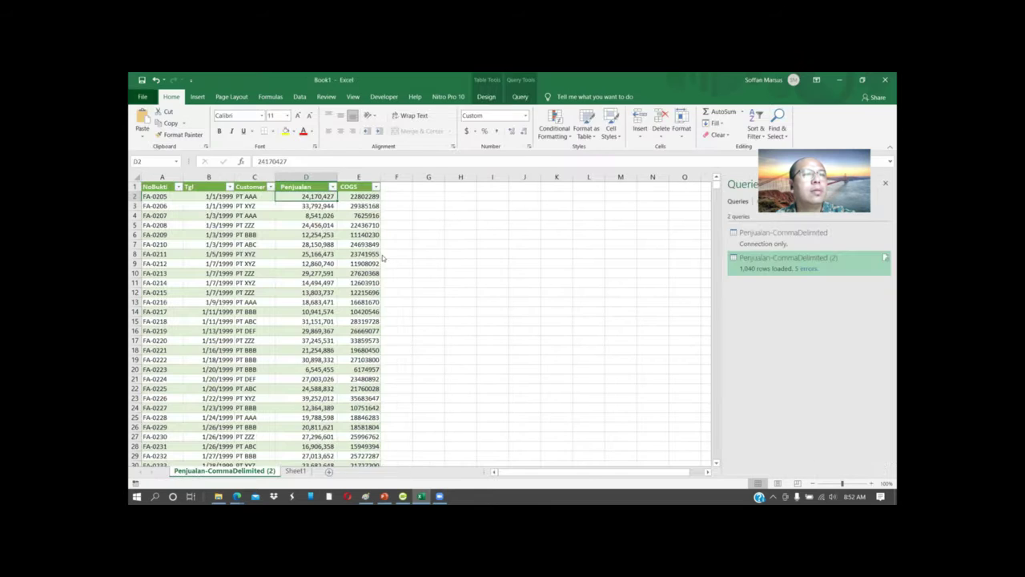
# Preview the import of the Cek Data 0 text file from the TABK folder and cancel it
pyautogui.click(299, 97)
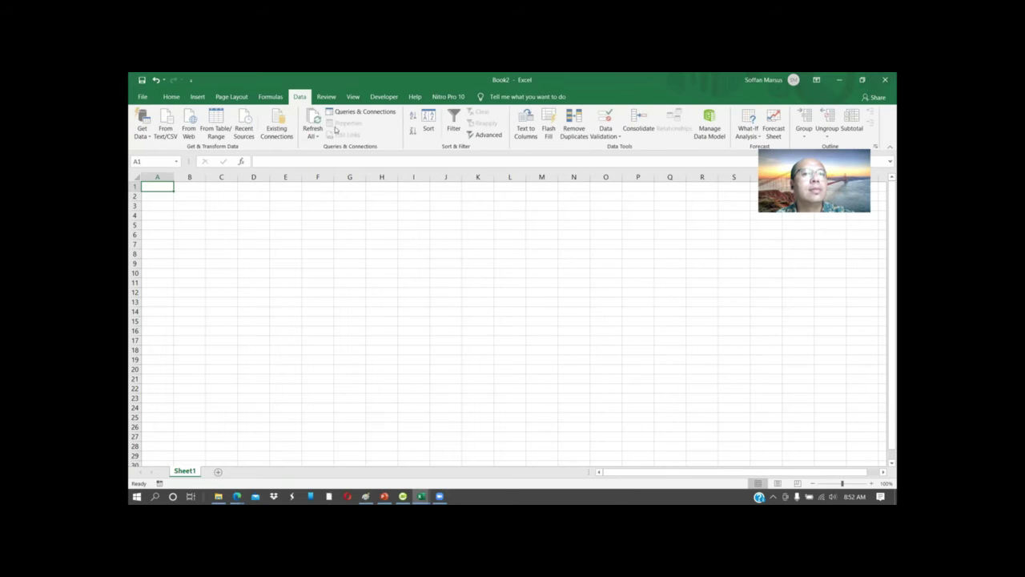
pyautogui.click(167, 124)
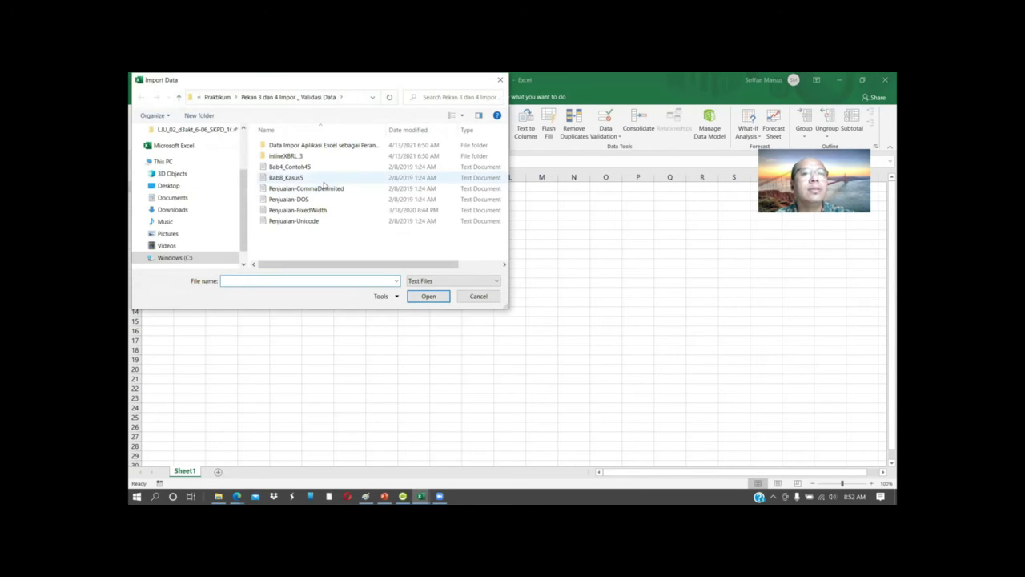
pyautogui.click(294, 200)
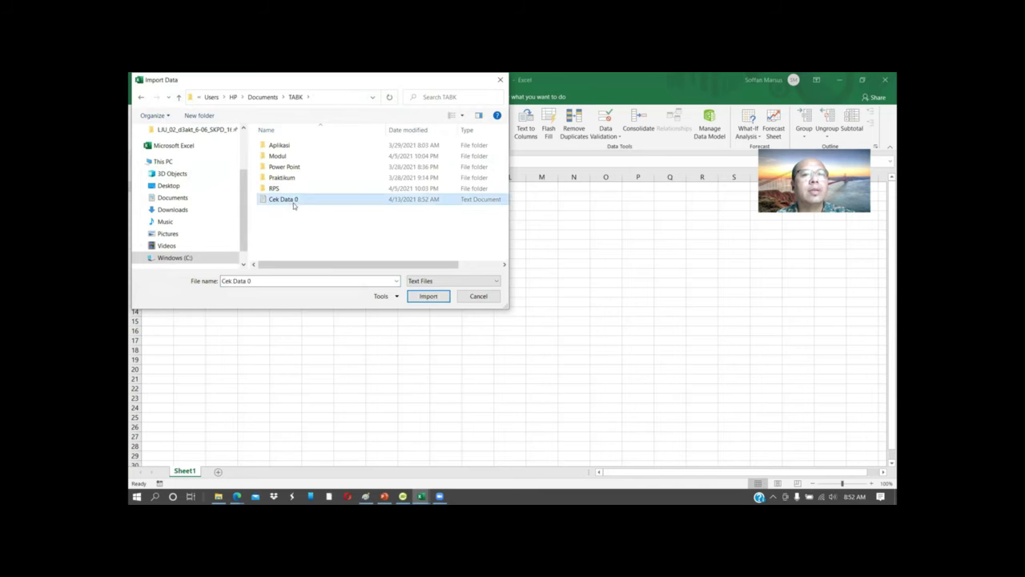
pyautogui.click(419, 295)
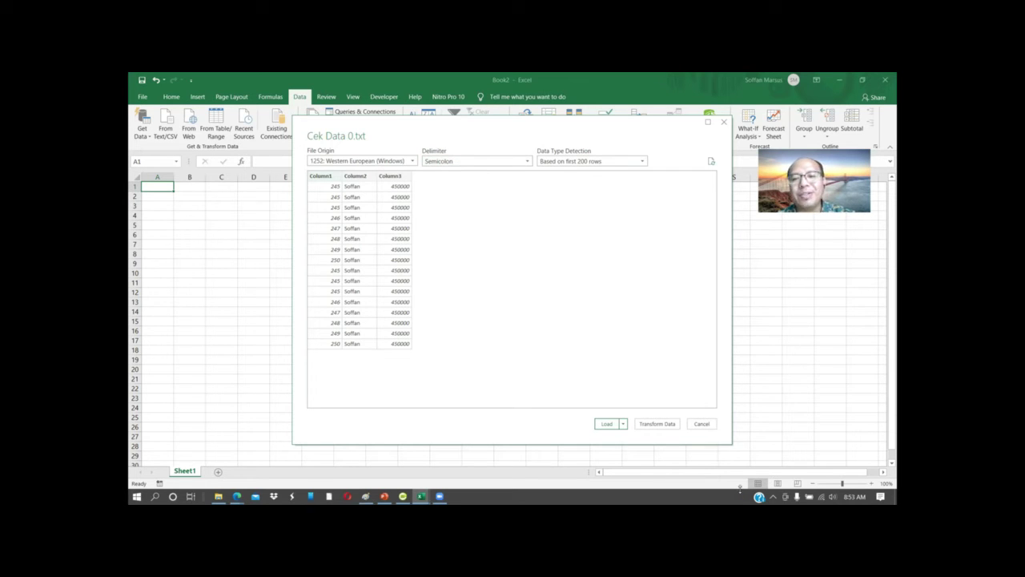
pyautogui.click(702, 424)
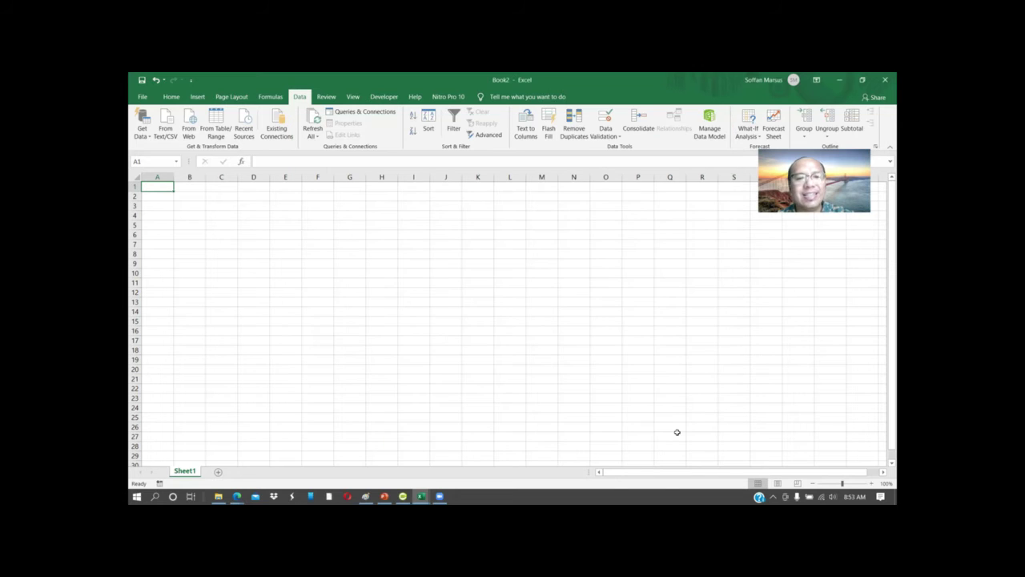
# Close the blank Book2 workbook
pyautogui.click(892, 80)
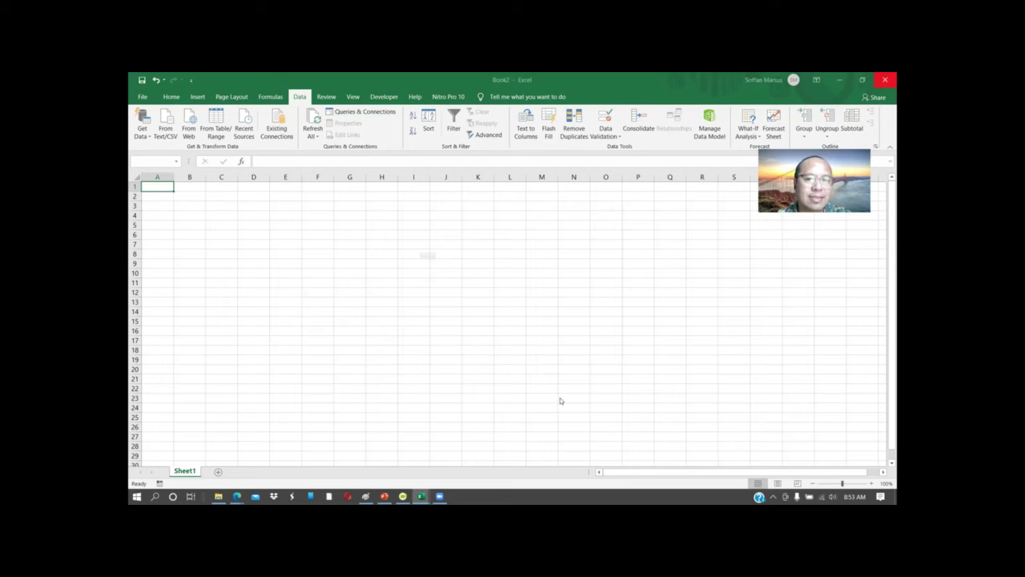
pyautogui.click(598, 339)
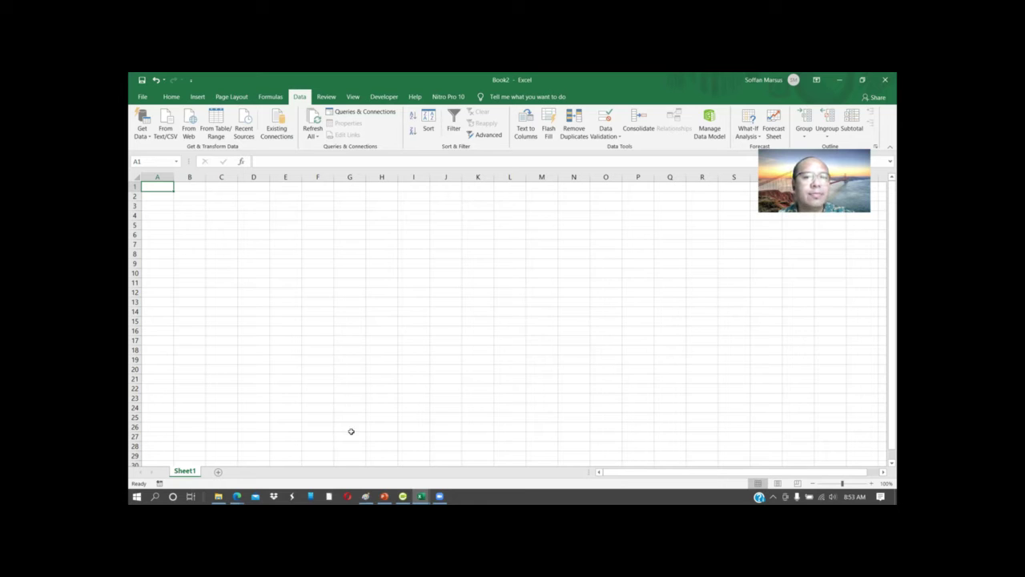
pyautogui.click(887, 78)
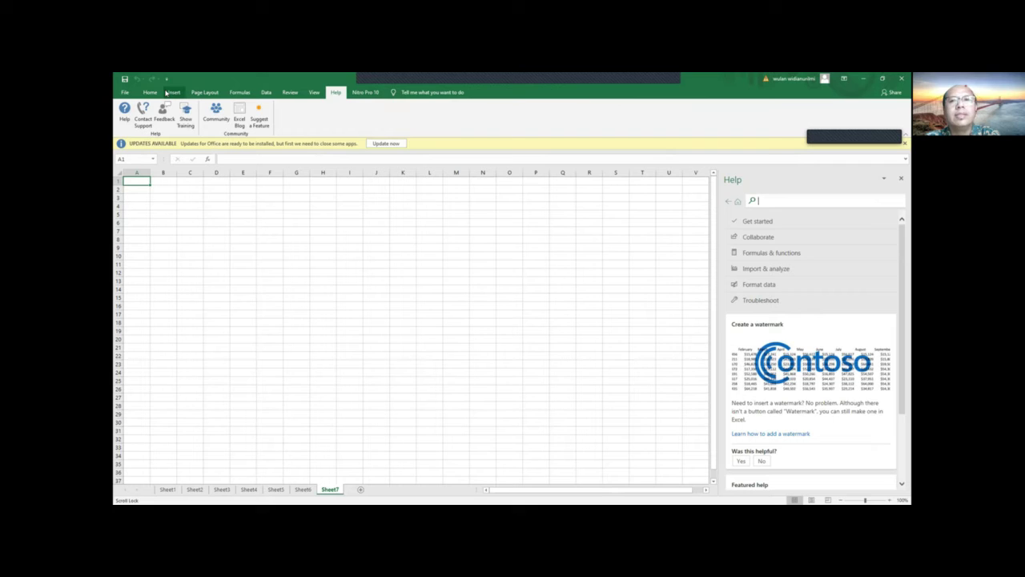
# Start a text import of Penjualan-CommaDelimited.txt from the D3 Wulan folder into Sheet7
pyautogui.click(266, 93)
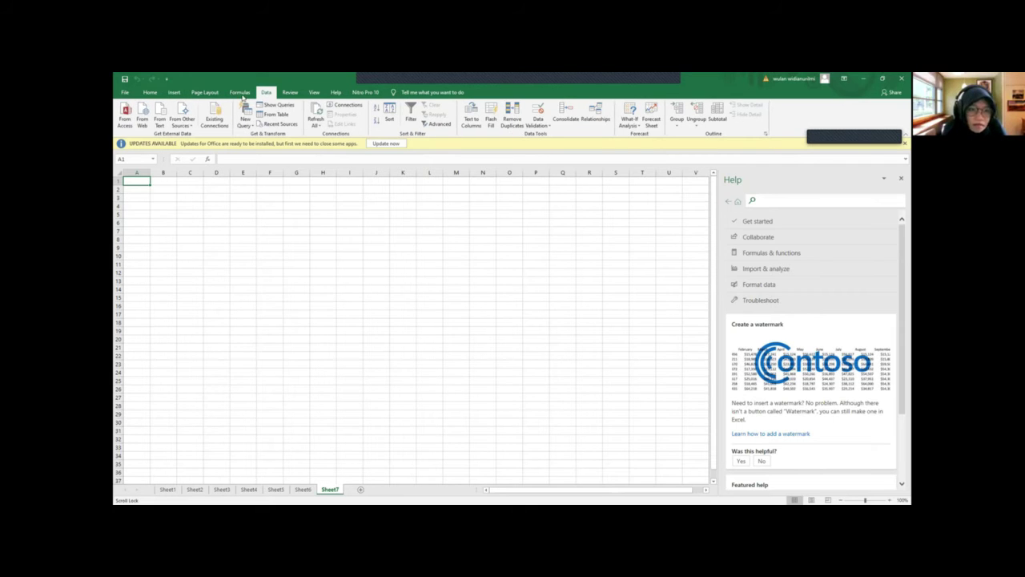
pyautogui.click(159, 122)
pyautogui.scroll(-1, 397, 175)
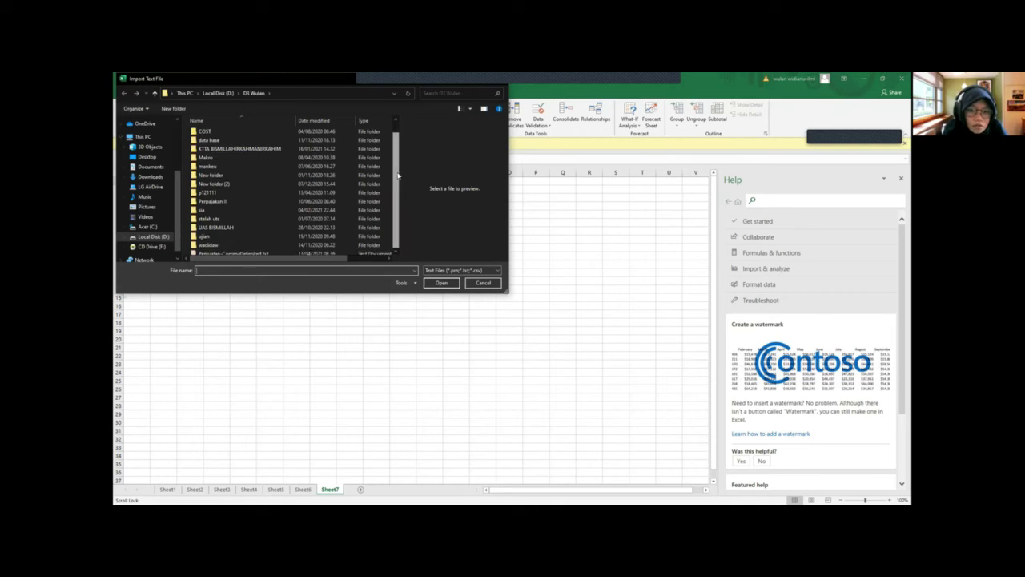
pyautogui.moveTo(398, 176); pyautogui.dragTo(399, 186)
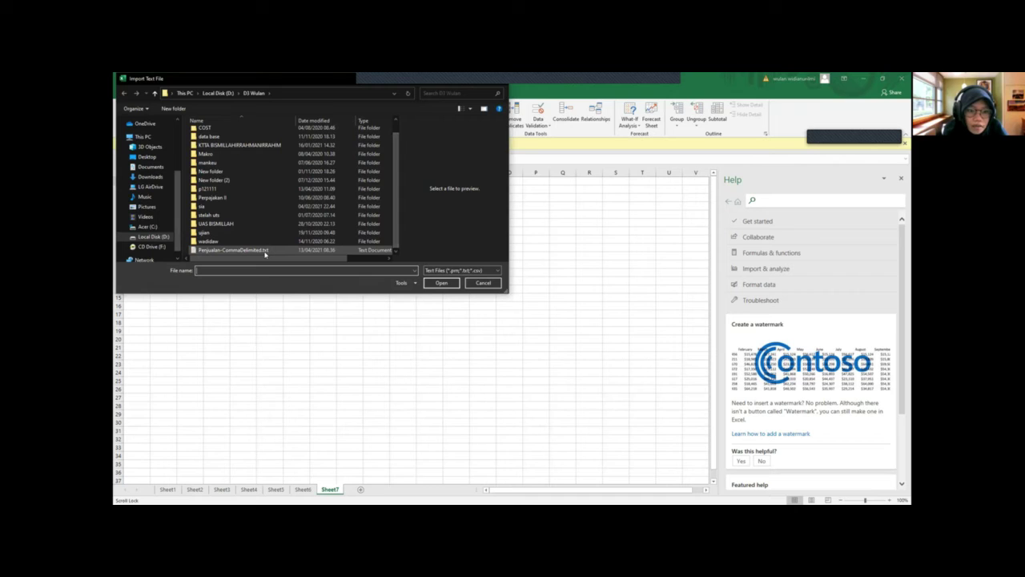
pyautogui.doubleClick(264, 248)
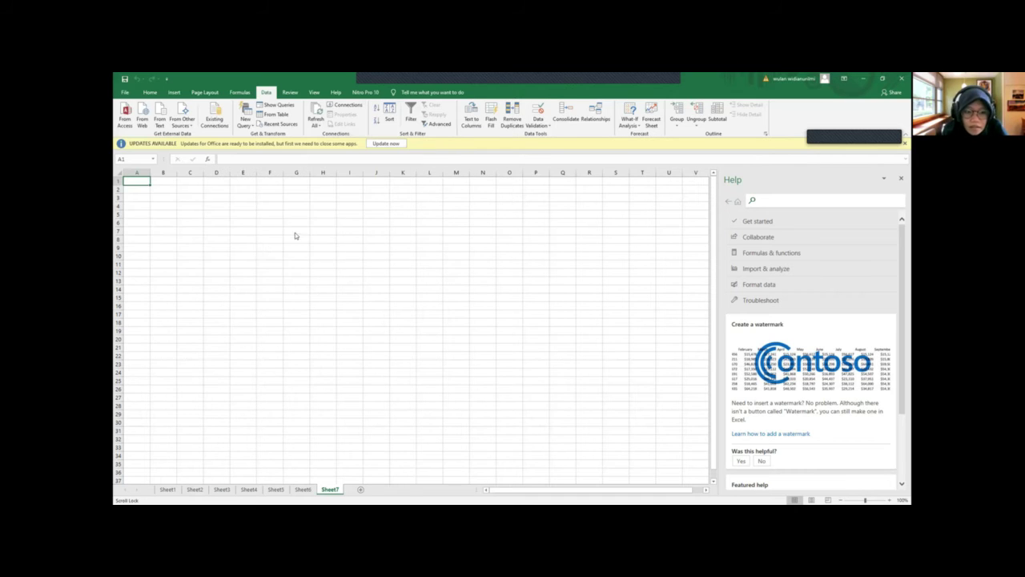
pyautogui.moveTo(287, 217); pyautogui.dragTo(423, 190)
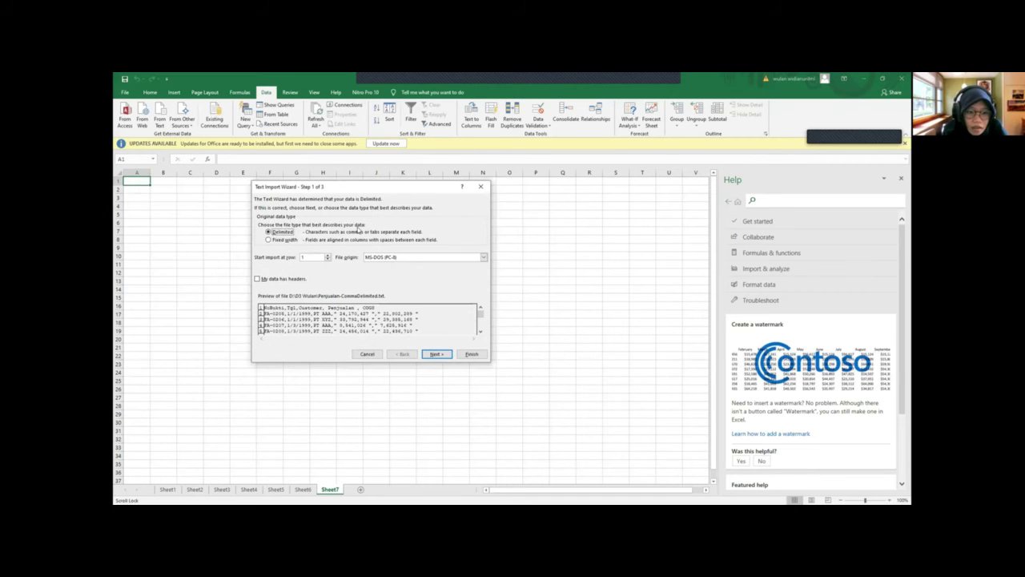
# Treat the import file as delimited, with Comma as the only delimiter instead of Tab
pyautogui.click(430, 356)
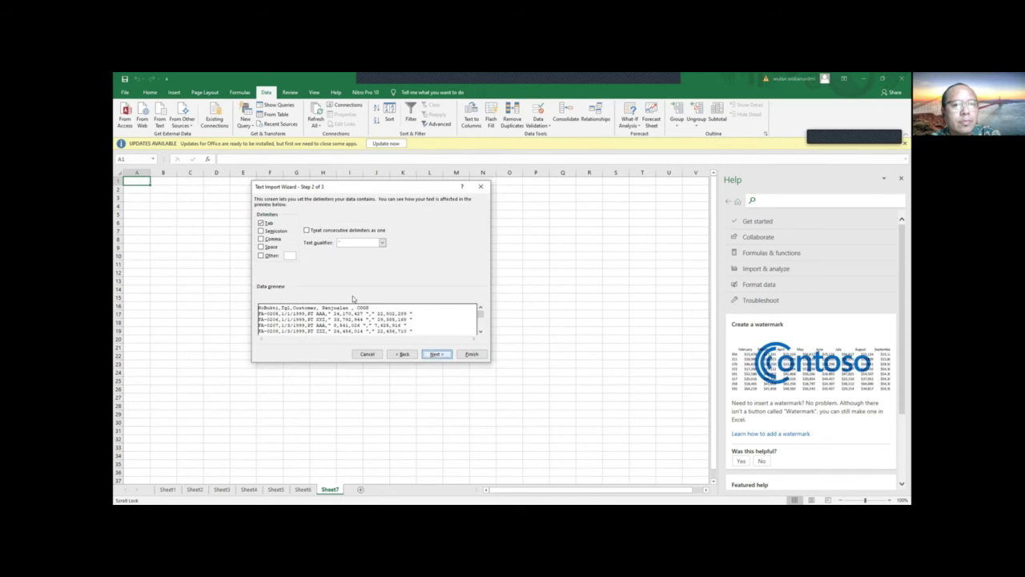
pyautogui.click(273, 239)
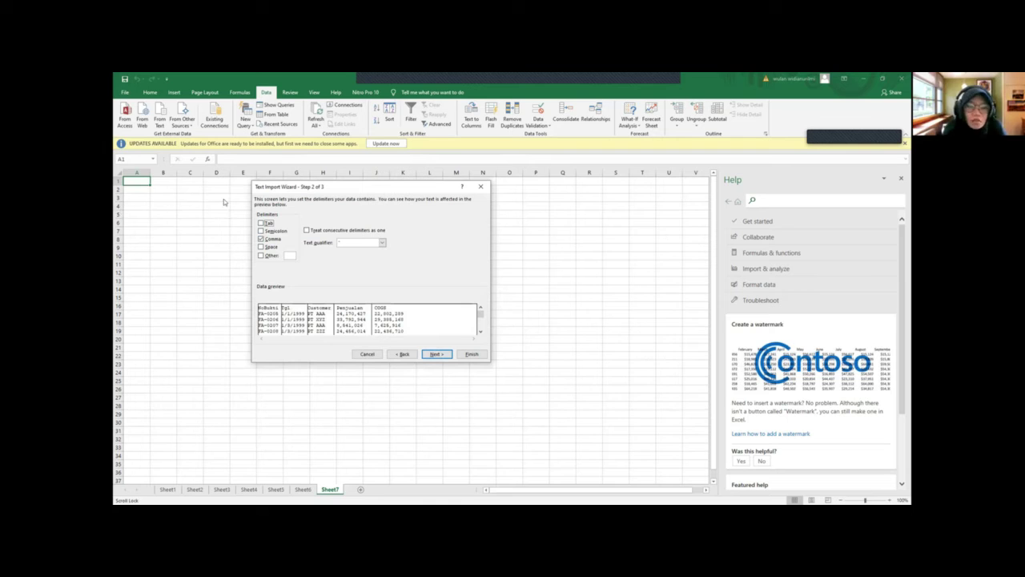
pyautogui.click(257, 222)
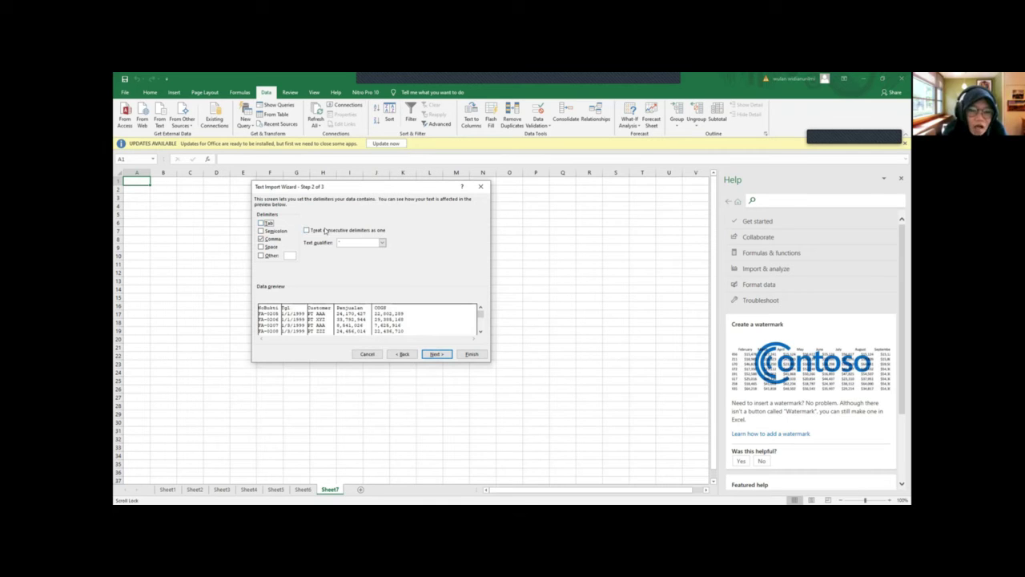
pyautogui.click(435, 354)
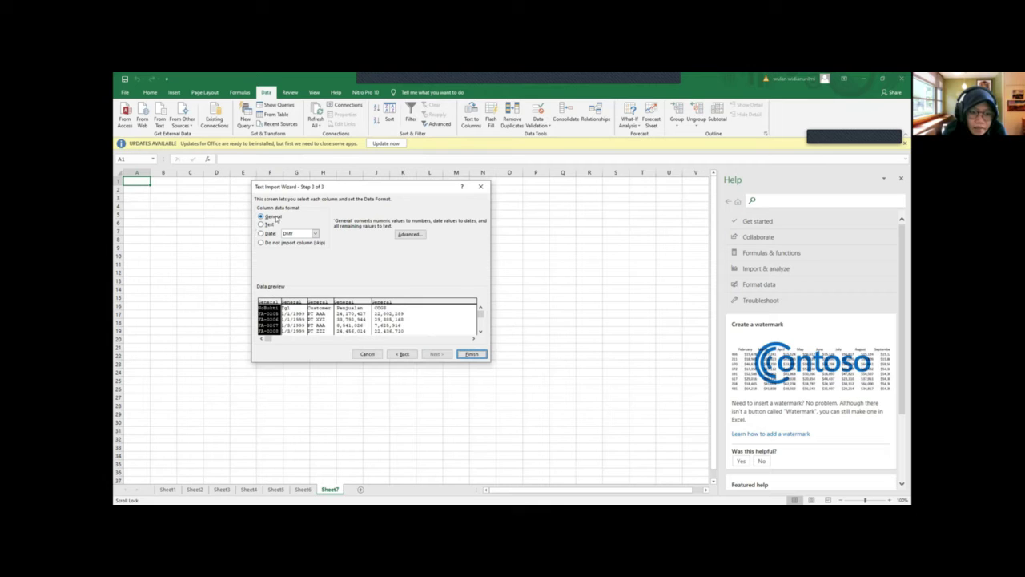
# Set the import format of the NoBukti column to Text and the Tgl column to Date DMY
pyautogui.click(270, 224)
pyautogui.click(294, 313)
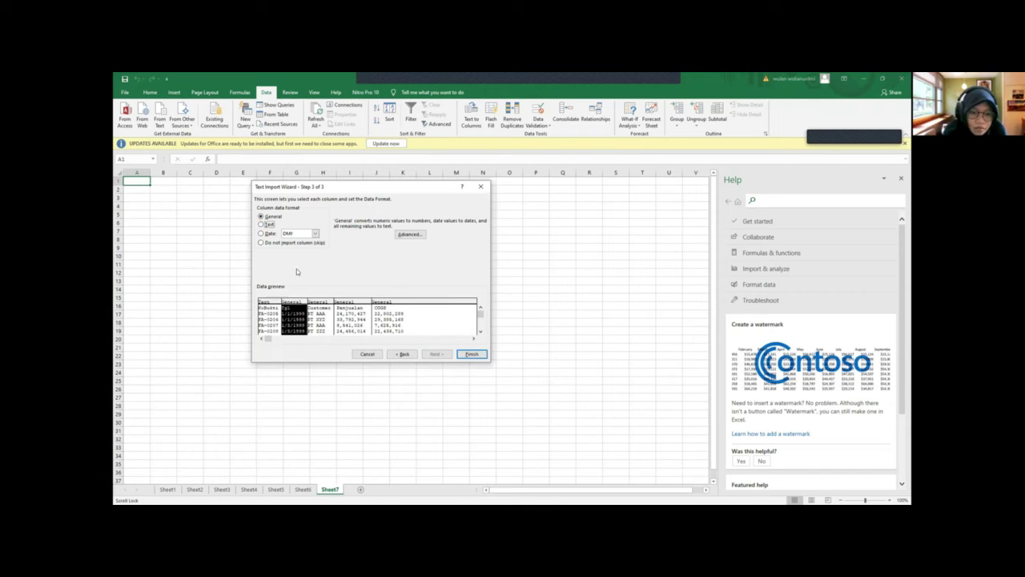
pyautogui.click(270, 233)
pyautogui.click(319, 314)
# Choose the decimal and thousands separators in the advanced text import settings for the Penjualan column
pyautogui.click(349, 320)
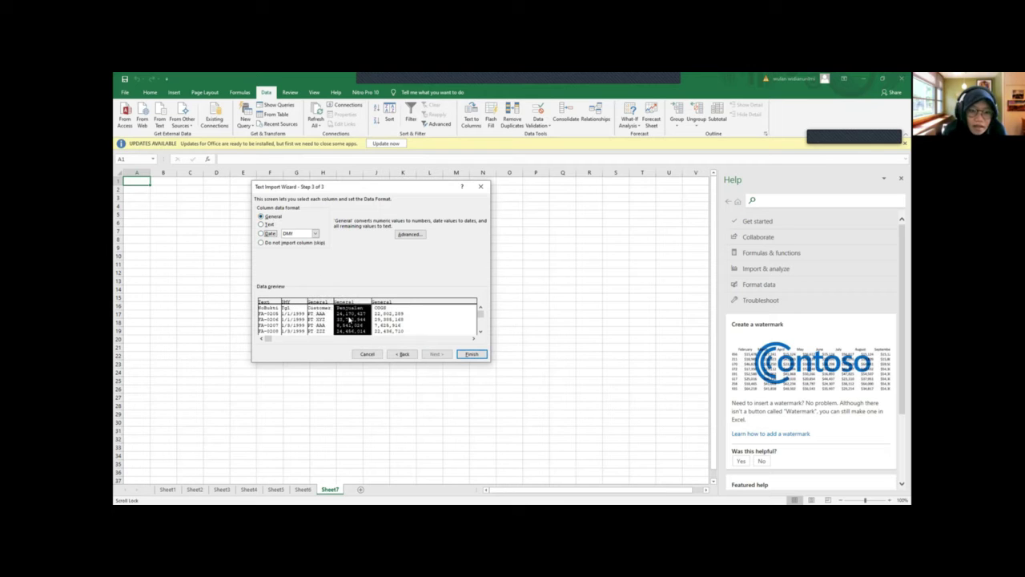
pyautogui.click(416, 234)
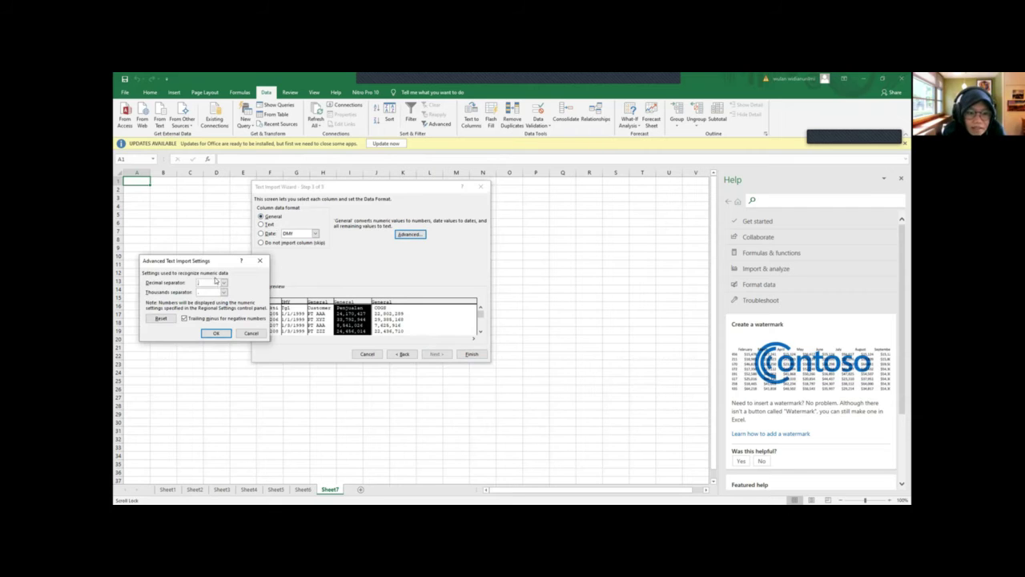
pyautogui.click(224, 284)
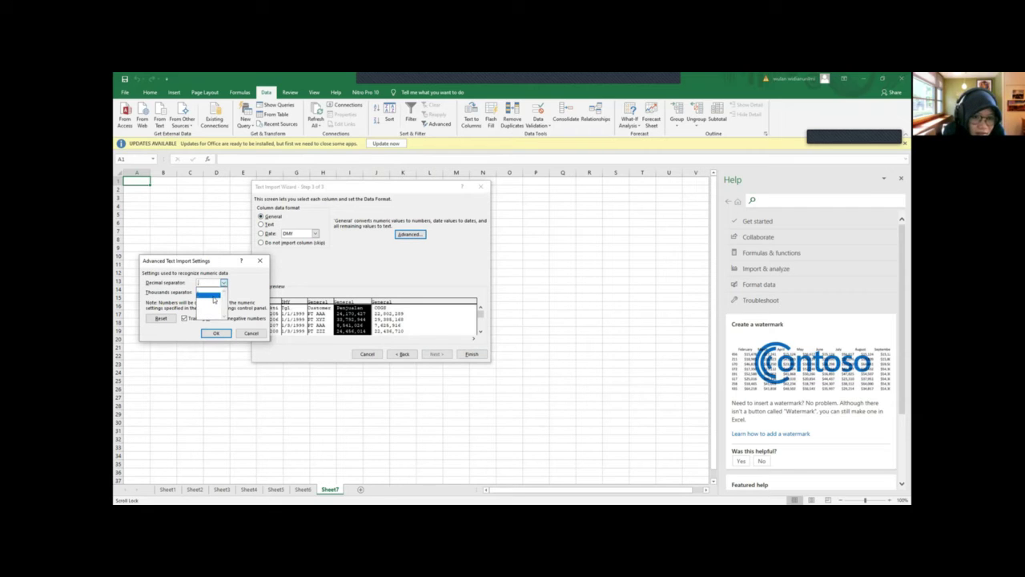
pyautogui.click(214, 300)
pyautogui.click(223, 293)
pyautogui.click(210, 308)
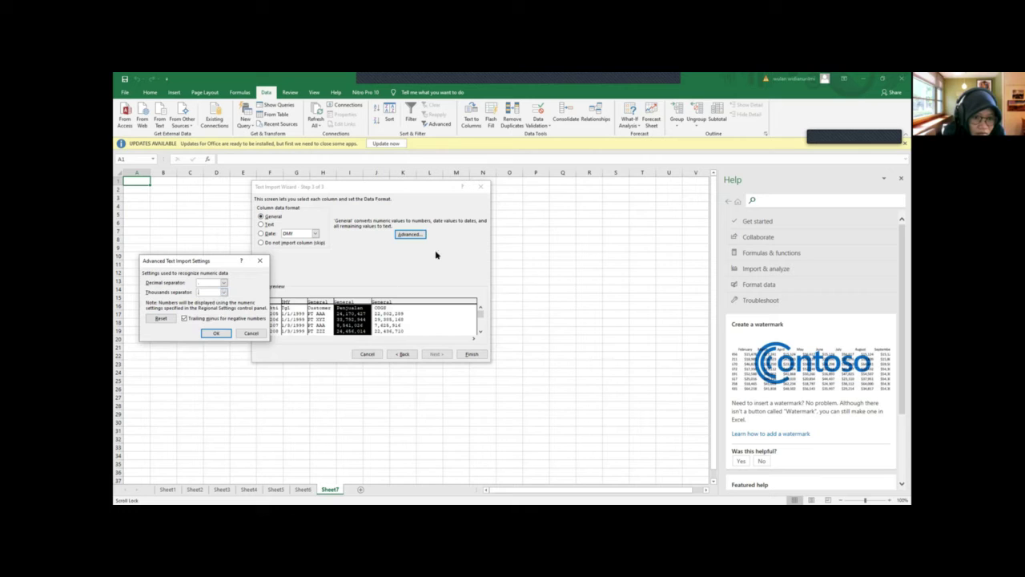
pyautogui.click(210, 335)
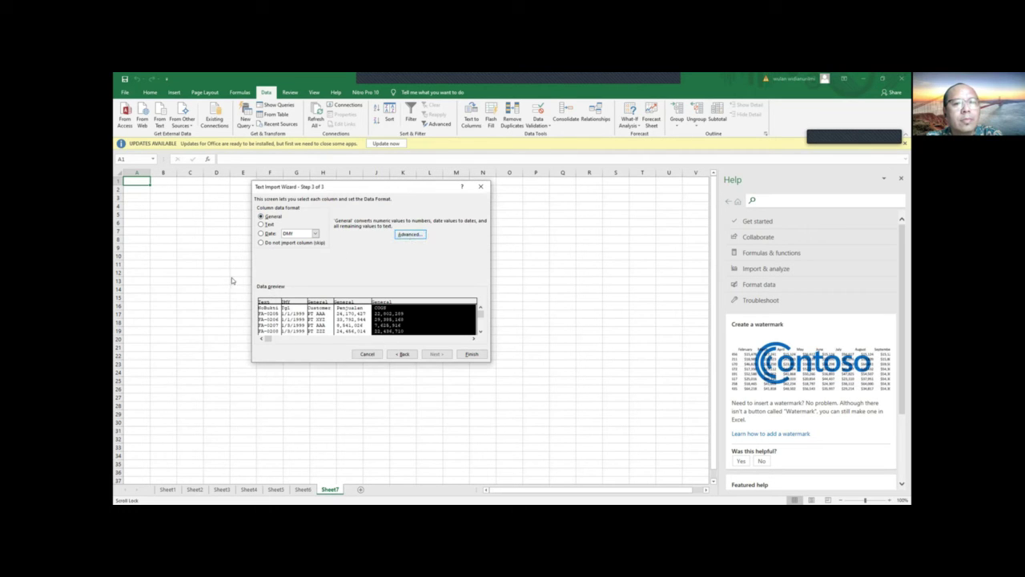
# Choose the decimal and thousands separators in the advanced text import settings with the COGS column selected
pyautogui.click(223, 282)
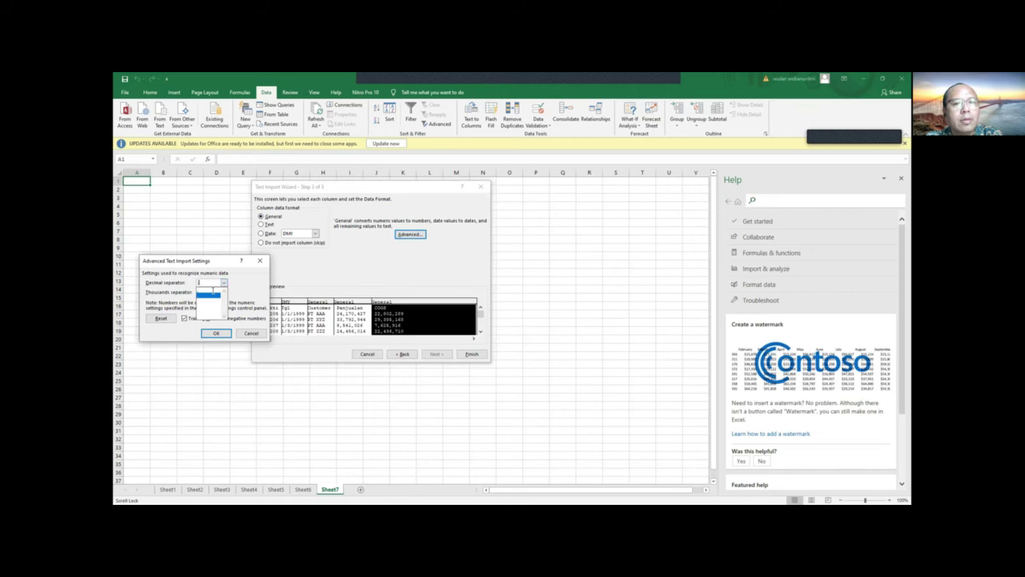
pyautogui.click(206, 295)
pyautogui.click(223, 292)
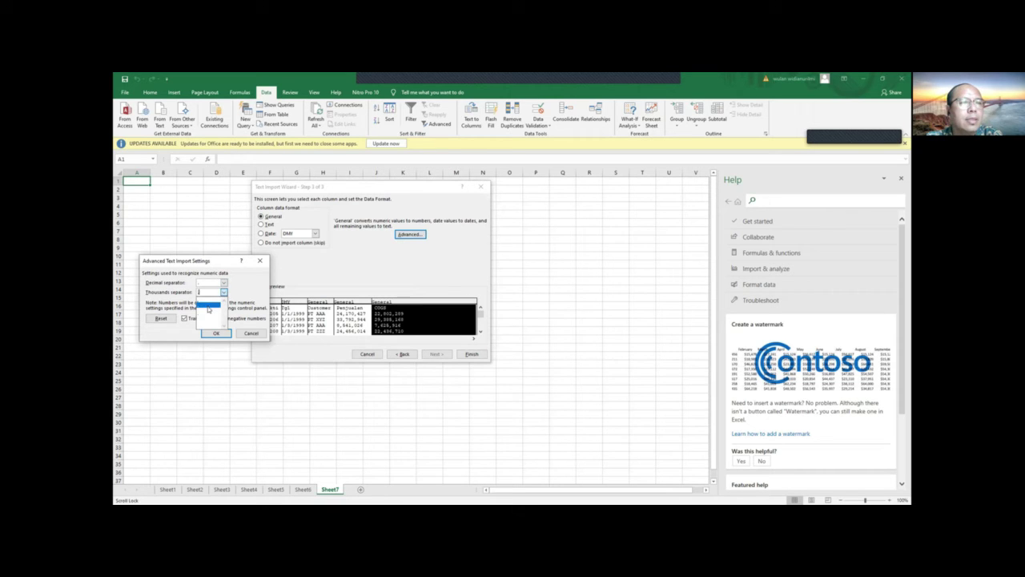
pyautogui.click(209, 305)
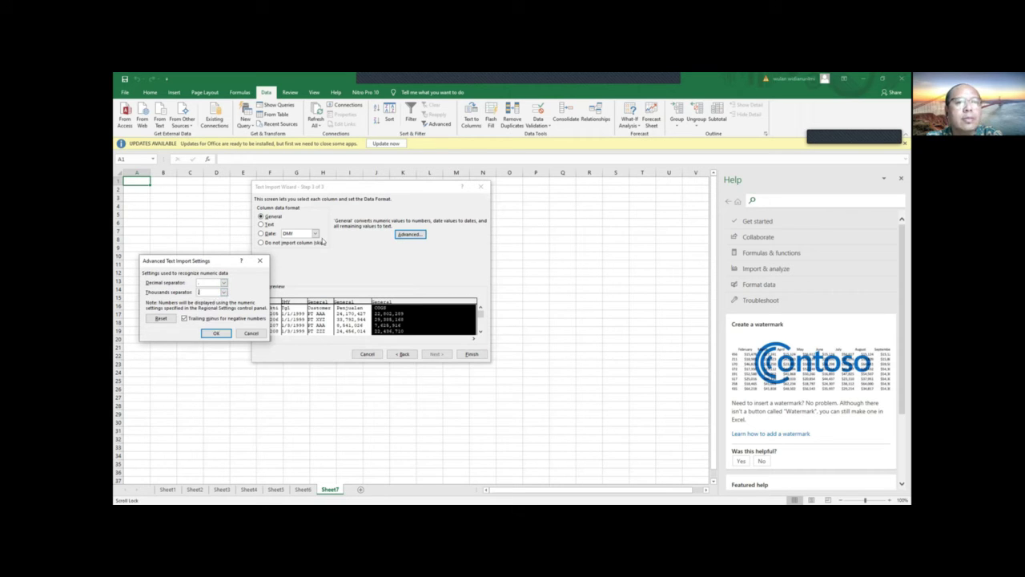
pyautogui.click(216, 333)
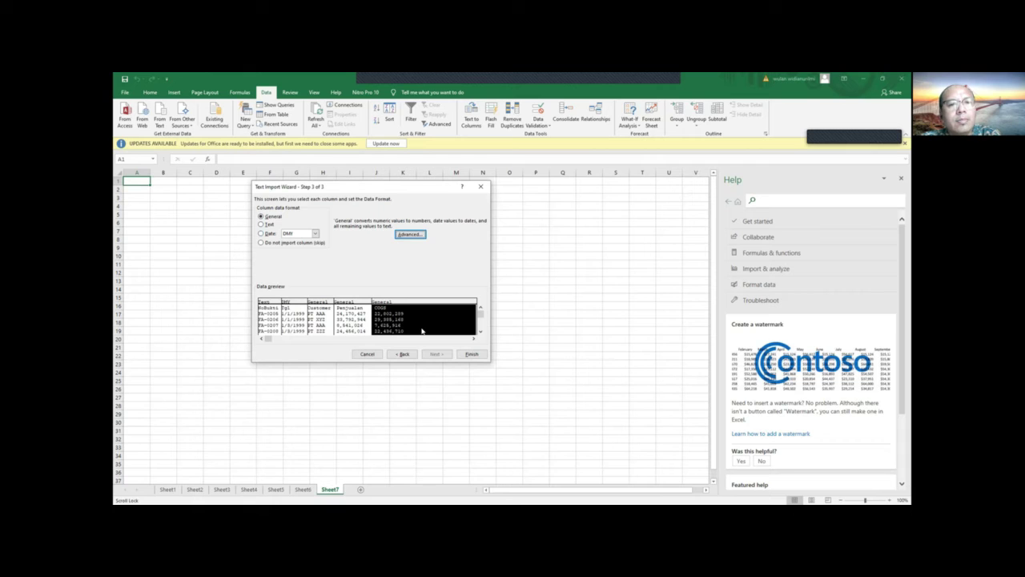
# Finish the import into the existing worksheet at cell A1 and check the imported Penjualan and COGS values
pyautogui.click(471, 354)
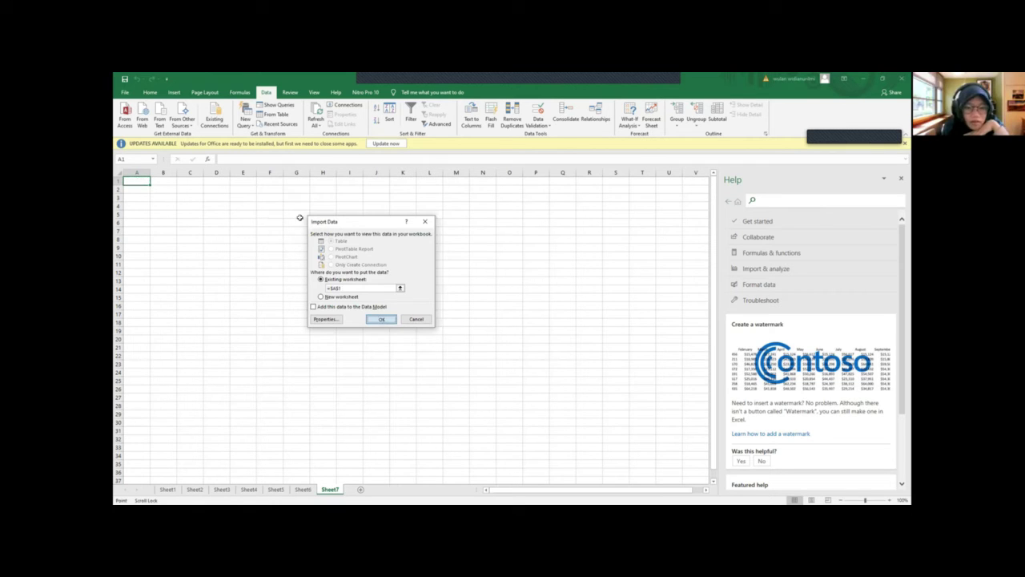
pyautogui.press('Return')
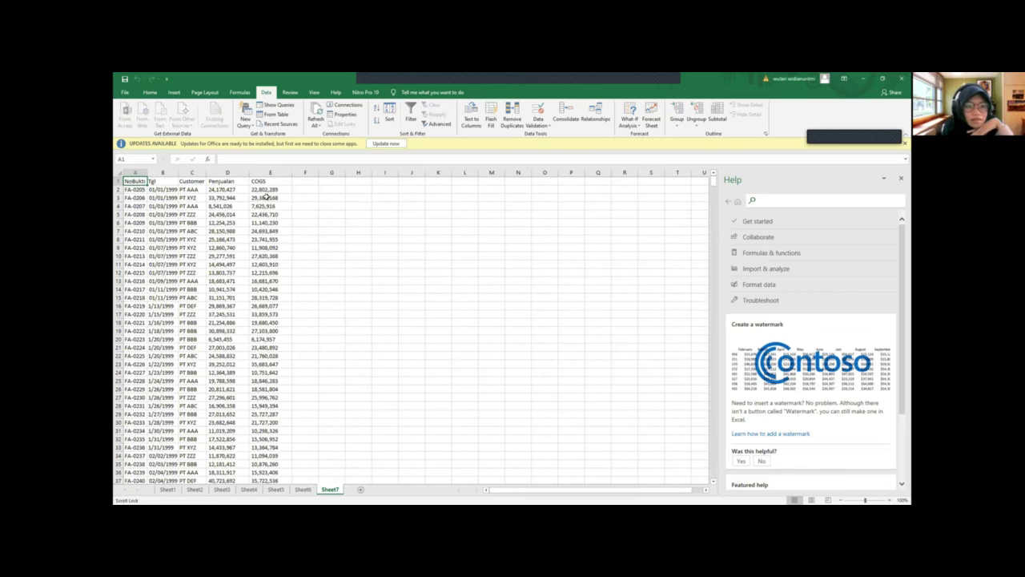
pyautogui.moveTo(229, 190); pyautogui.dragTo(263, 279)
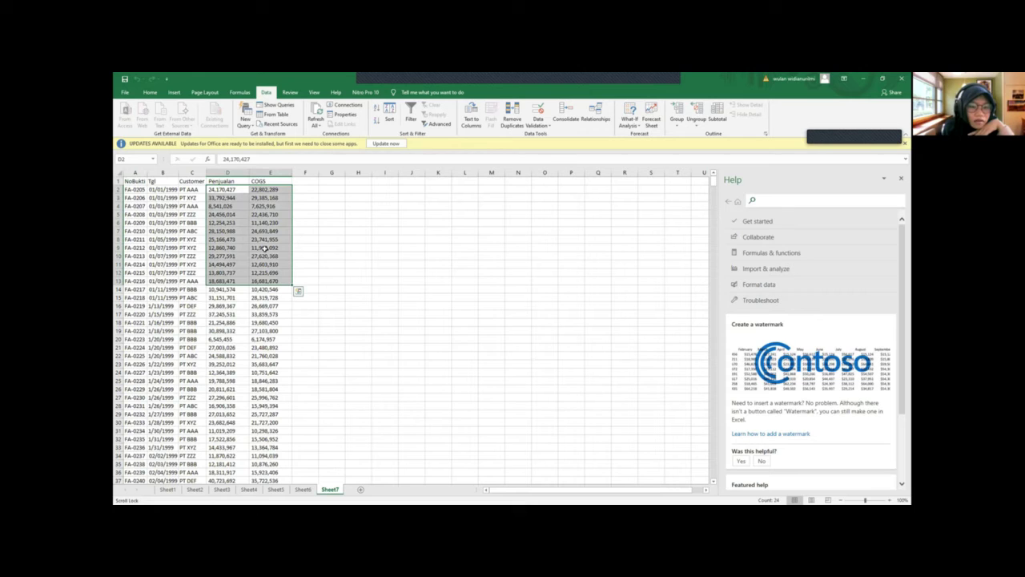
pyautogui.click(265, 248)
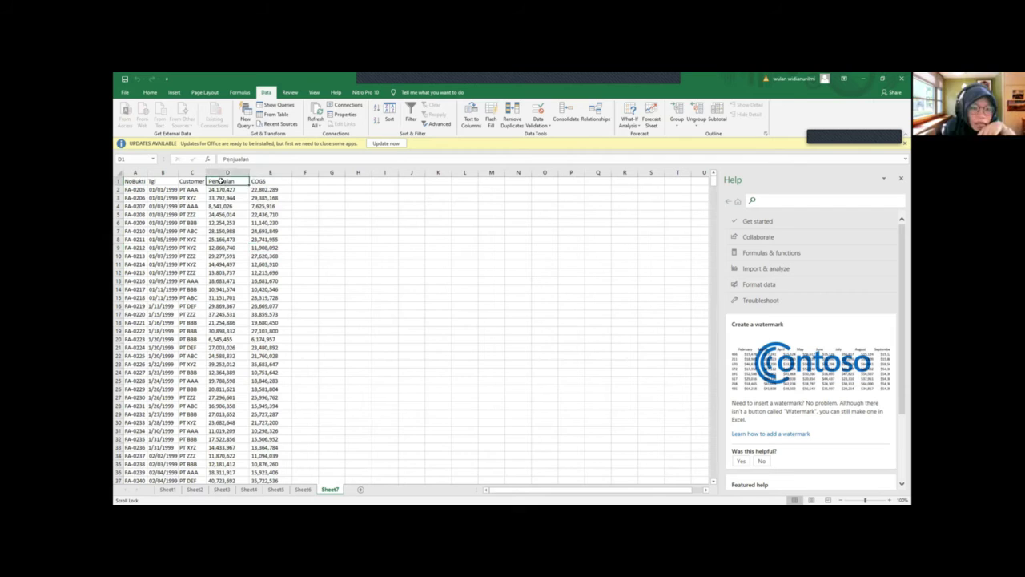
# Try the Number format on the Penjualan column, and set its format to Currency
pyautogui.moveTo(247, 182); pyautogui.dragTo(248, 182)
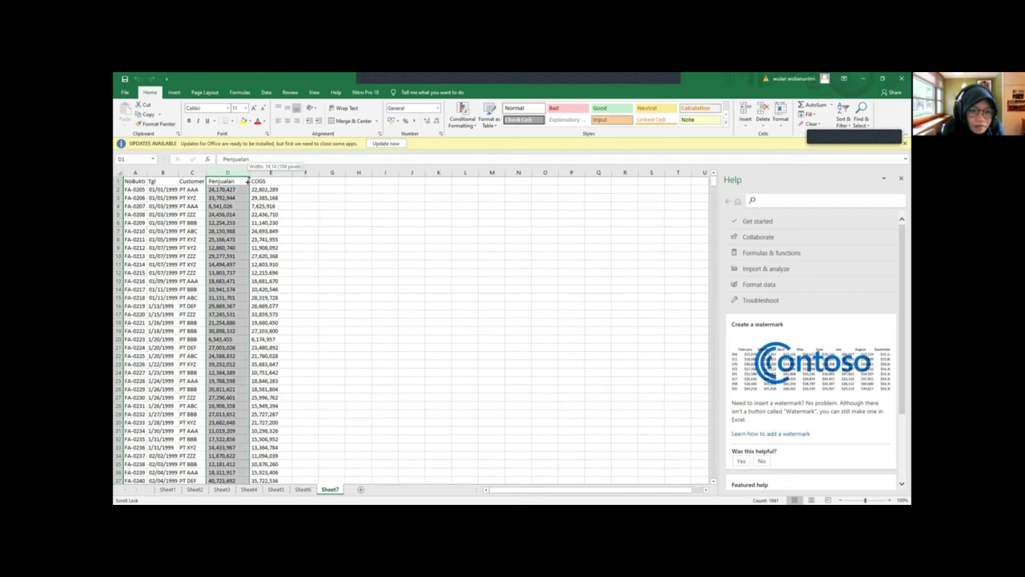
pyautogui.click(233, 170)
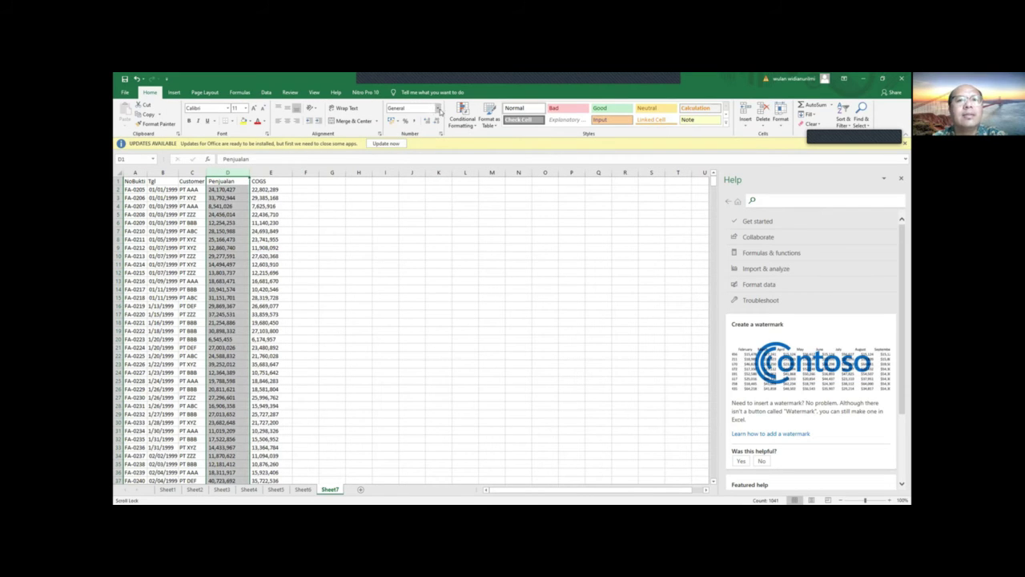
pyautogui.click(439, 109)
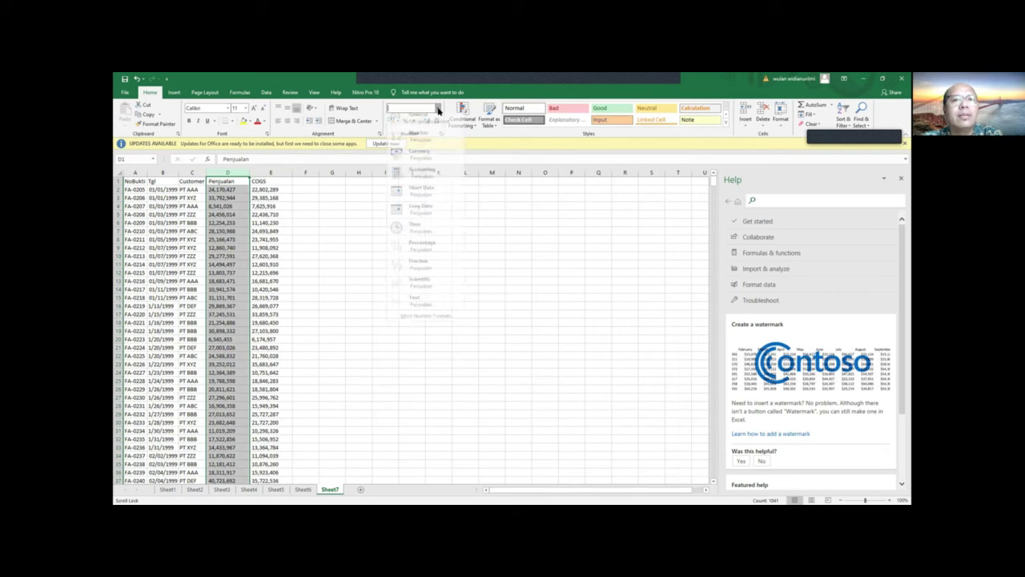
pyautogui.click(427, 151)
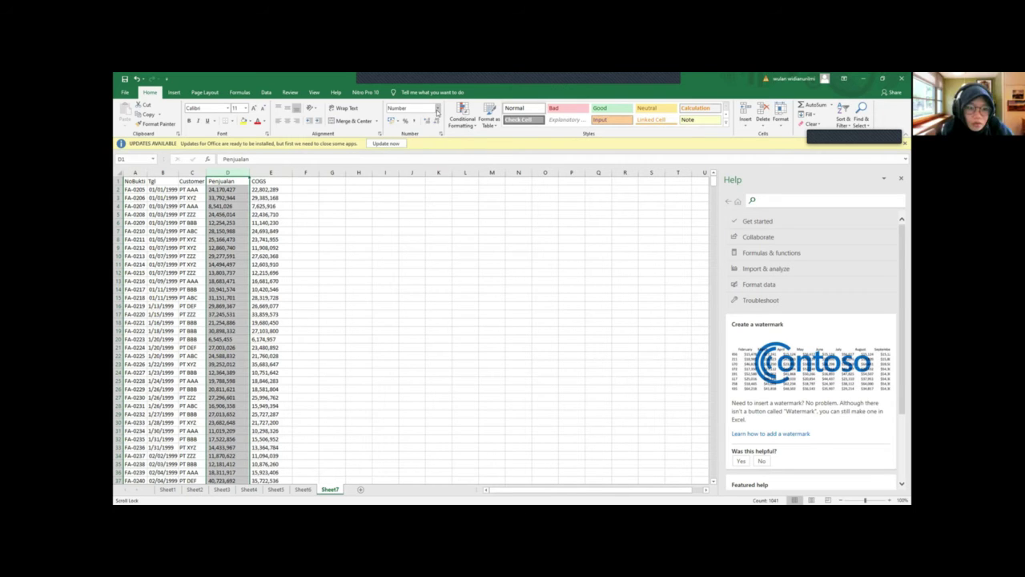
pyautogui.click(437, 111)
pyautogui.click(425, 156)
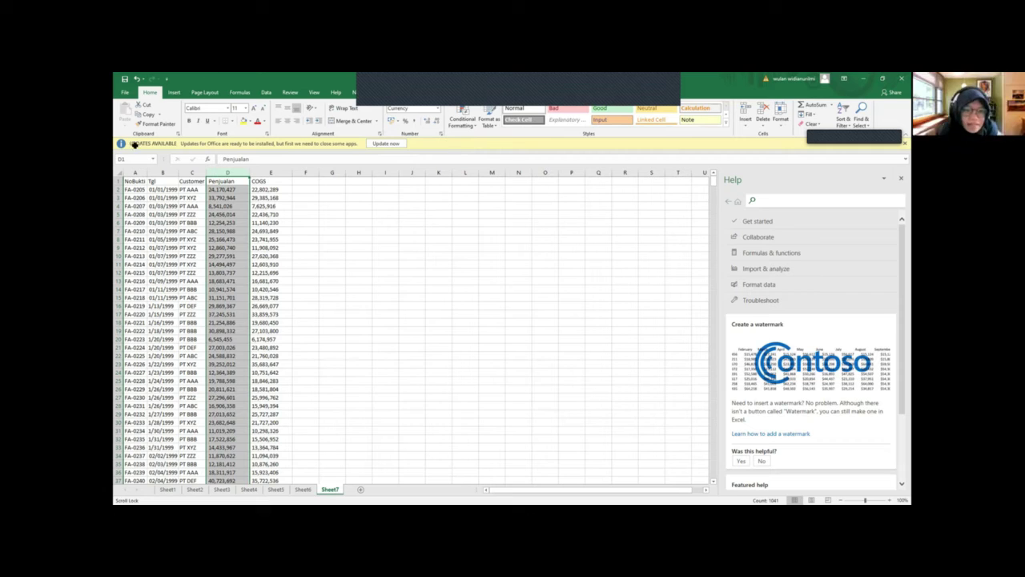
pyautogui.click(286, 198)
pyautogui.click(238, 172)
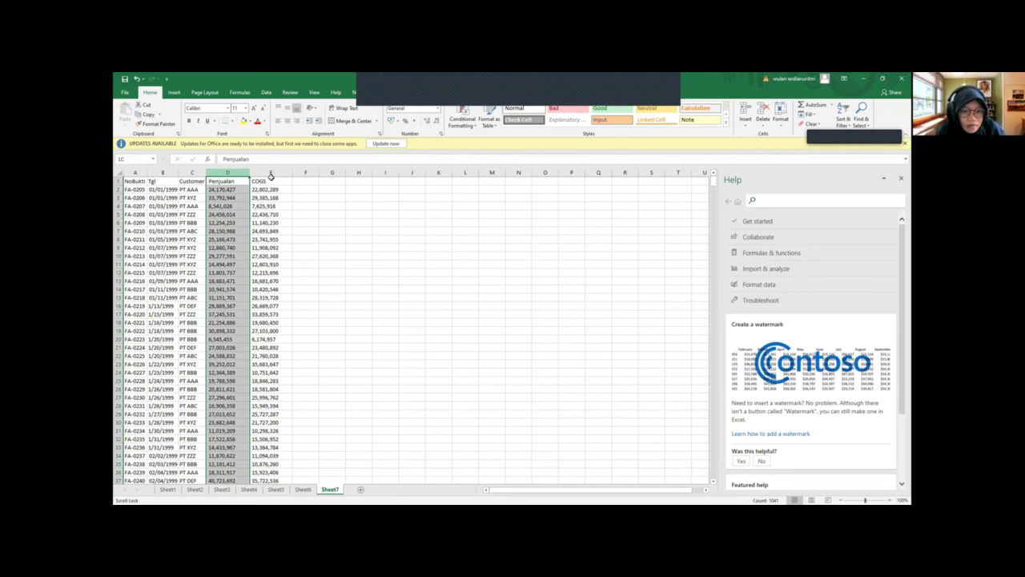
pyautogui.keyDown('shift'); pyautogui.click(272, 173); pyautogui.keyUp('shift')
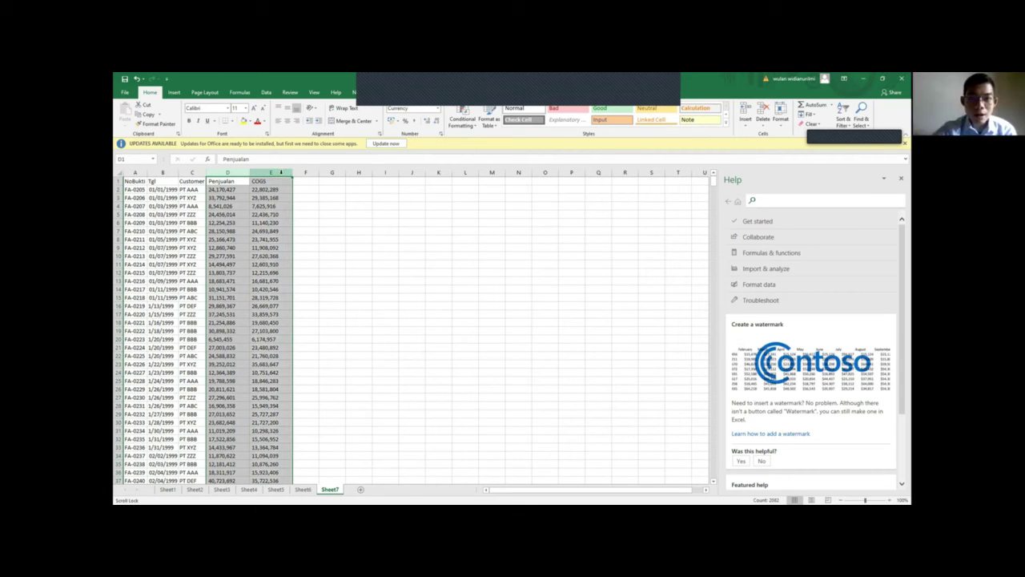
pyautogui.hotkey('ctrl', 'h')
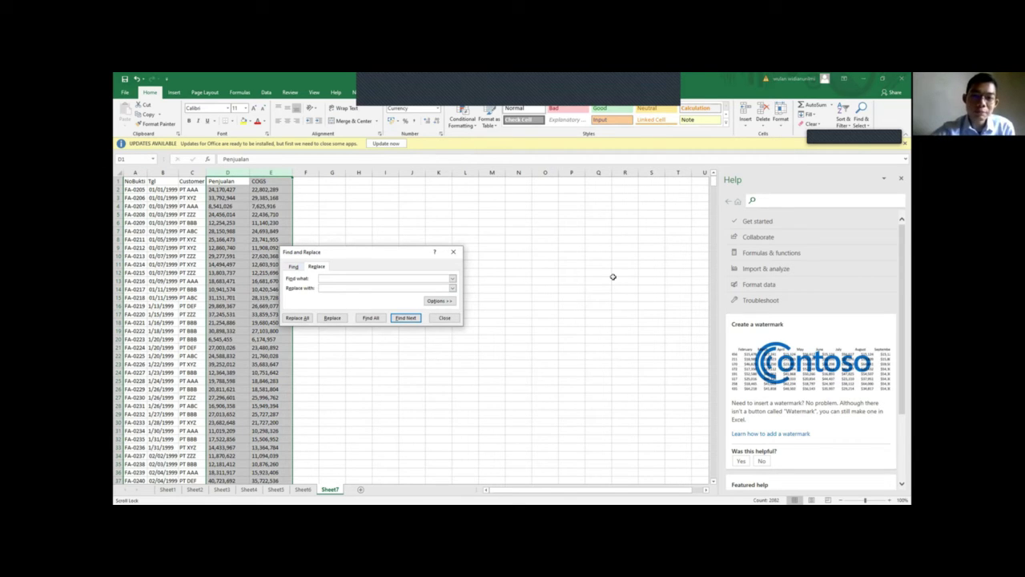
pyautogui.click(454, 254)
pyautogui.click(353, 213)
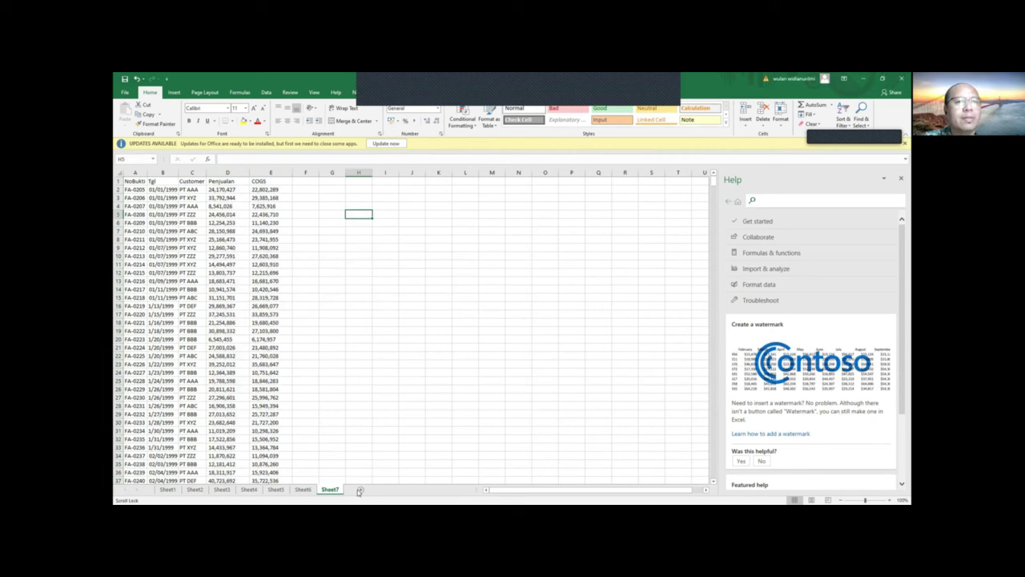
# Remove every comma from the Penjualan and COGS columns by replacing all of them with nothing
pyautogui.click(241, 173)
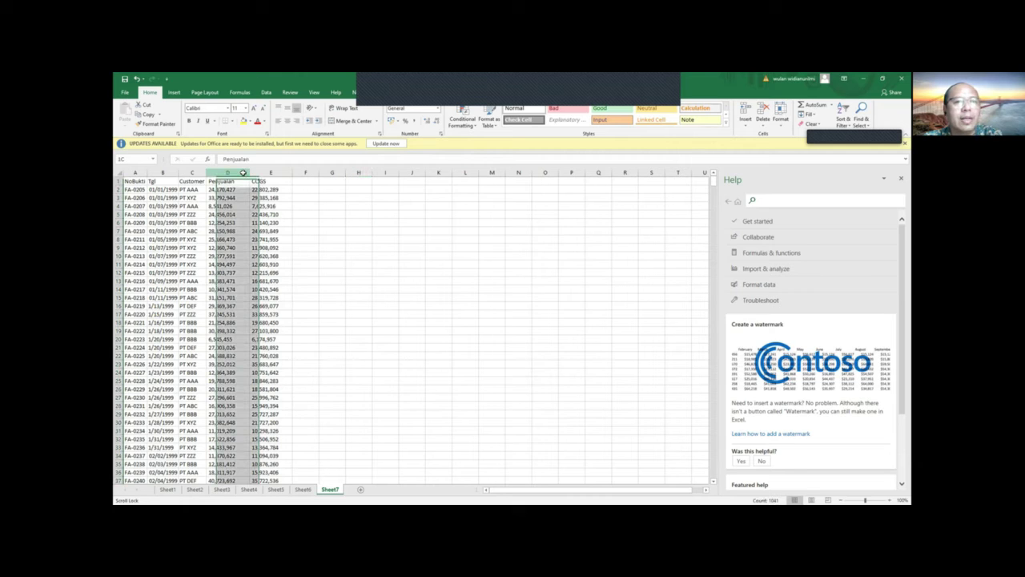
pyautogui.moveTo(243, 173); pyautogui.dragTo(271, 173)
pyautogui.hotkey('ctrl', 'h')
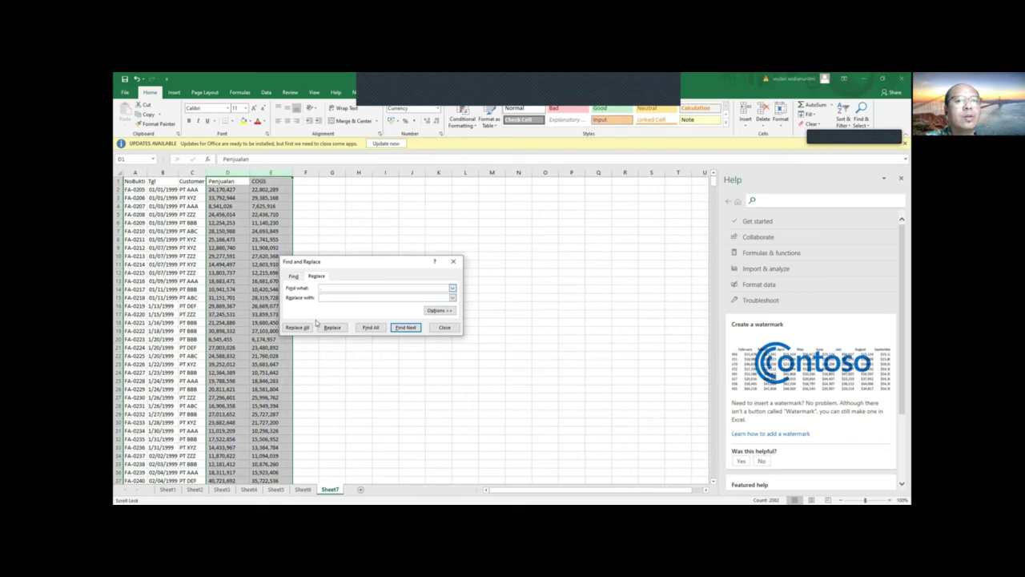
pyautogui.click(296, 327)
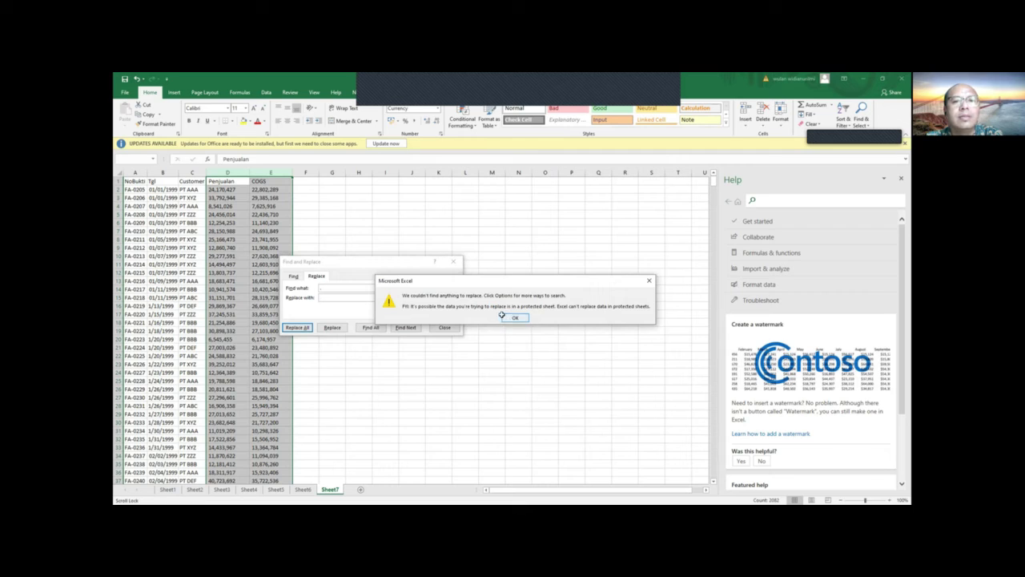
pyautogui.click(512, 317)
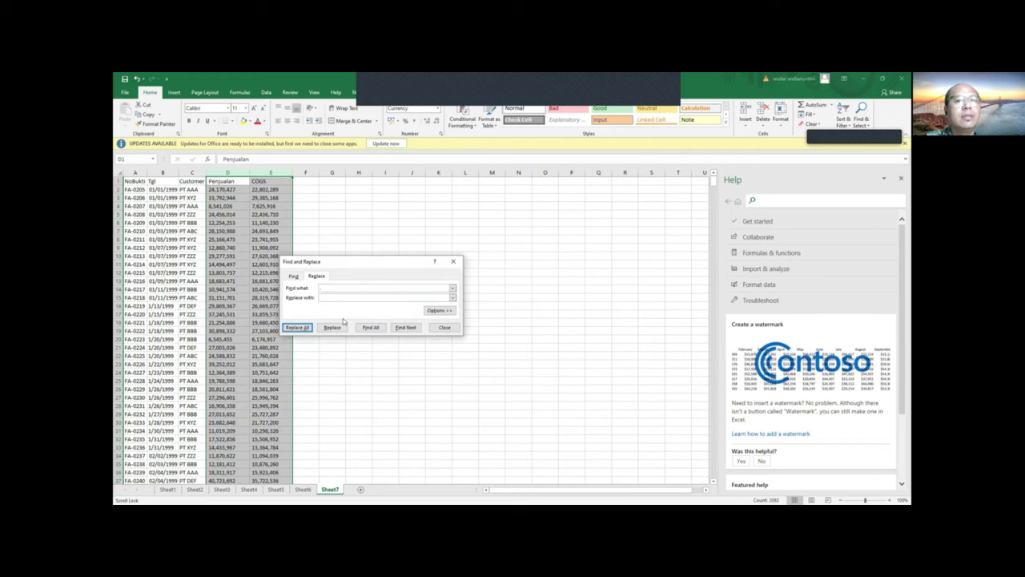
pyautogui.click(445, 288)
pyautogui.write(',')
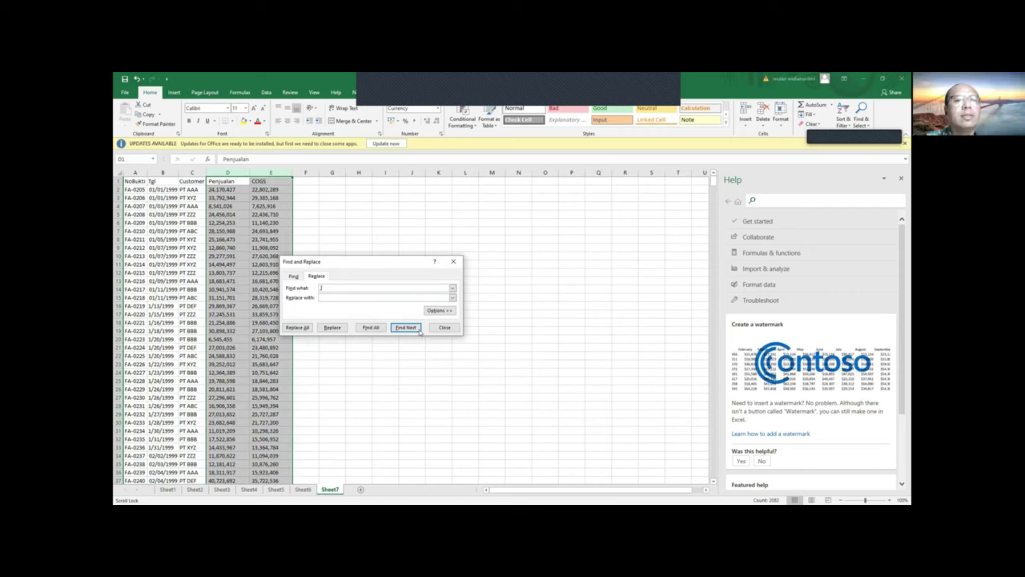
pyautogui.click(296, 327)
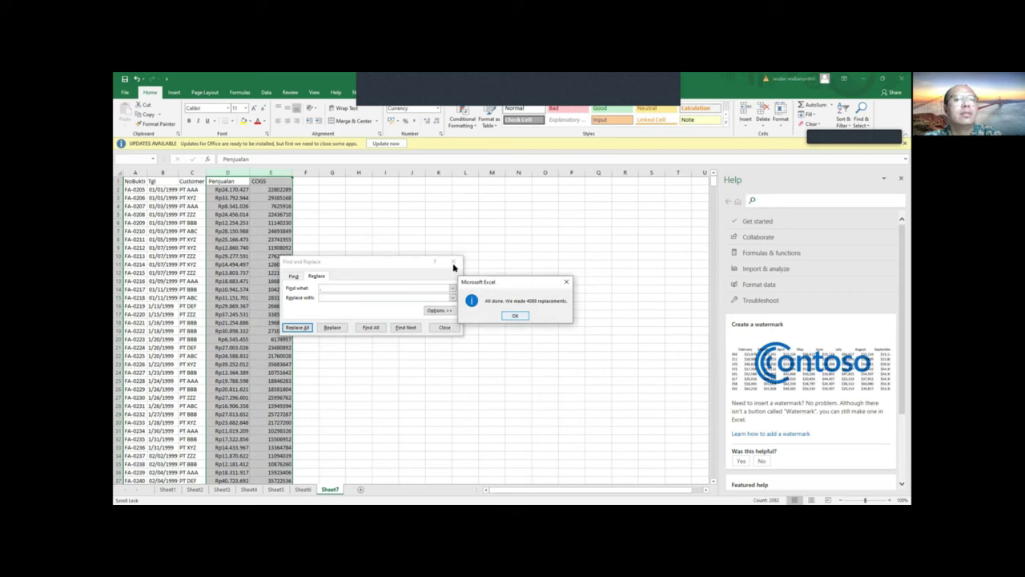
pyautogui.press('Return')
# Format the Penjualan and COGS columns together as Currency and clear the column selection
pyautogui.click(437, 110)
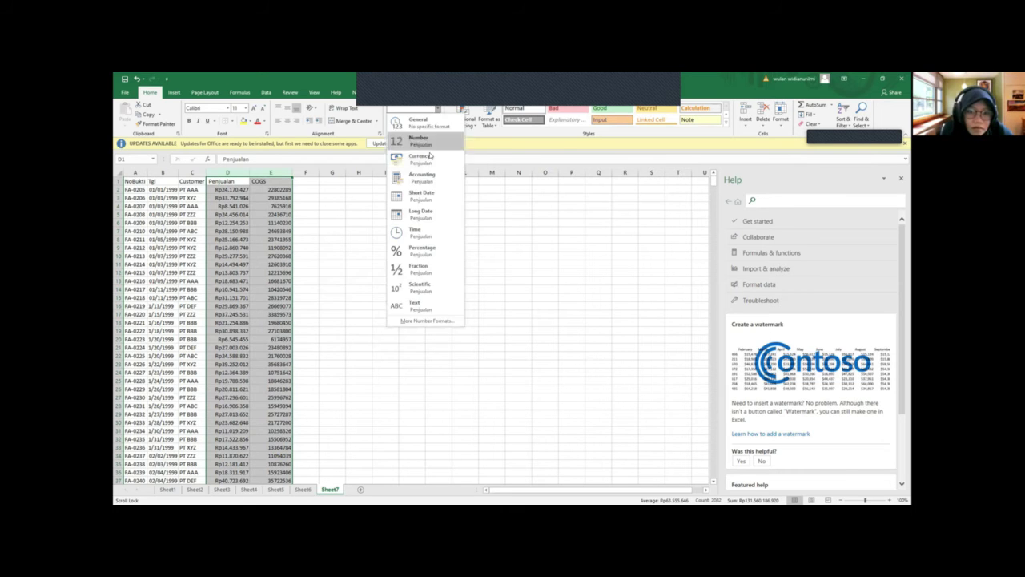
pyautogui.click(430, 154)
pyautogui.click(389, 264)
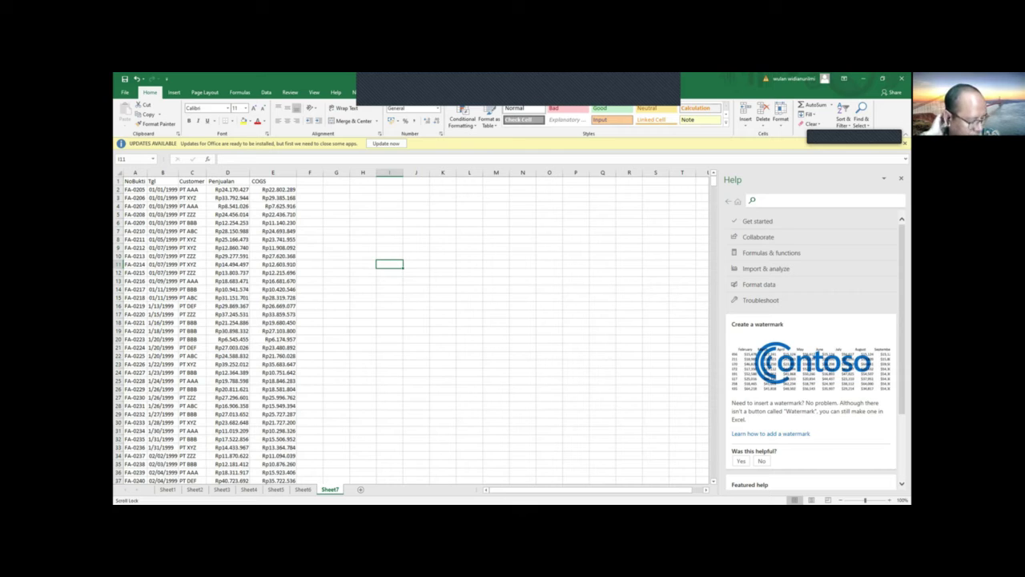
pyautogui.click(462, 361)
# Open the empty Sheet8 and start importing a text file, browsing the D3 Wulan folder for the source file
pyautogui.click(331, 489)
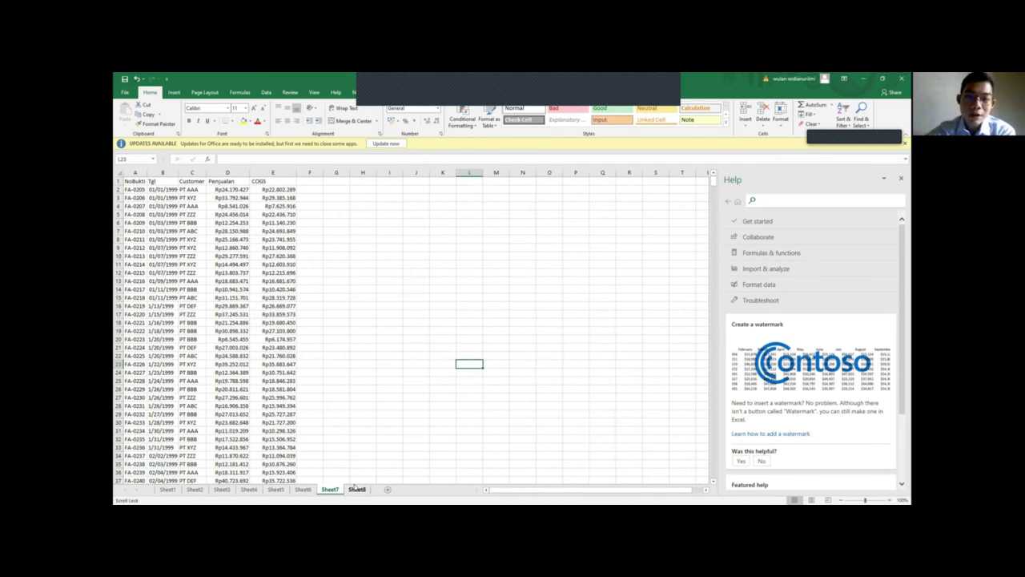
pyautogui.click(355, 489)
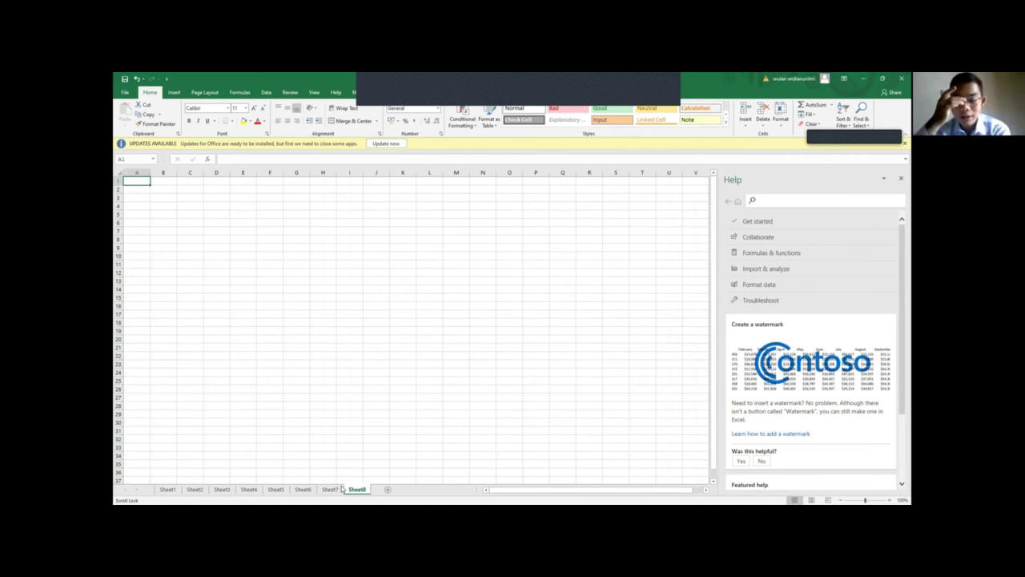
pyautogui.hotkey('ctrl', 'pageup')
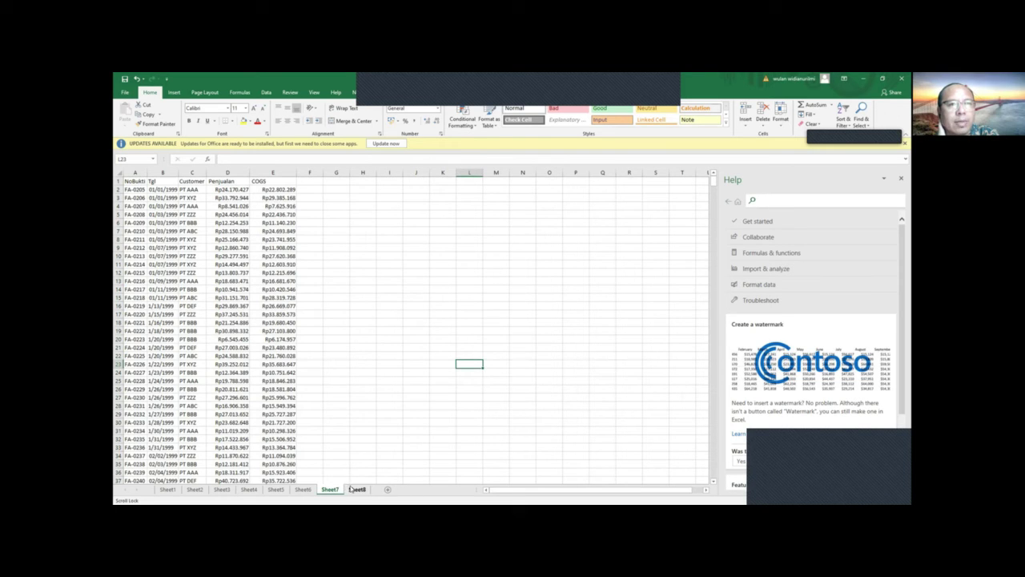
pyautogui.click(353, 489)
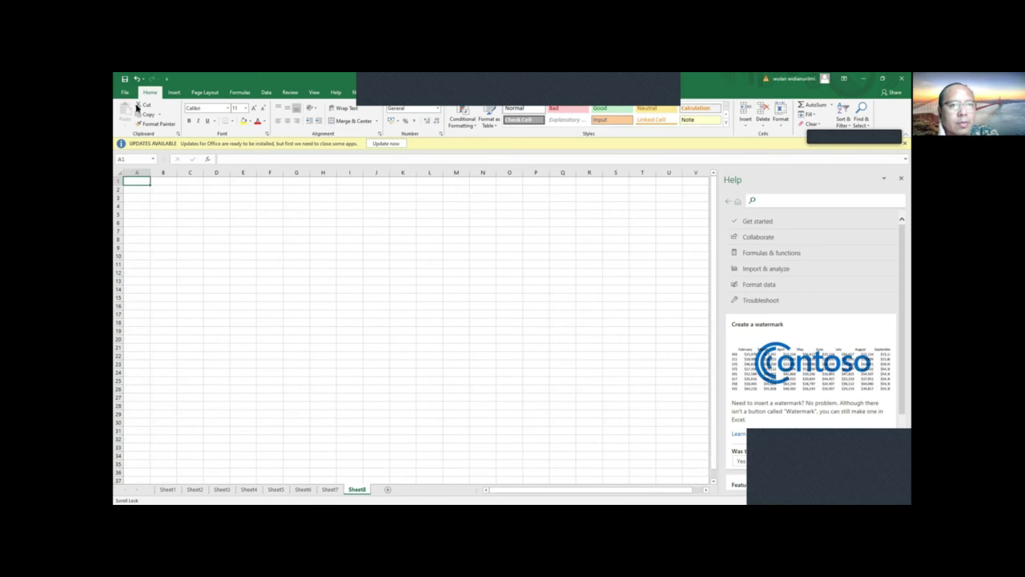
pyautogui.click(266, 92)
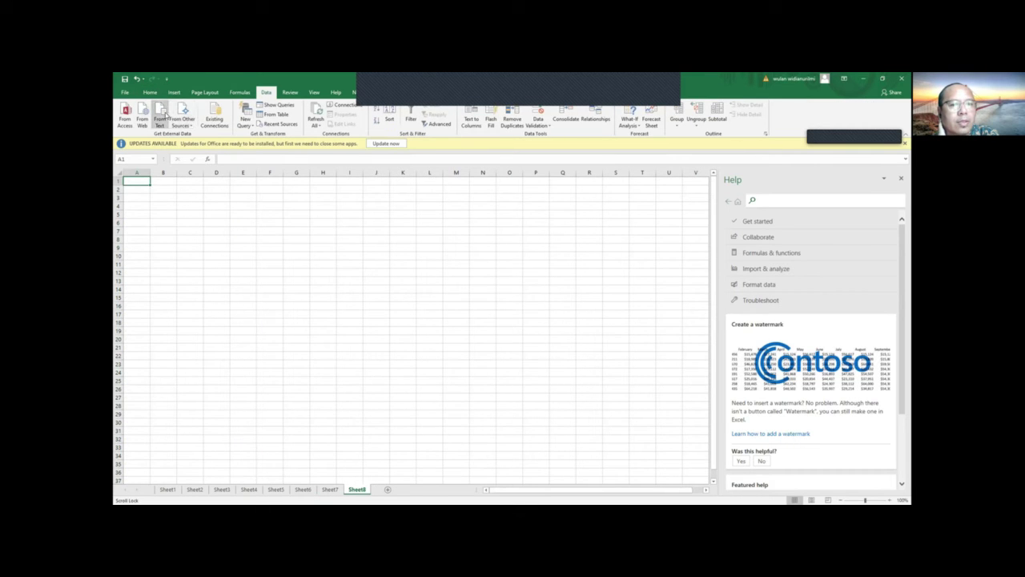
pyautogui.click(163, 119)
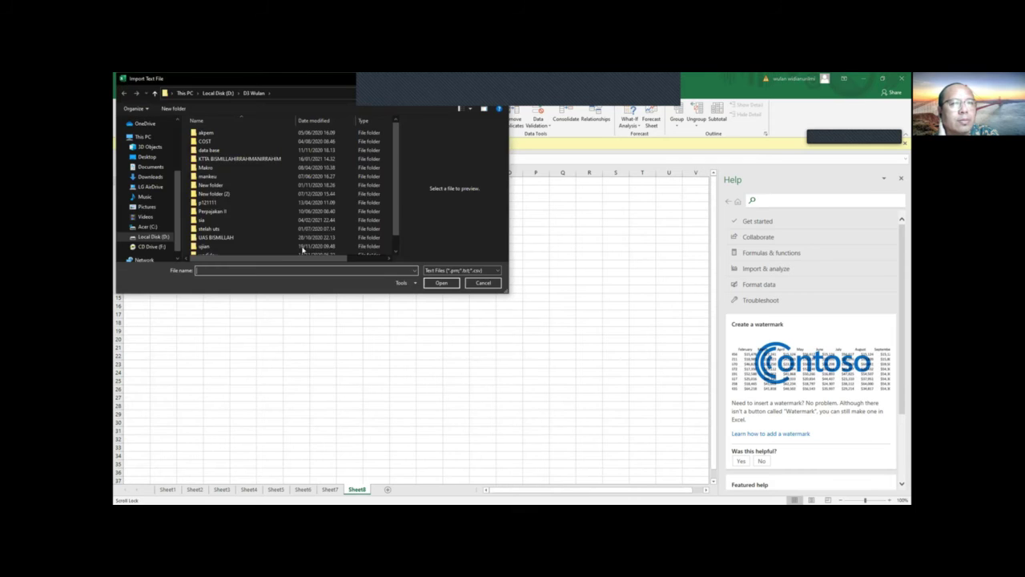
pyautogui.scroll(-1, 396, 139)
pyautogui.scroll(-2, 396, 138)
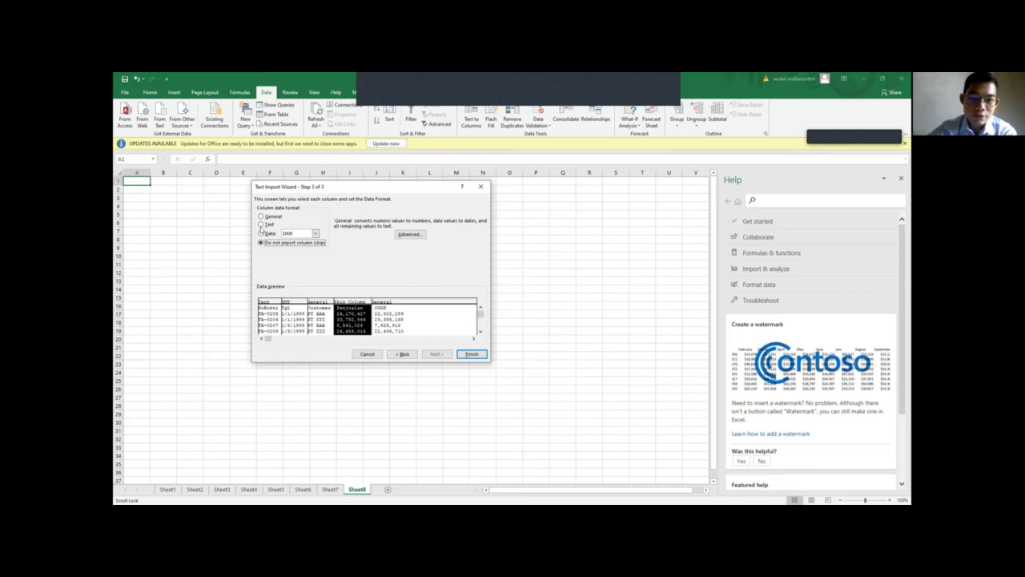
# Set the Penjualan column to General, with a period as decimal separator and a comma as thousands separator
pyautogui.click(261, 216)
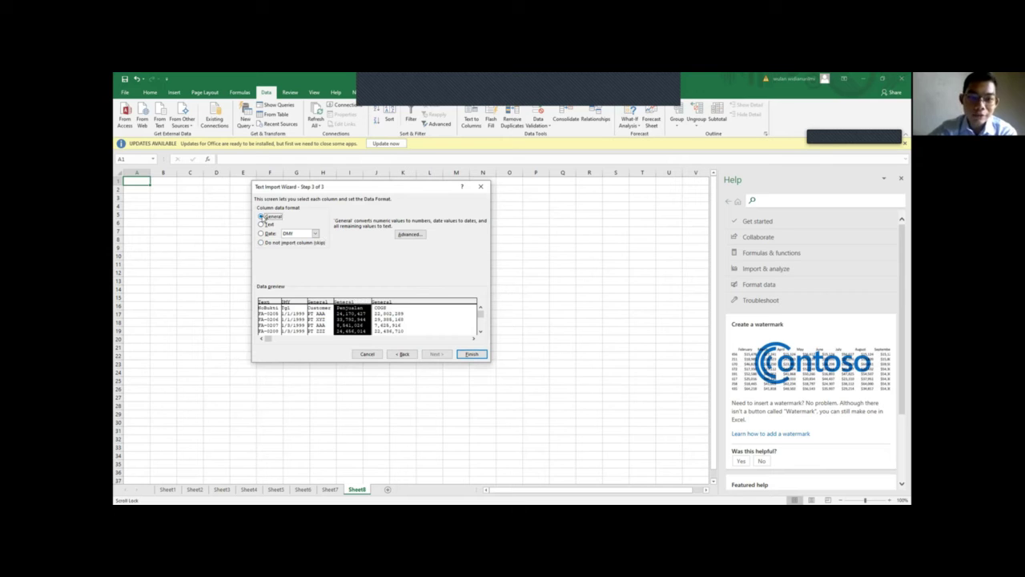
pyautogui.click(409, 233)
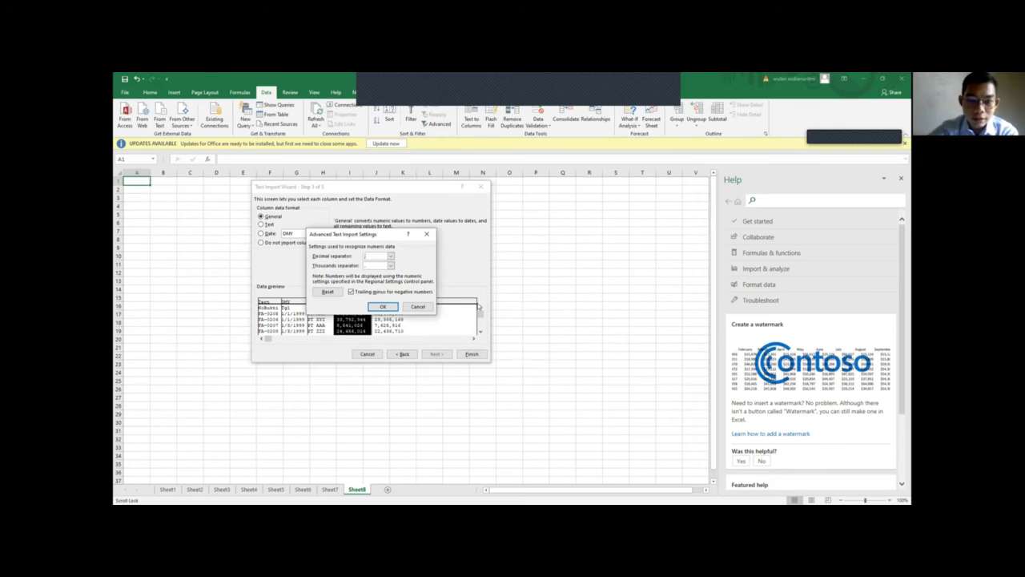
pyautogui.click(390, 255)
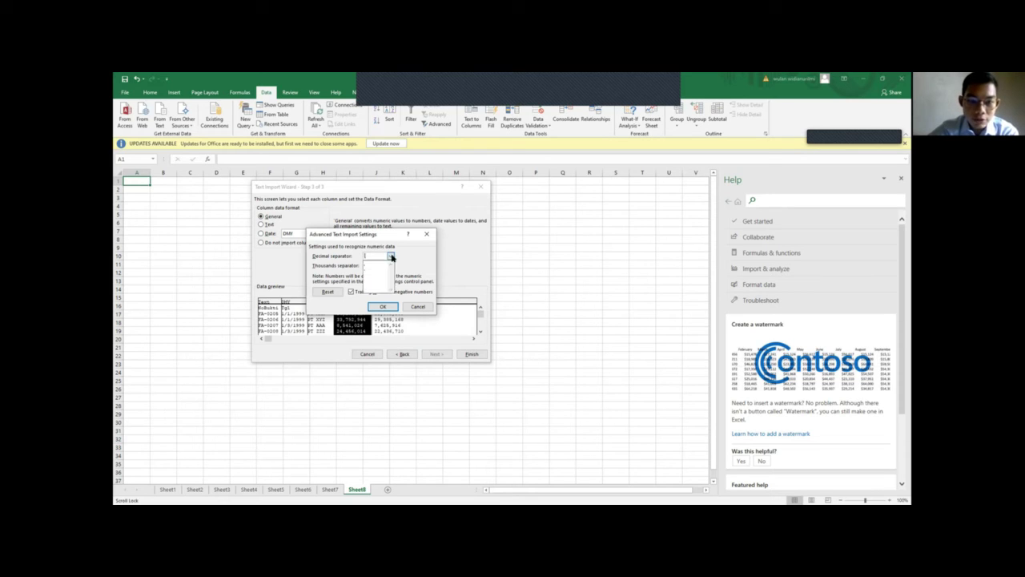
pyautogui.click(379, 270)
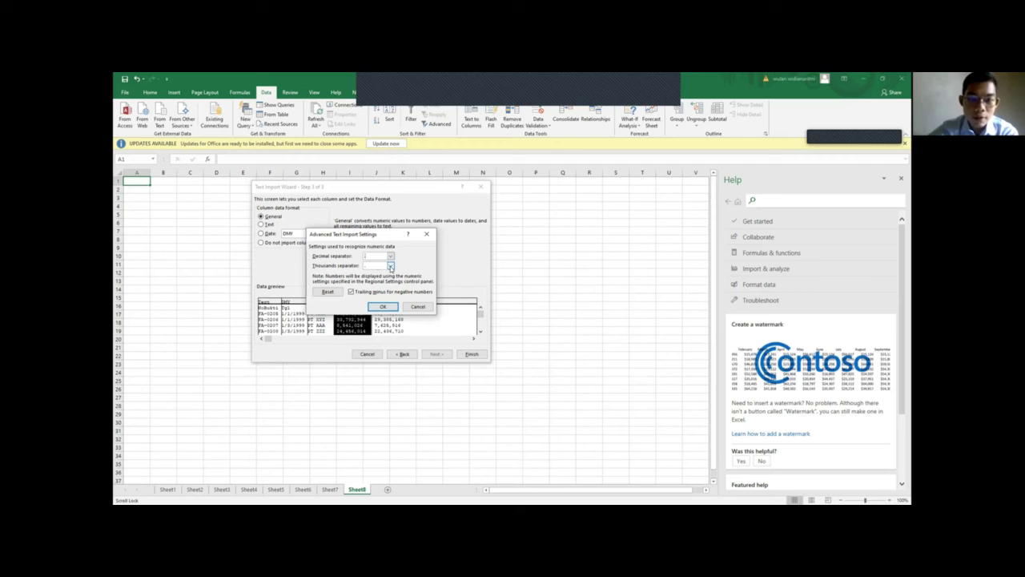
pyautogui.click(390, 267)
pyautogui.click(384, 275)
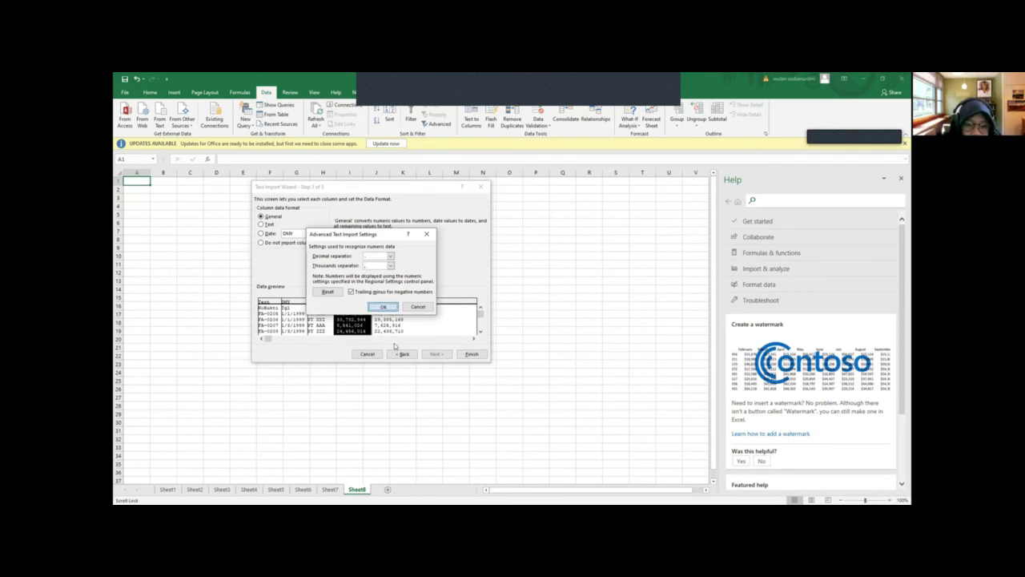
pyautogui.press('Return')
# Give the COGS column a period decimal separator and a comma thousands separator, and finish the text import wizard
pyautogui.click(396, 331)
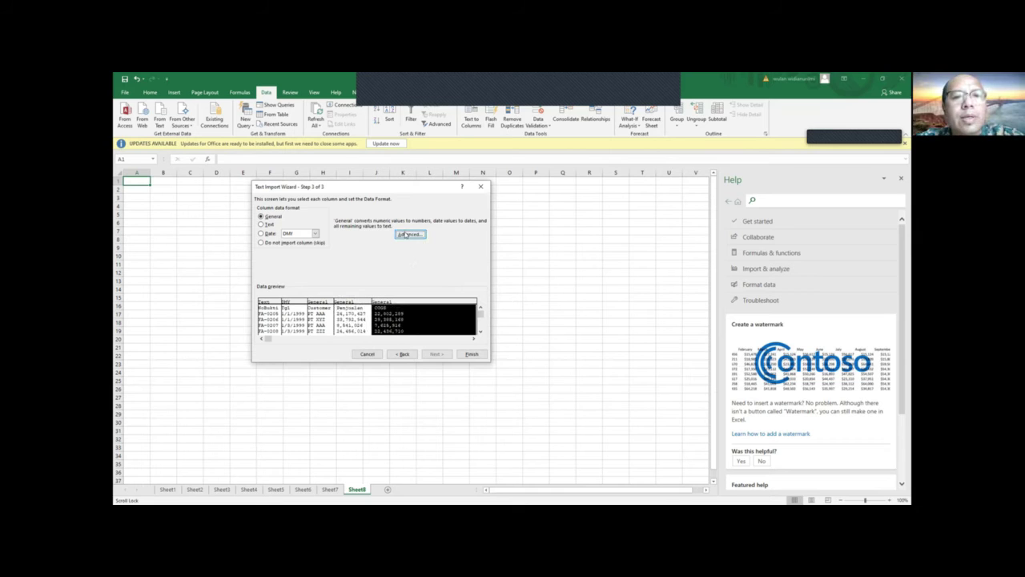
pyautogui.click(405, 234)
pyautogui.click(390, 257)
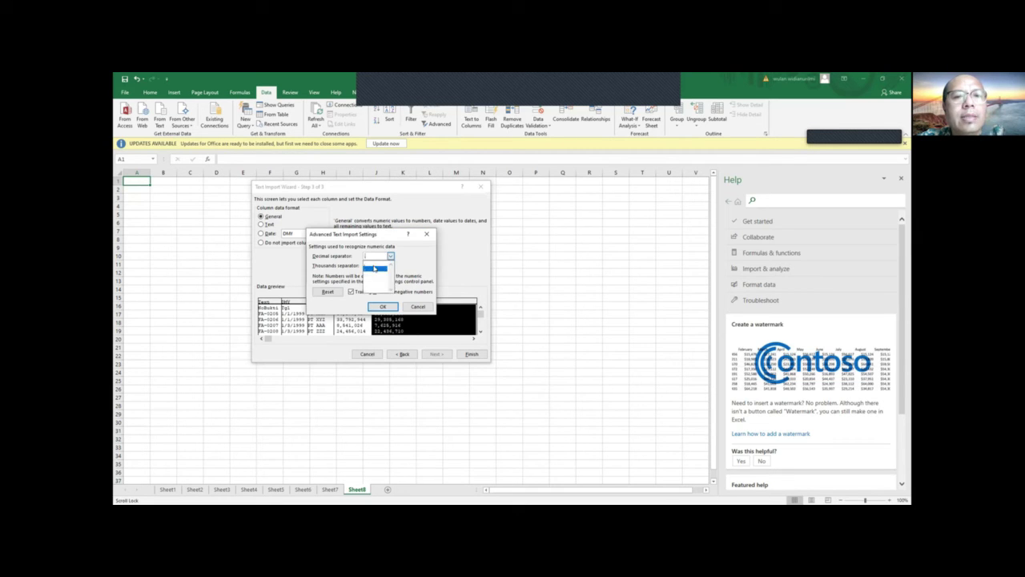
pyautogui.click(374, 268)
pyautogui.click(391, 265)
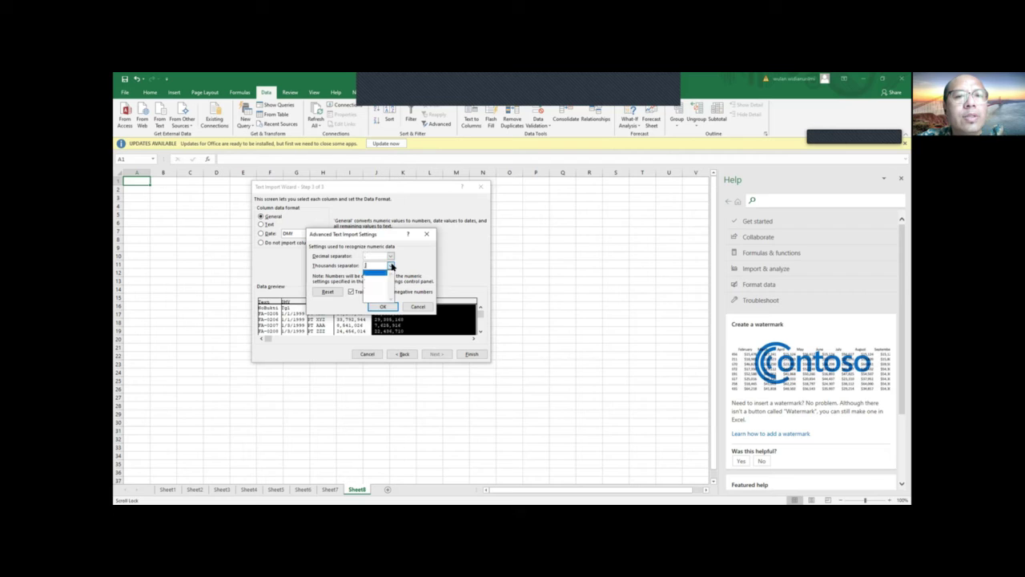
pyautogui.click(390, 309)
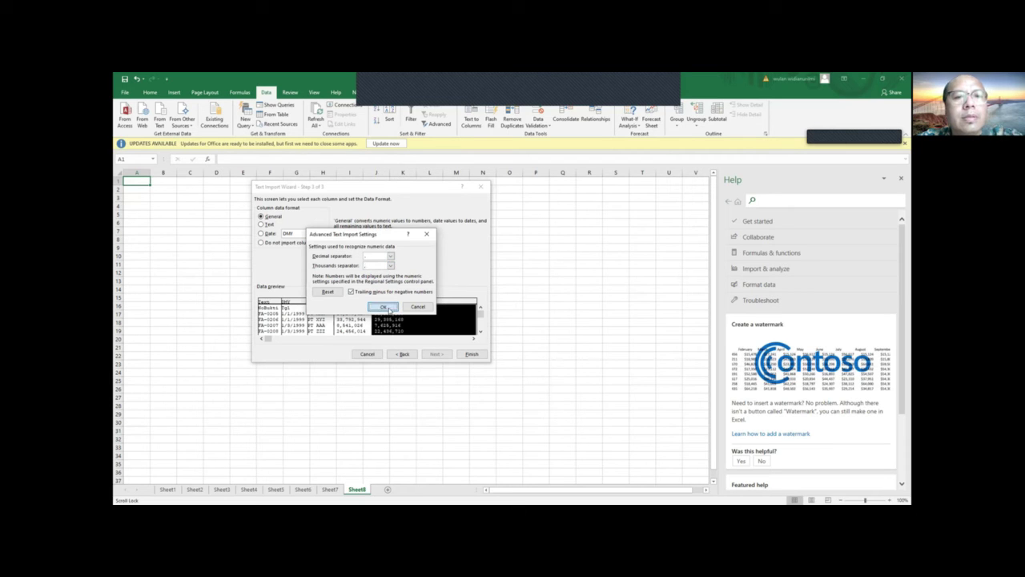
pyautogui.click(472, 353)
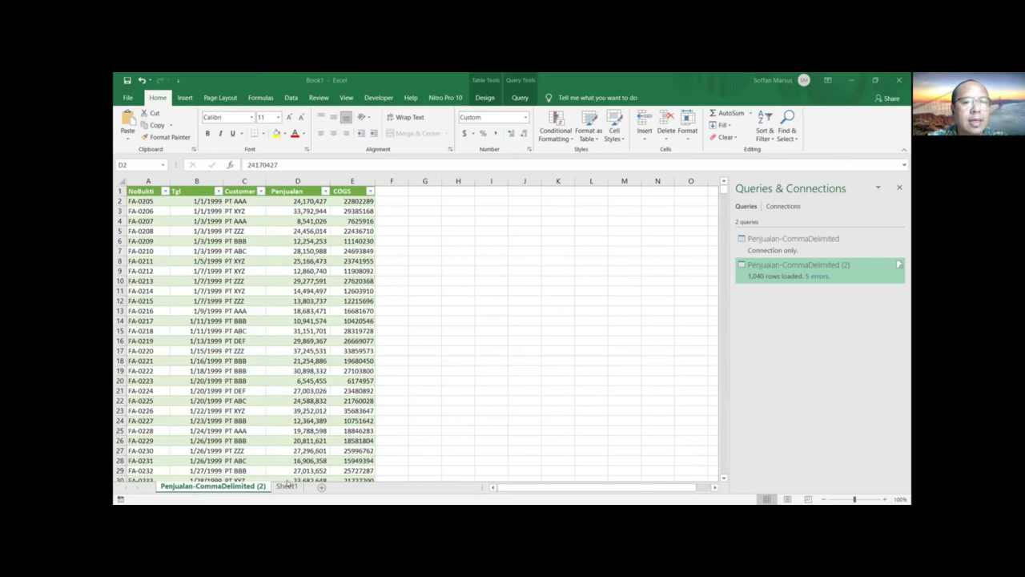
# Switch to the Book1 workbook and narrow the first column of the Cek Data 0 table
pyautogui.click(287, 485)
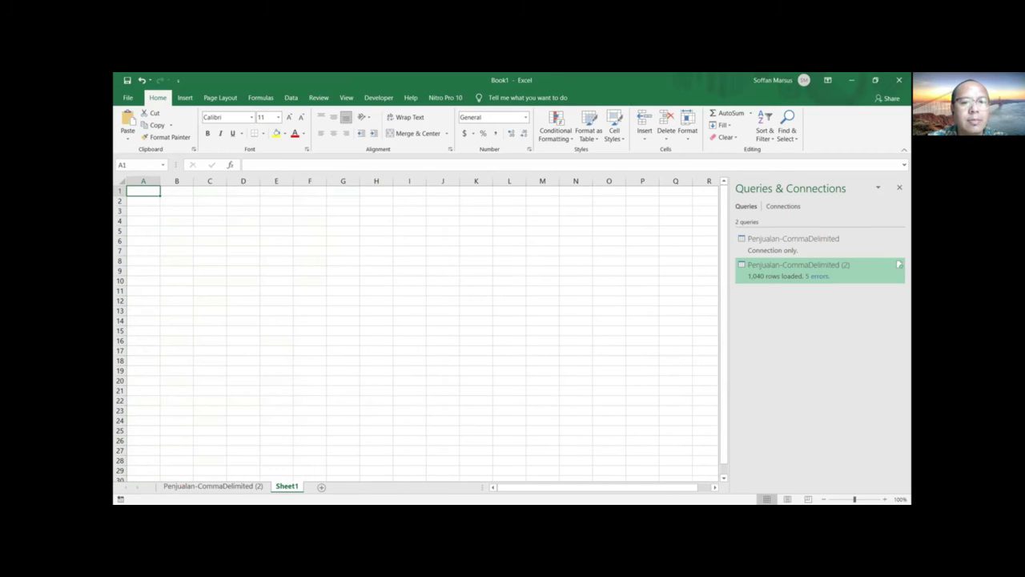
pyautogui.hotkey('alt', 'Tab')
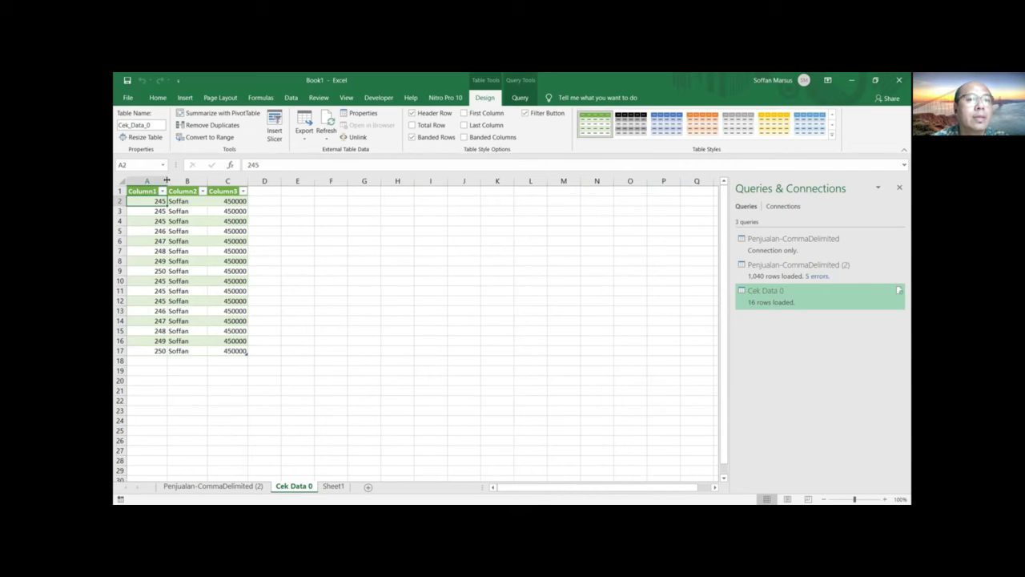
pyautogui.doubleClick(167, 181)
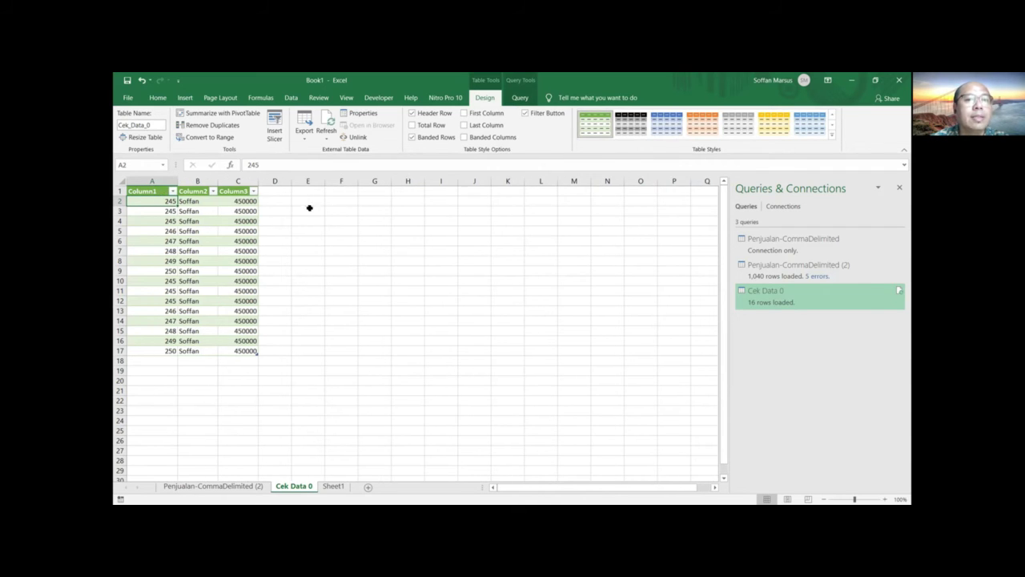
pyautogui.click(316, 204)
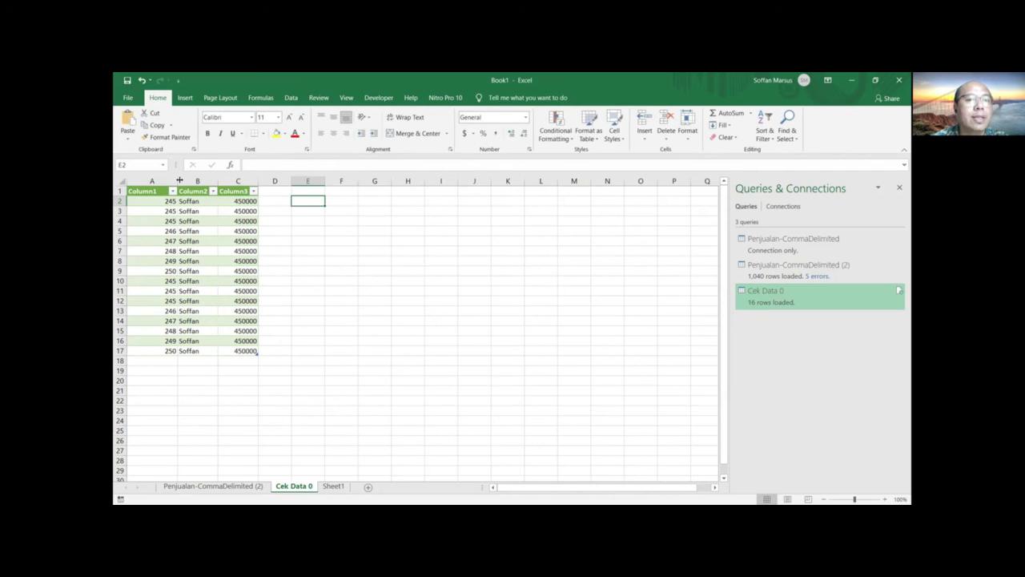
pyautogui.moveTo(179, 181); pyautogui.dragTo(163, 181)
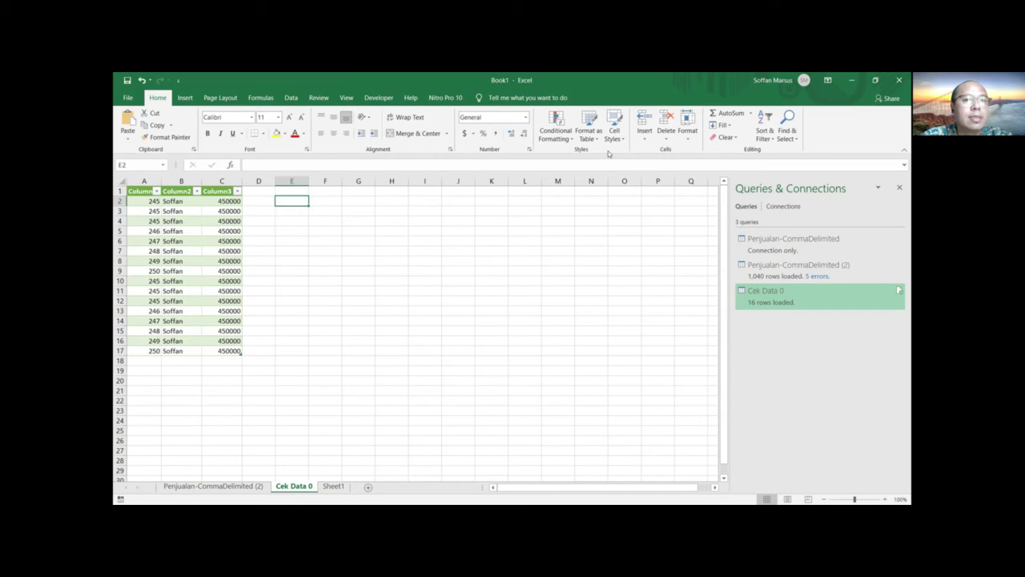
pyautogui.write('=')
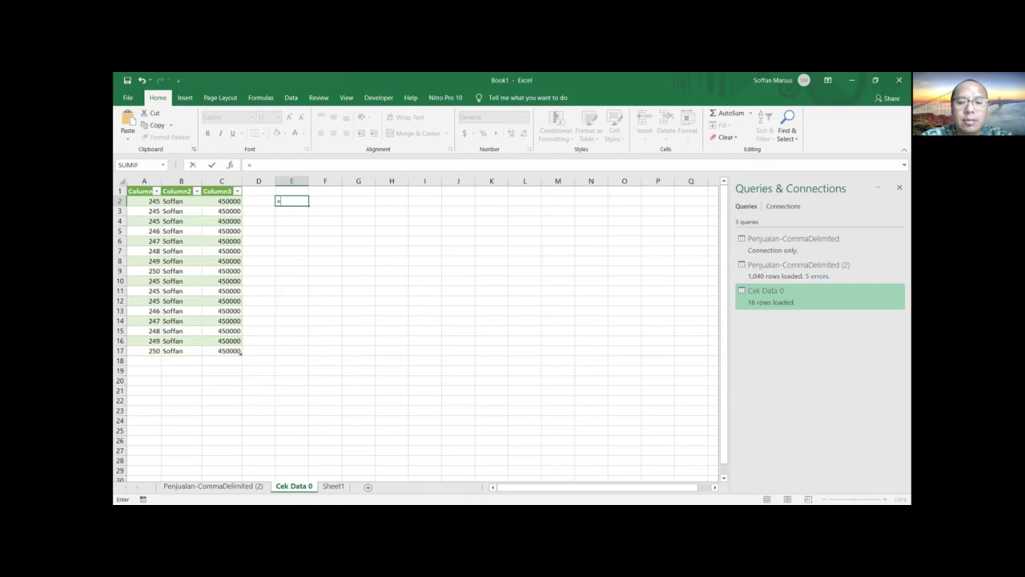
pyautogui.write('"')
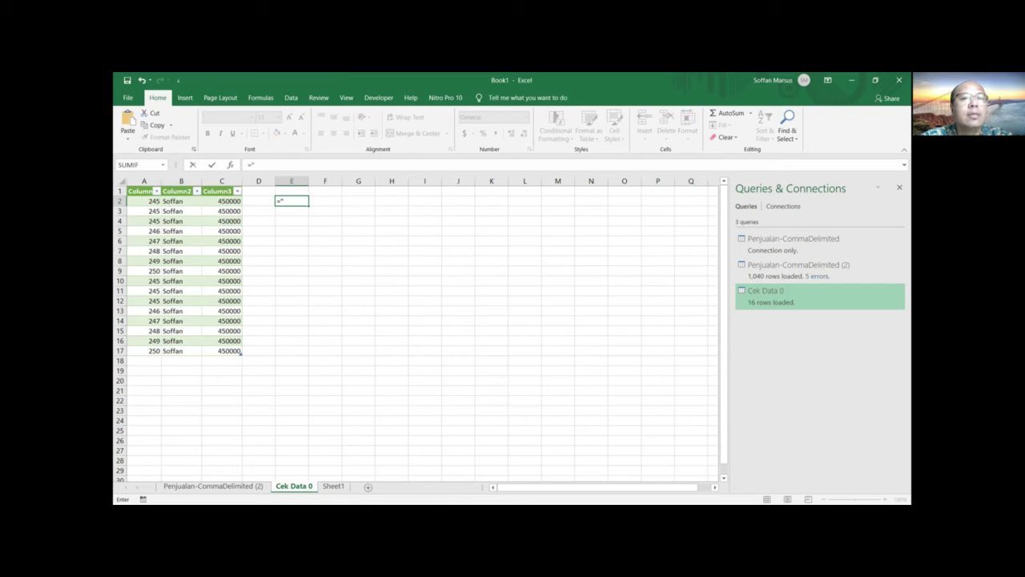
pyautogui.write('000')
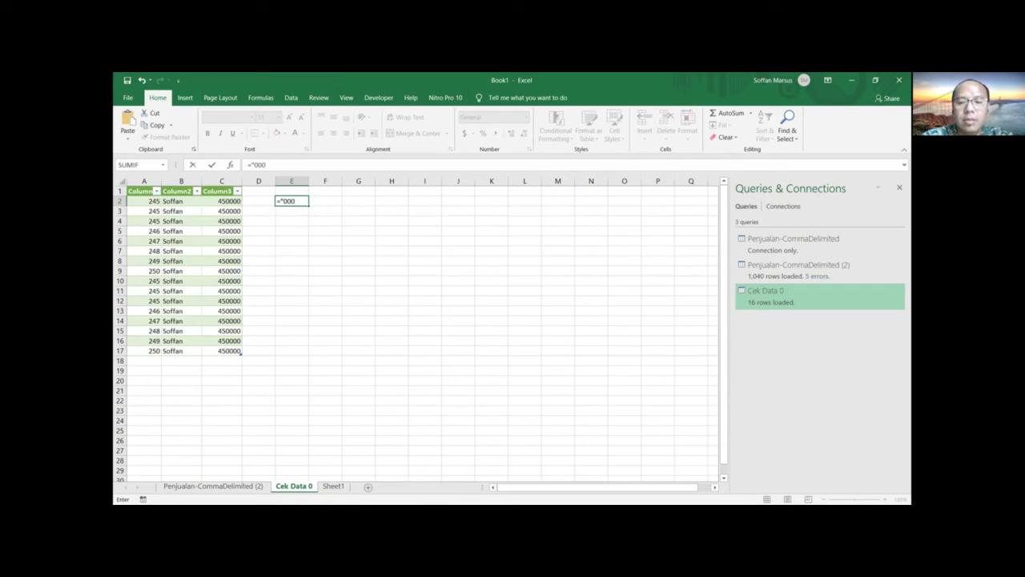
pyautogui.write('"&')
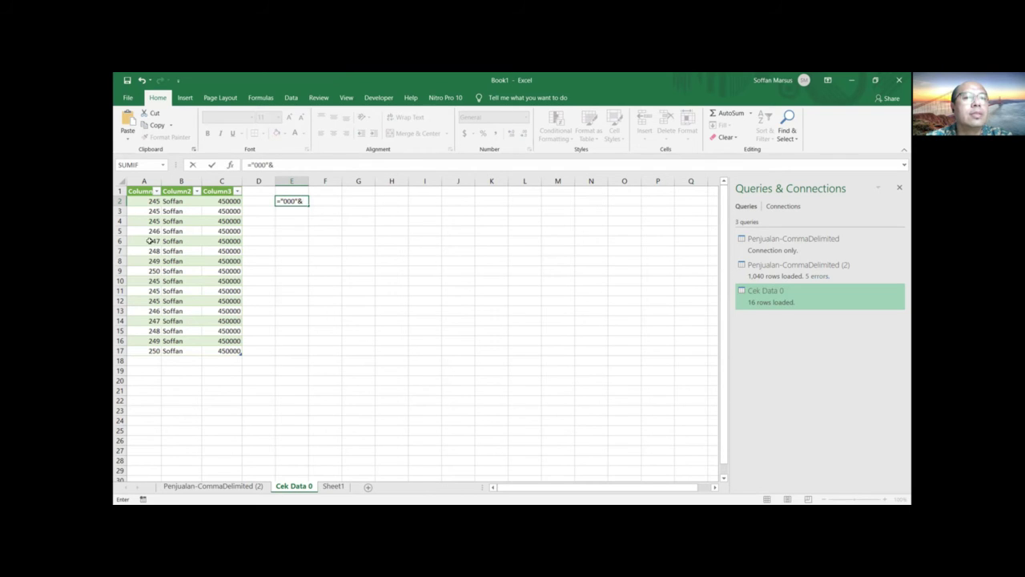
pyautogui.click(149, 202)
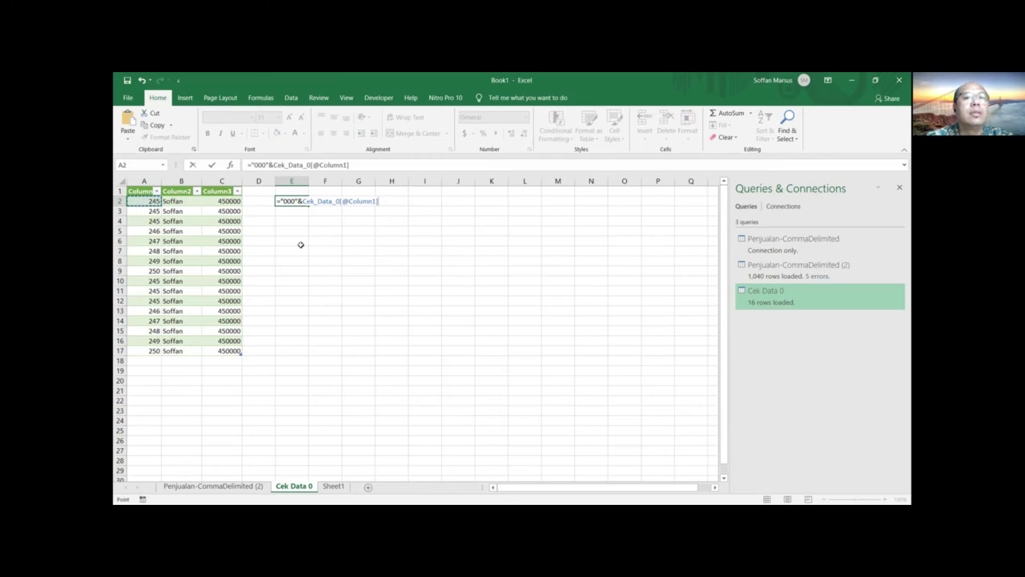
pyautogui.press('Return')
pyautogui.press('Up')
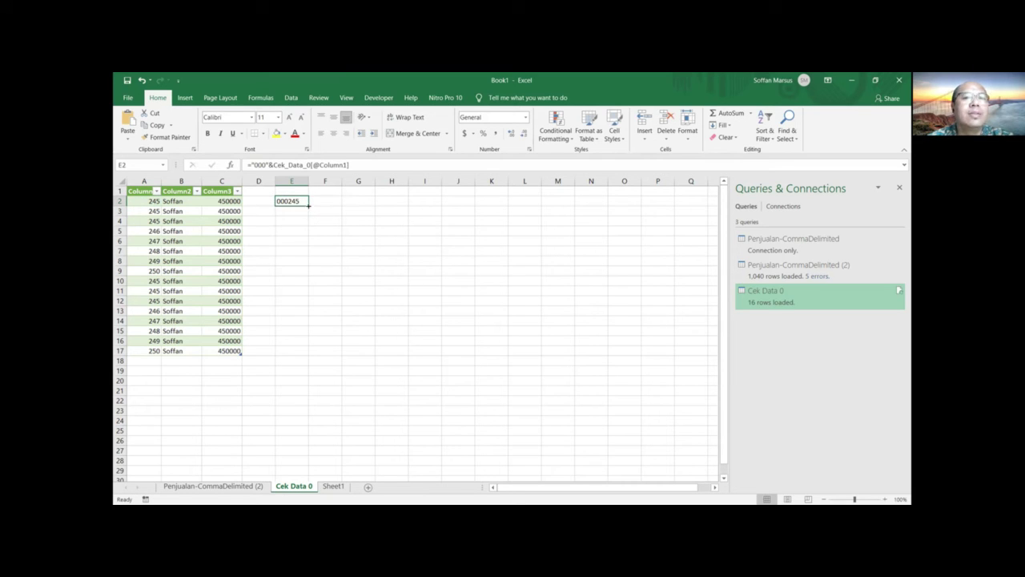
pyautogui.moveTo(308, 206); pyautogui.dragTo(314, 355)
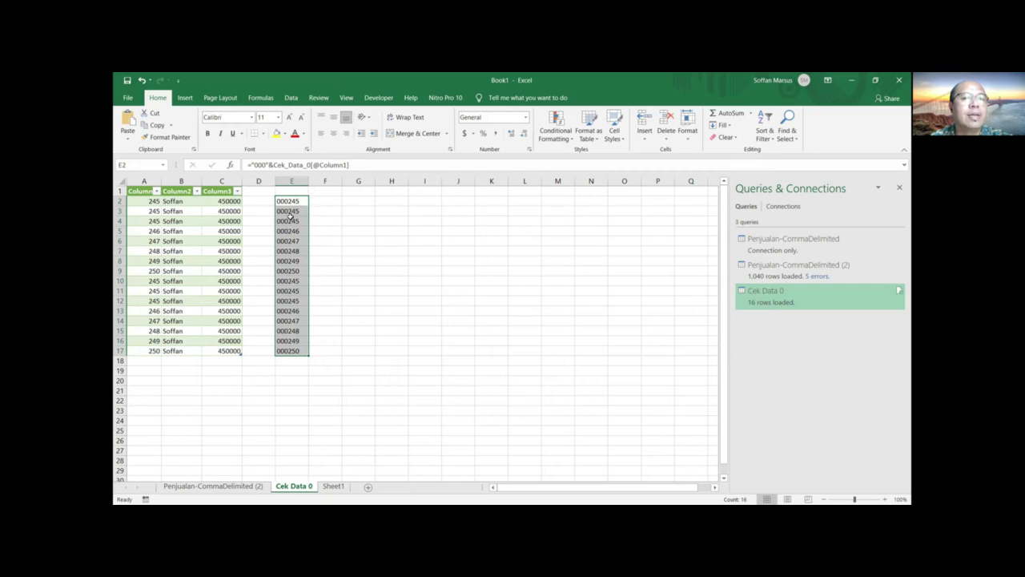
pyautogui.click(389, 306)
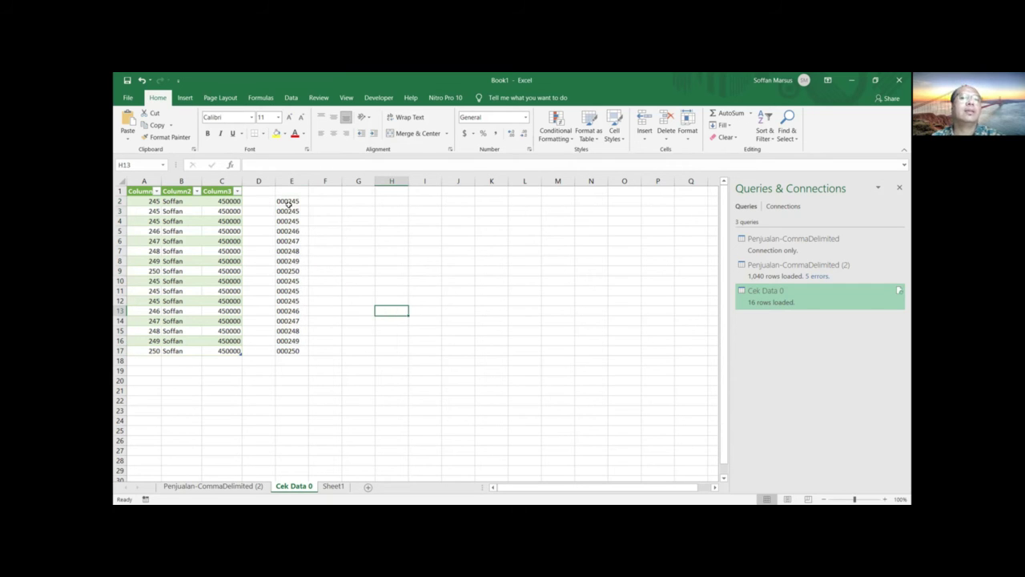
# Copy E2:E17, paste it as values over Column1 starting at A2, and clear the helper column E
pyautogui.moveTo(287, 202); pyautogui.dragTo(297, 351)
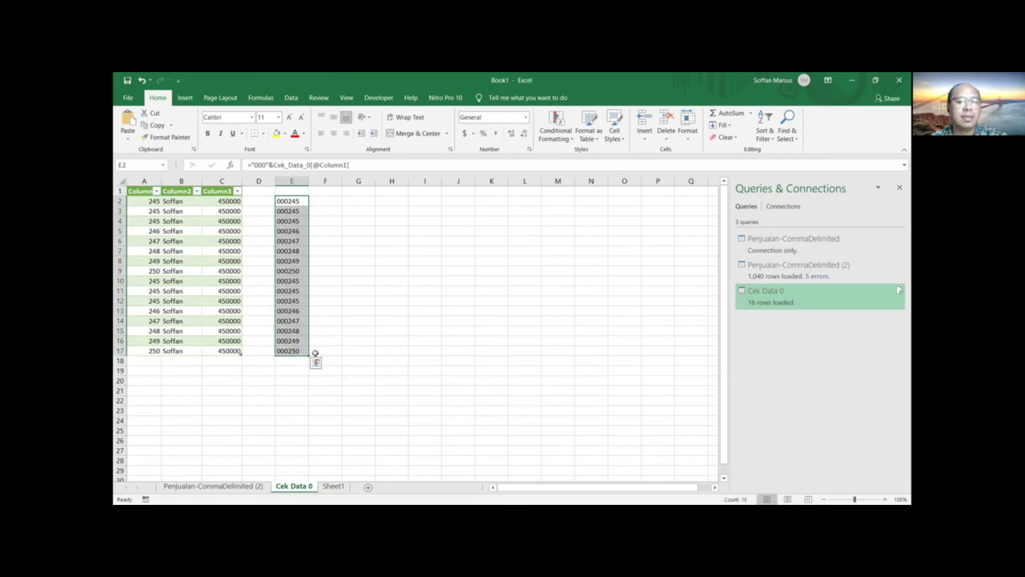
pyautogui.hotkey('ctrl', 'c')
pyautogui.click(142, 200)
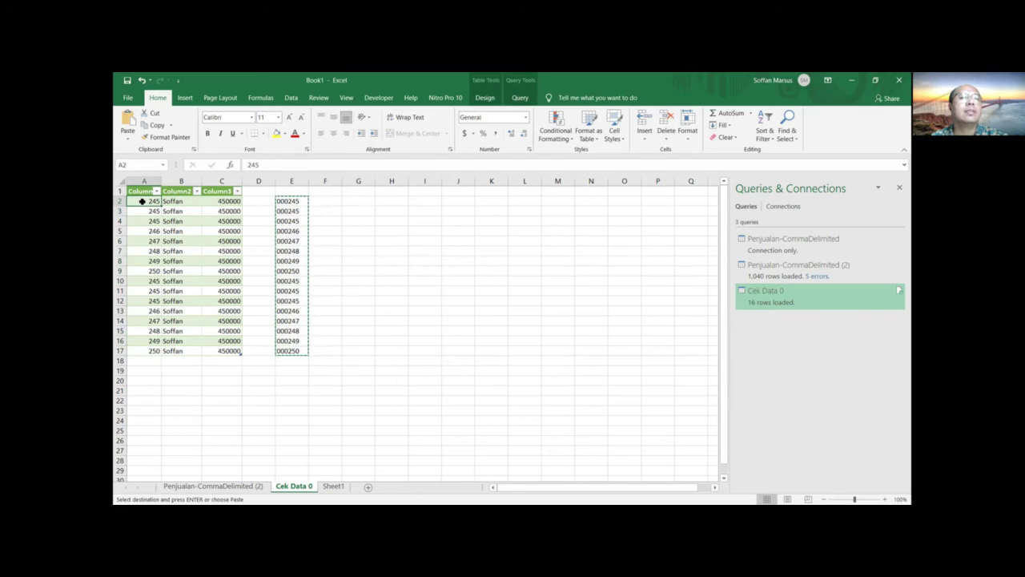
pyautogui.rightClick(143, 202)
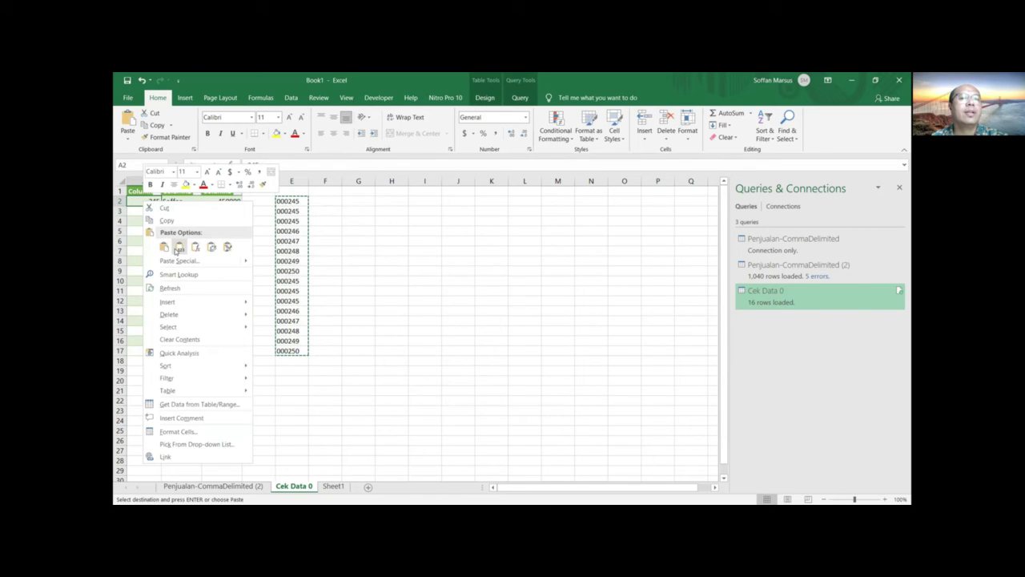
pyautogui.click(180, 247)
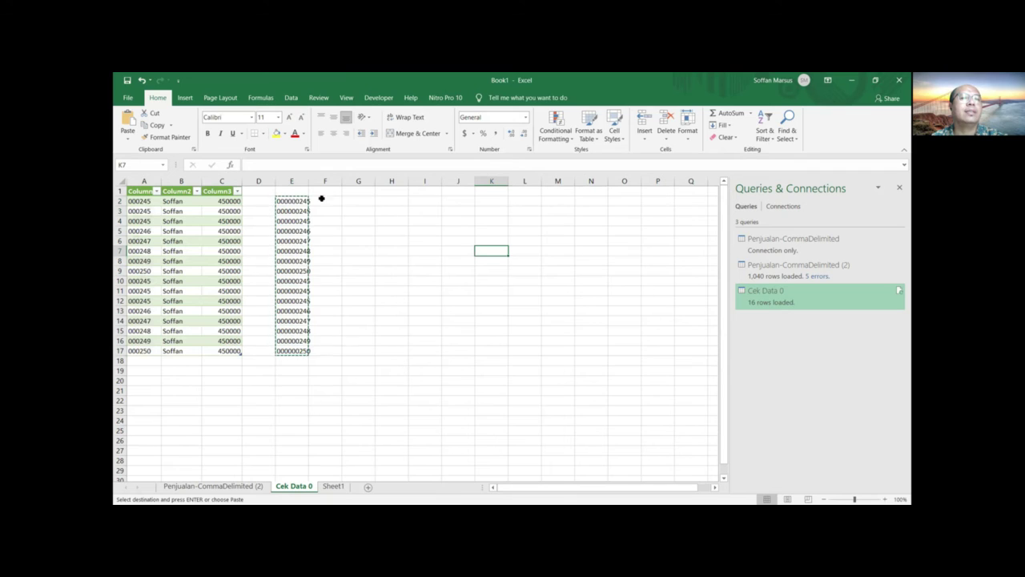
pyautogui.click(289, 181)
pyautogui.press('Delete')
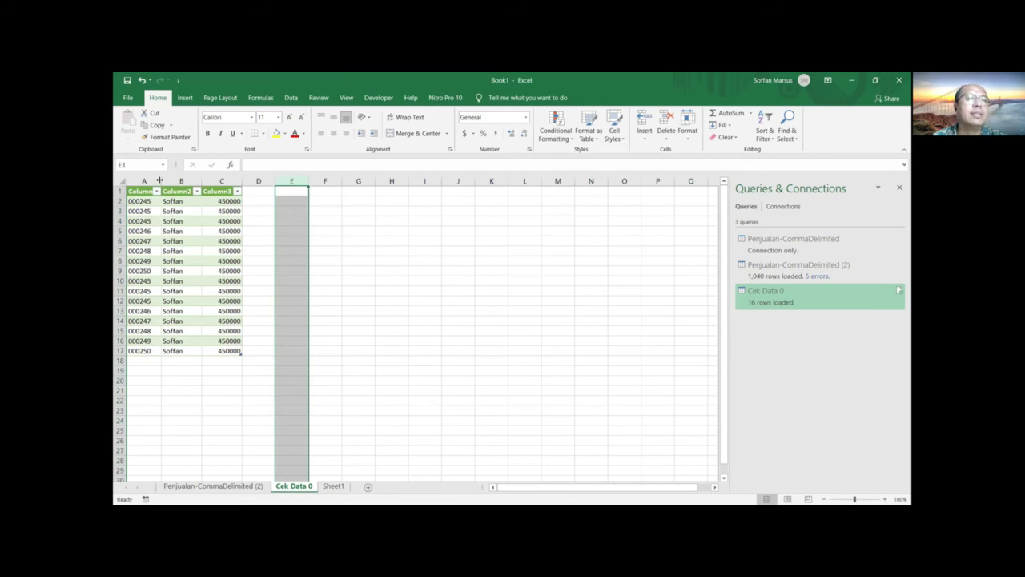
# Widen column A of the Cek Data 0 table slightly and review the codes in A2:A17
pyautogui.moveTo(160, 179); pyautogui.dragTo(169, 184)
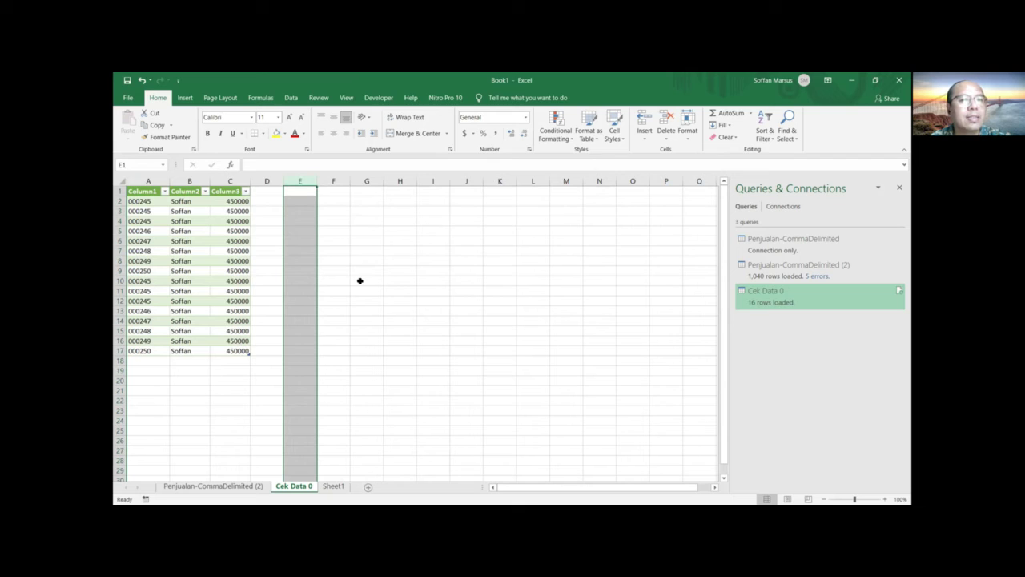
pyautogui.moveTo(147, 201); pyautogui.dragTo(153, 351)
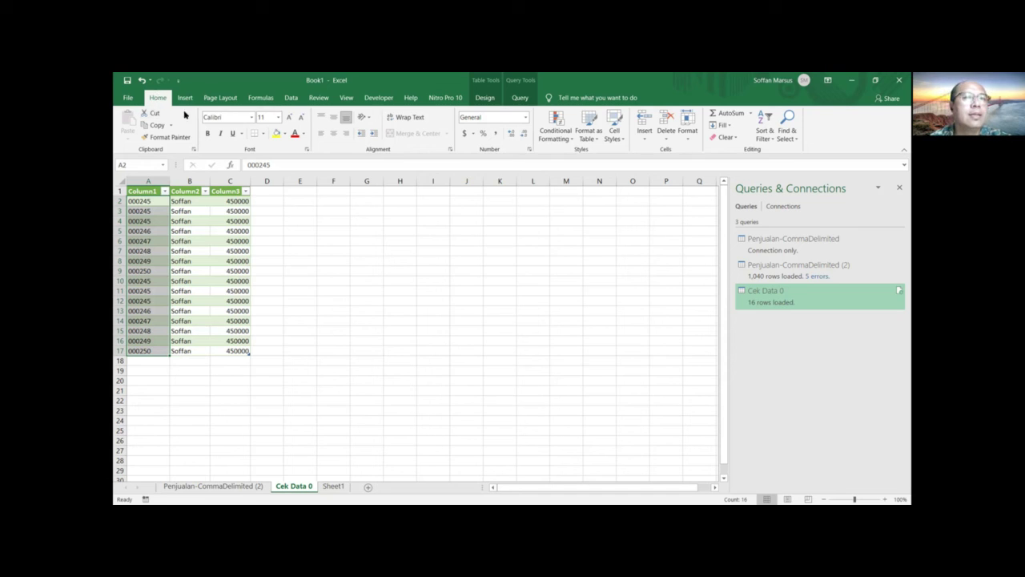
pyautogui.click(357, 231)
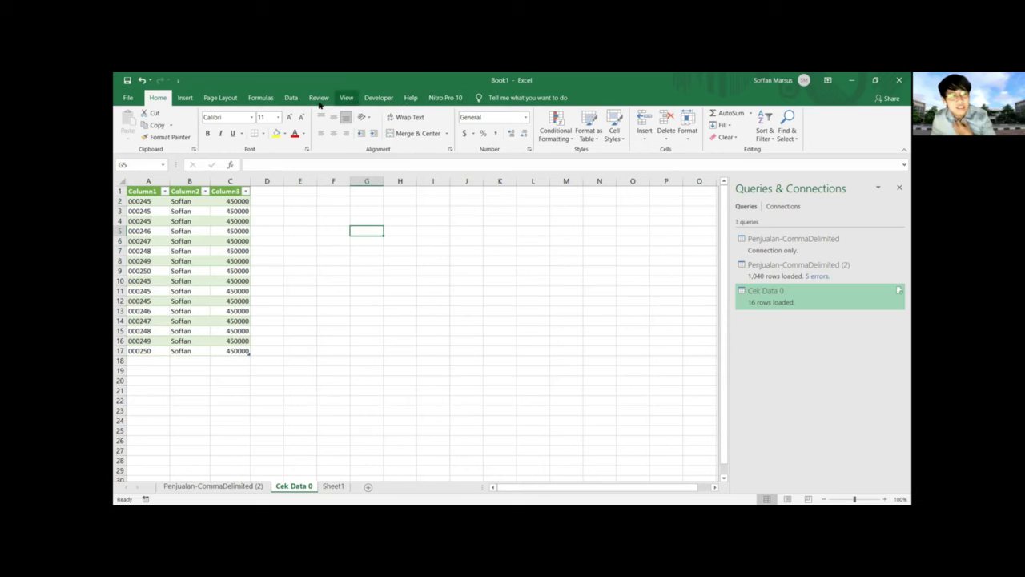
# Import the Cek Data 0 text file from the TABK folder and open its data in the Power Query Editor
pyautogui.click(289, 99)
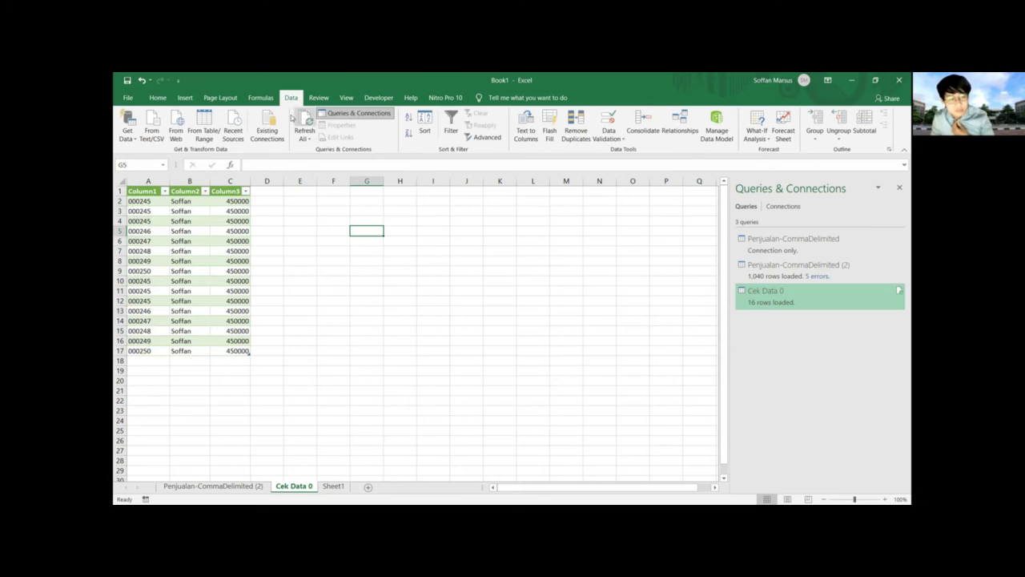
pyautogui.click(150, 128)
pyautogui.click(274, 204)
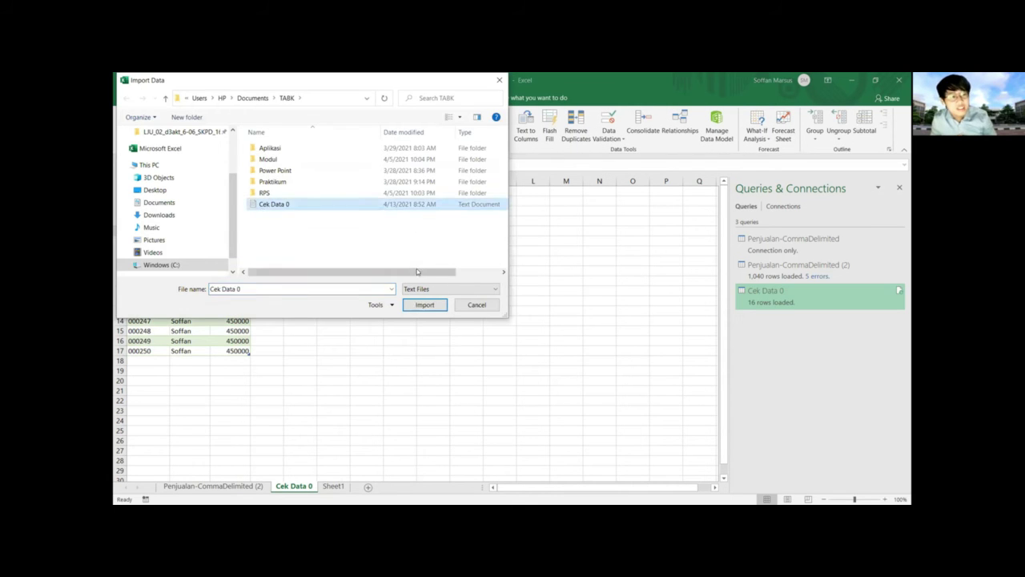
pyautogui.click(425, 304)
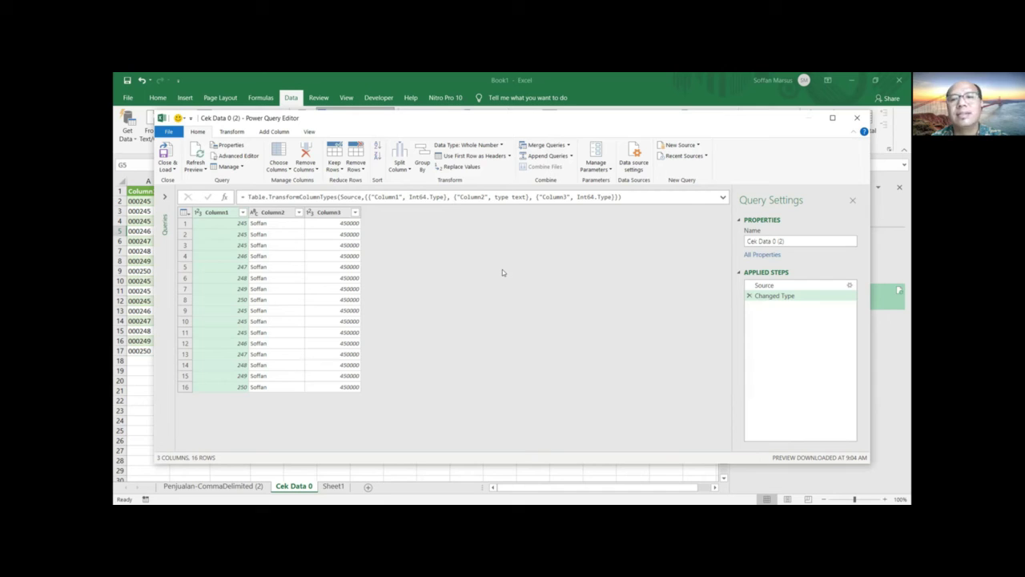
# Change Column1's data type to Text, replacing the current conversion, and close the query editor while keeping the query
pyautogui.click(331, 145)
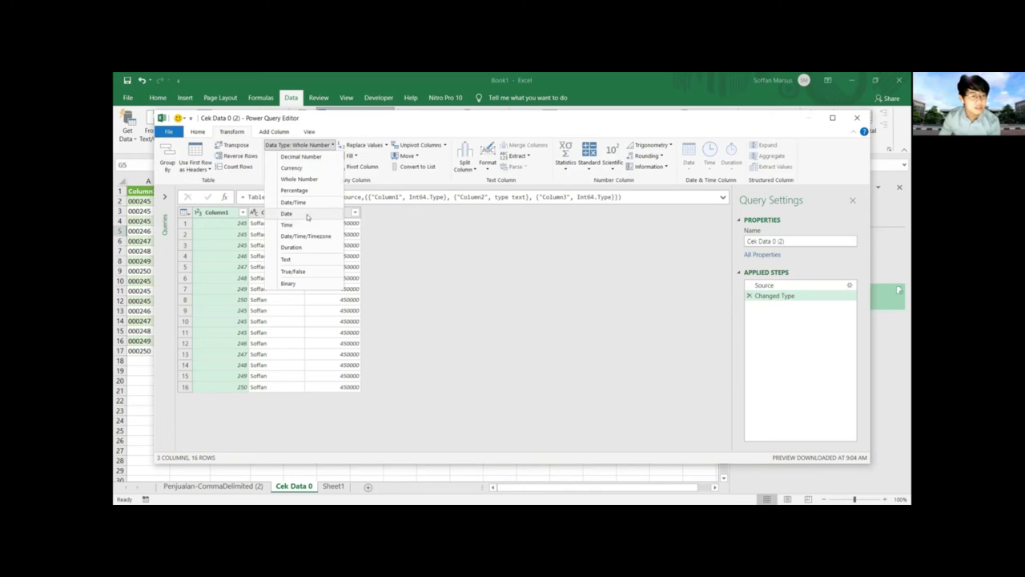
pyautogui.click(301, 259)
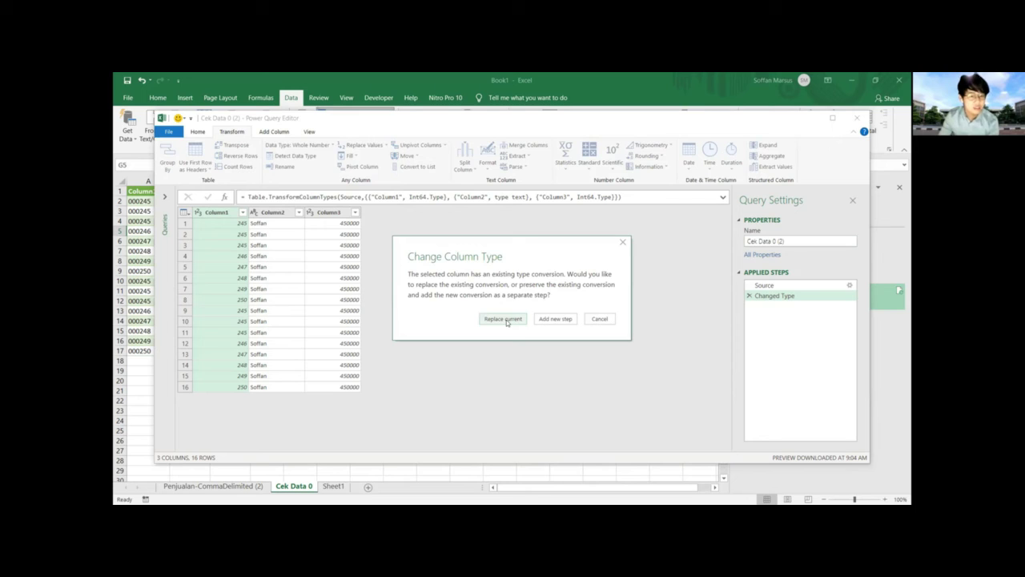
pyautogui.click(505, 318)
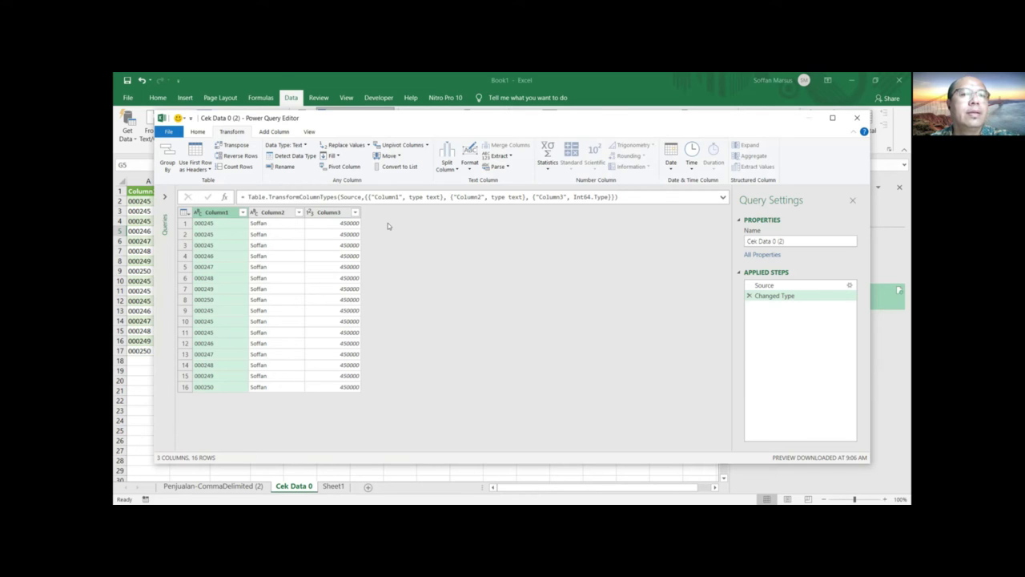
pyautogui.hotkey('alt', 'F4')
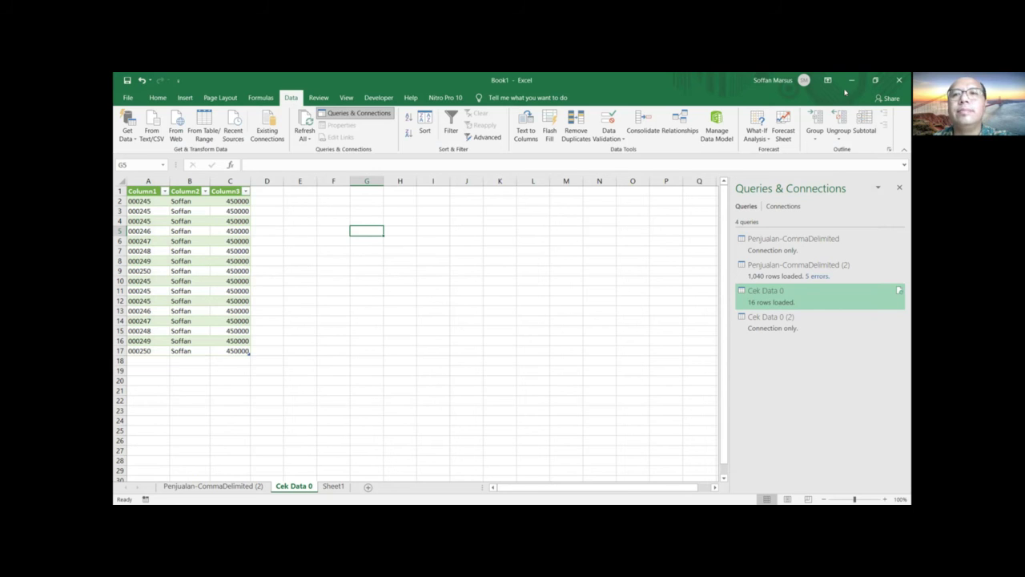
# Open the account page to check the Office product information
pyautogui.click(127, 97)
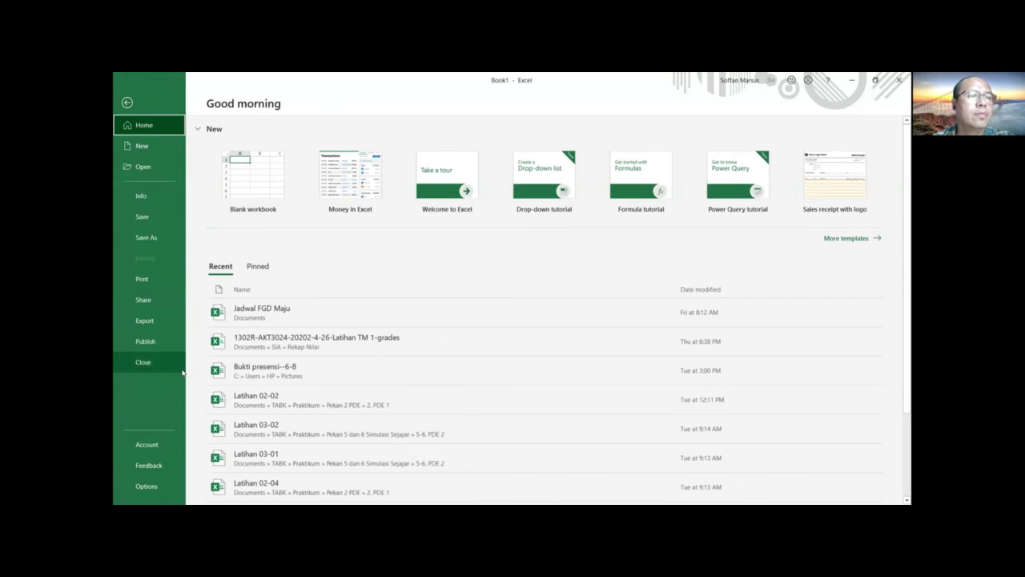
pyautogui.click(155, 444)
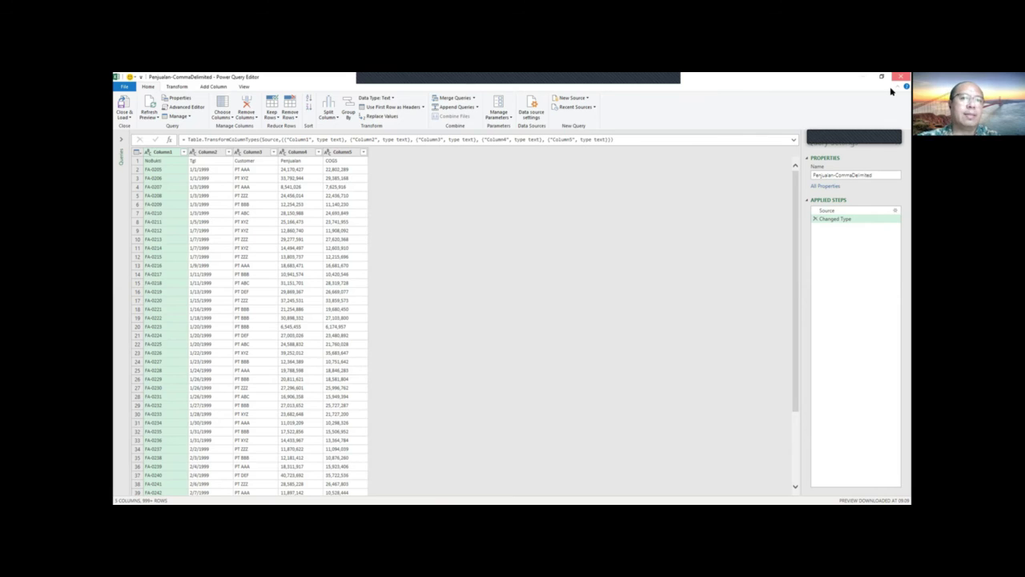
# Close the Power Query Editor window of the Penjualan-CommaDelimited query and return to the workbook
pyautogui.click(900, 78)
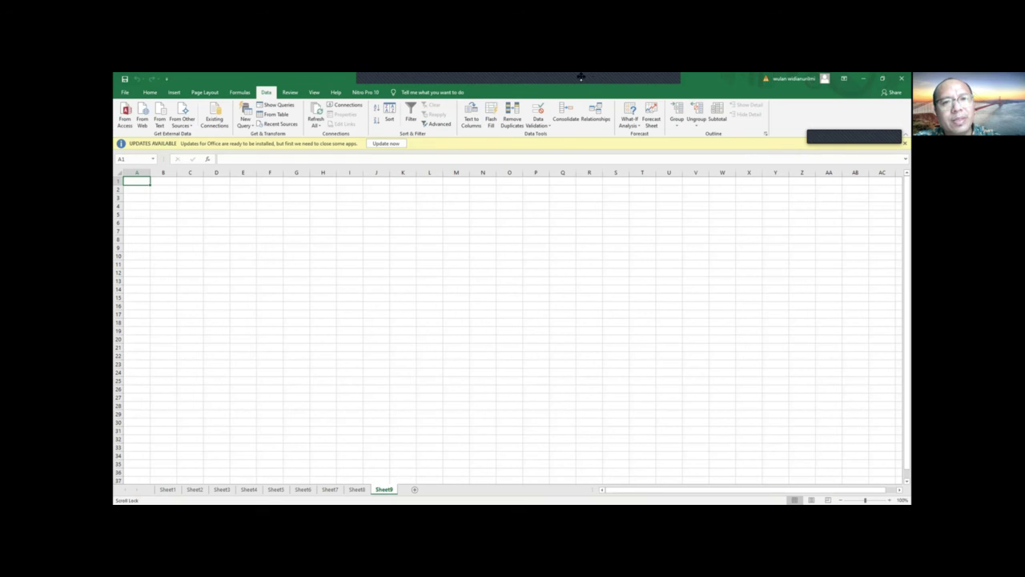
pyautogui.click(395, 89)
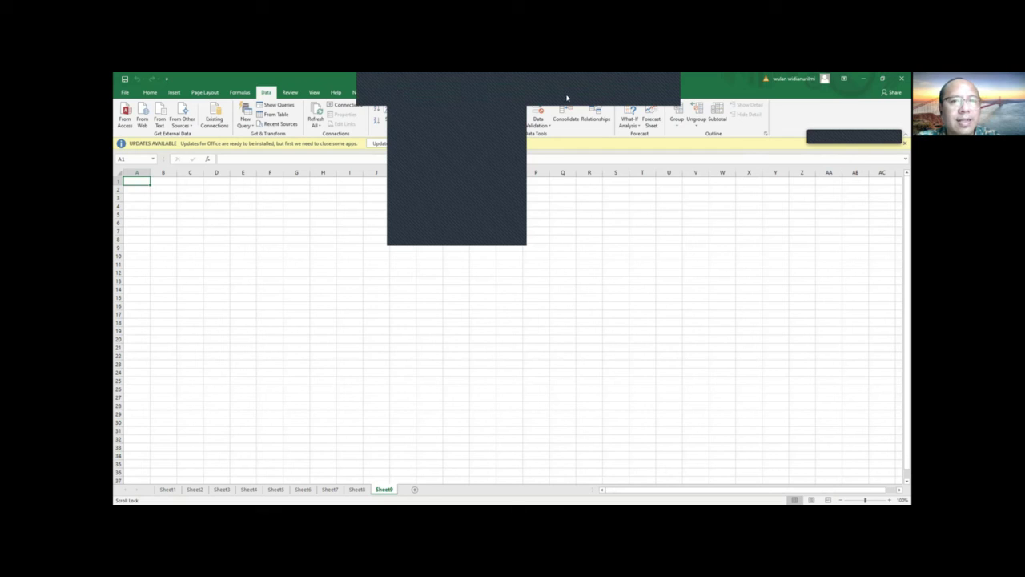
pyautogui.press('Escape')
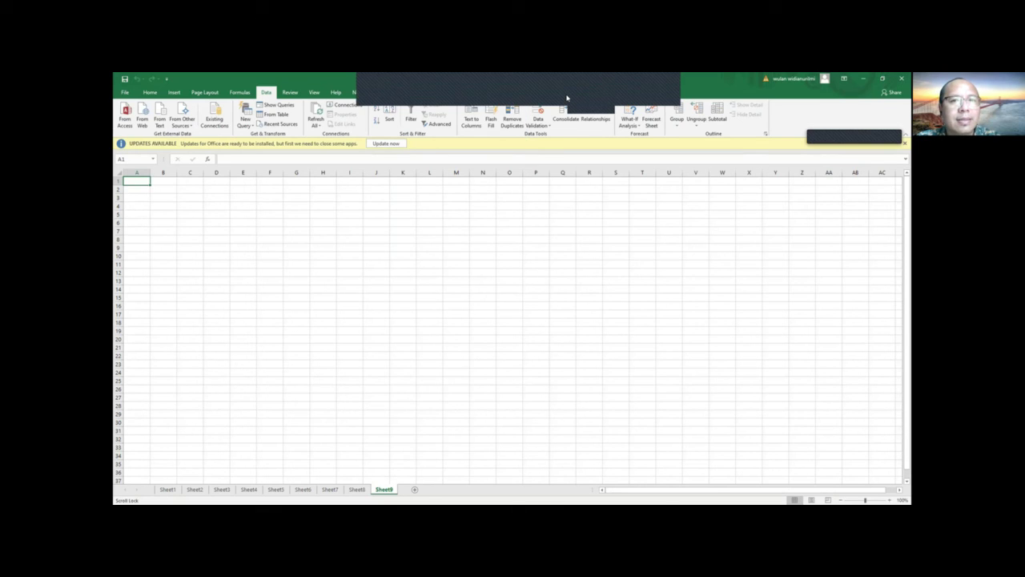